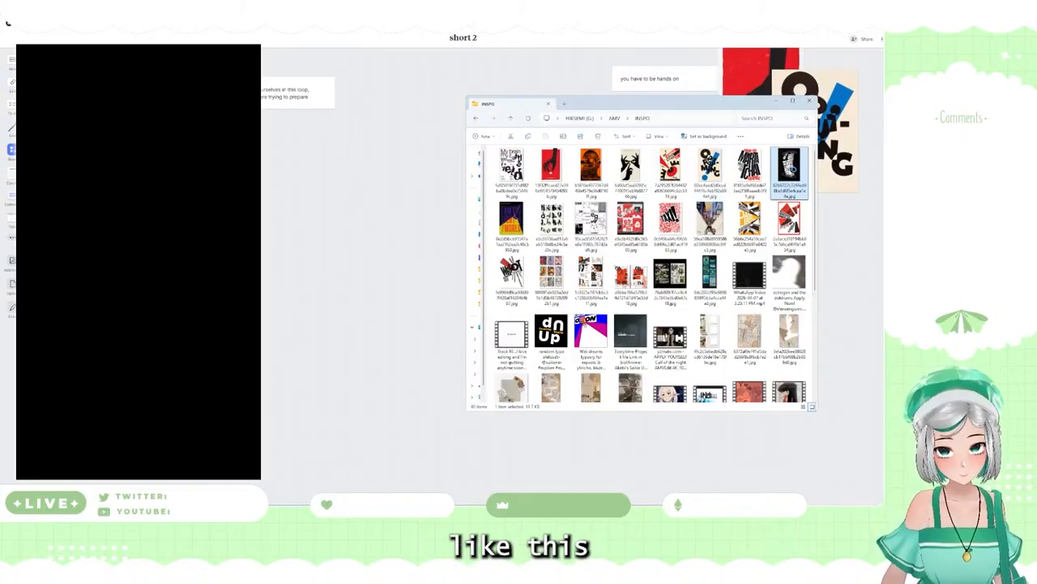
Step: Preview the black "Proven Wrong" poster from the INSPO folder and place it under the note starting "The truth is, editing"
{"action": "key", "text": "Return"}
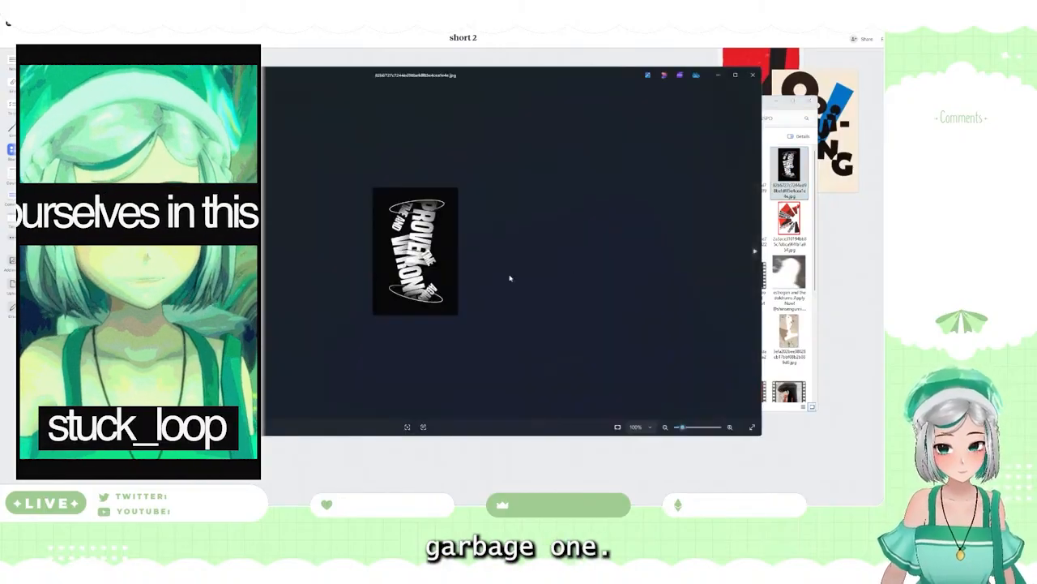
{"action": "left_click", "coordinate": [752, 75]}
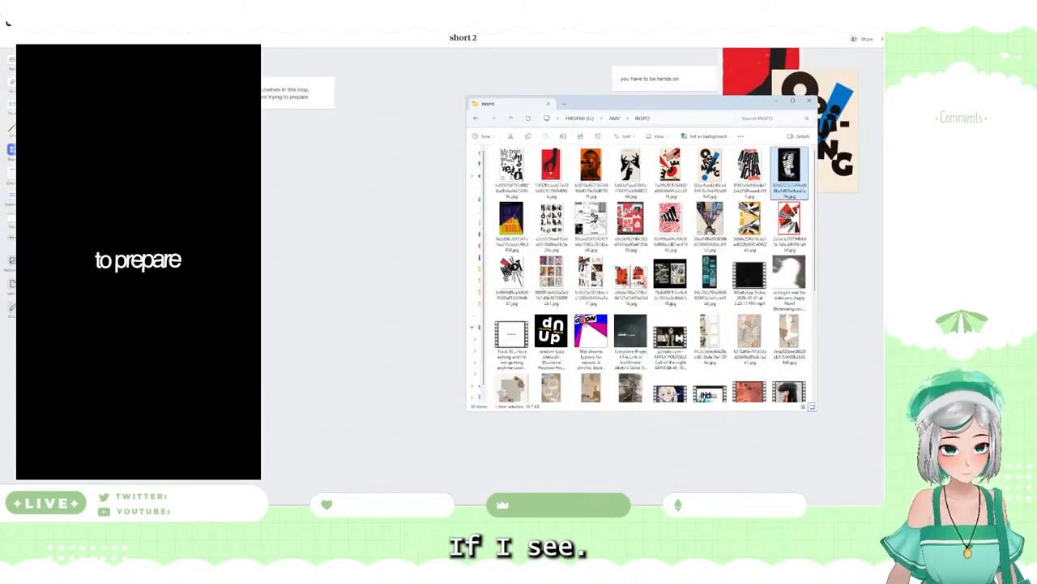
{"action": "left_click", "coordinate": [809, 100]}
{"action": "left_click_drag", "start_coordinate": [231, 180], "coordinate": [458, 99]}
{"action": "mouse_move", "coordinate": [435, 509]}
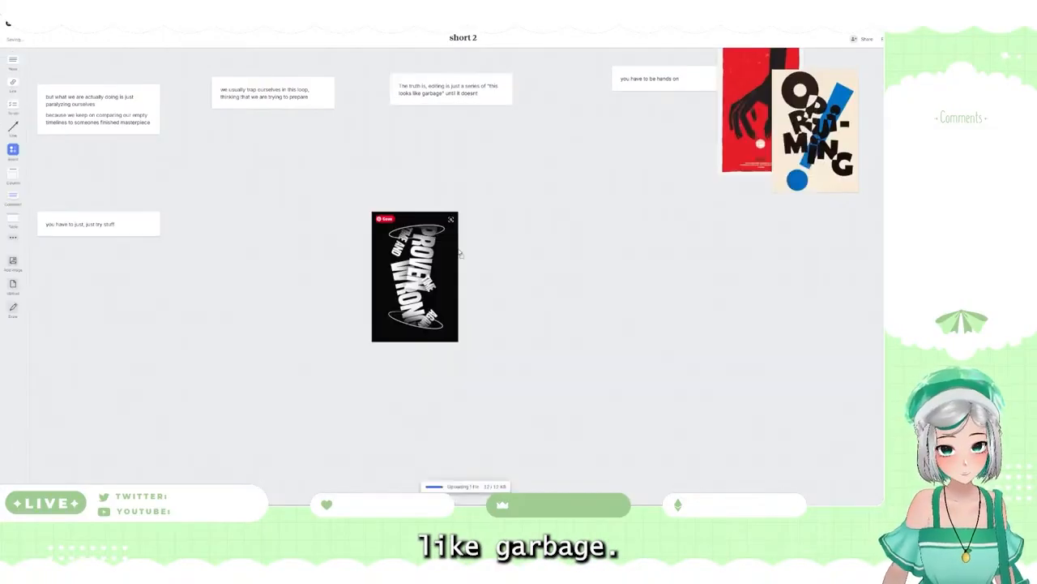
{"action": "left_click_drag", "start_coordinate": [456, 253], "coordinate": [520, 144]}
Step: Look through the INSPO folder, add the orange Trainspotting poster to the board and place it under the "we usually trap ourselves in this loop" note
{"action": "mouse_move", "coordinate": [435, 509]}
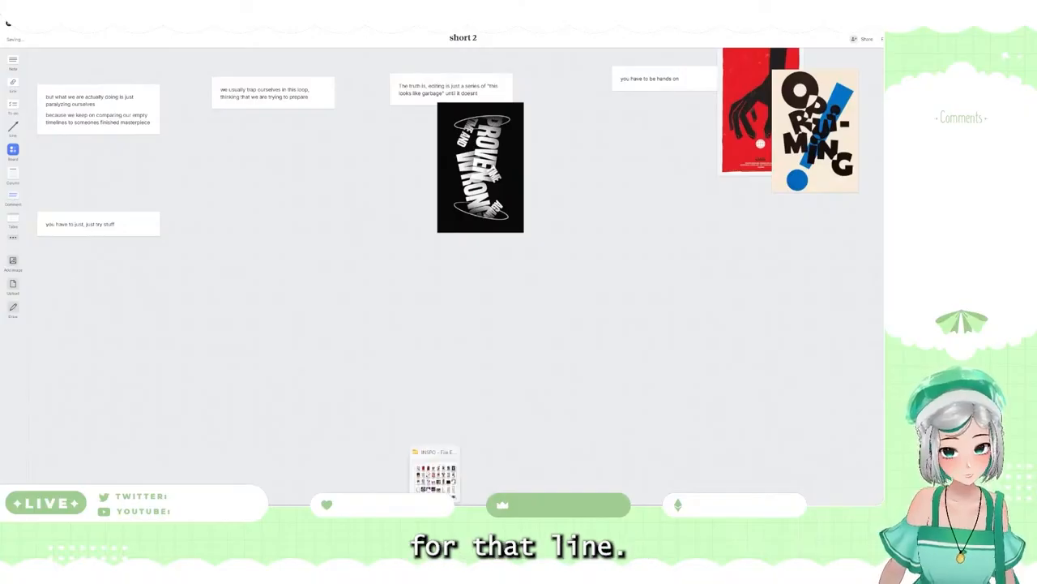
{"action": "left_click", "coordinate": [435, 483]}
{"action": "scroll", "coordinate": [605, 286], "scroll_direction": "down", "scroll_amount": 3}
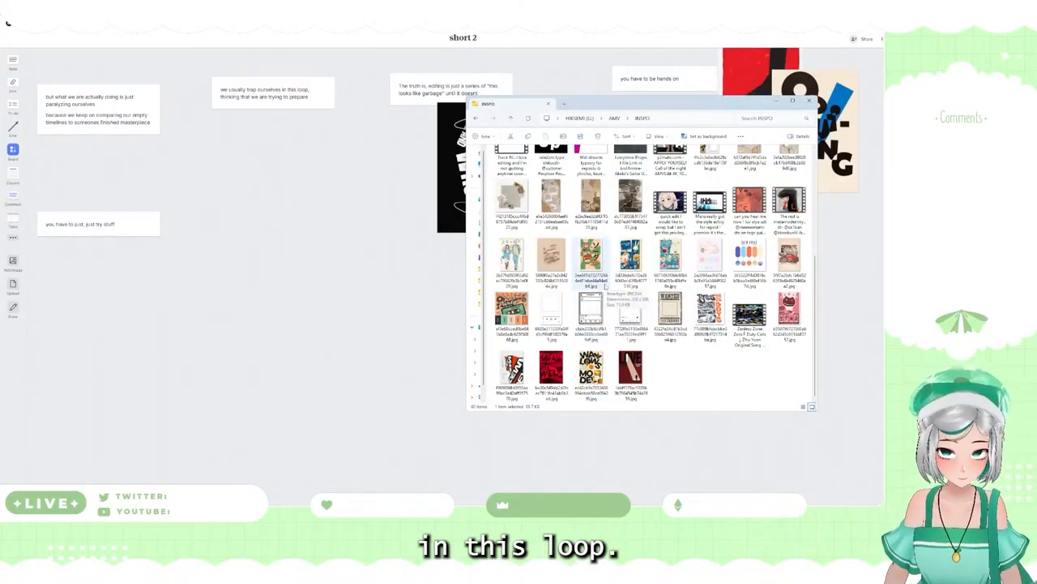
{"action": "scroll", "coordinate": [605, 286], "scroll_direction": "up", "scroll_amount": 3}
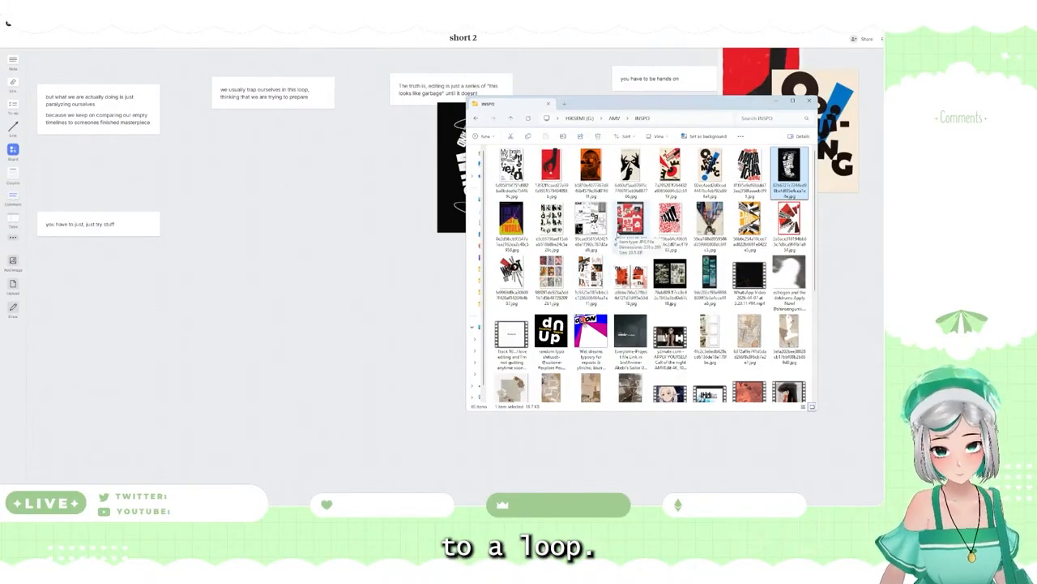
{"action": "left_click_drag", "start_coordinate": [590, 170], "coordinate": [324, 243]}
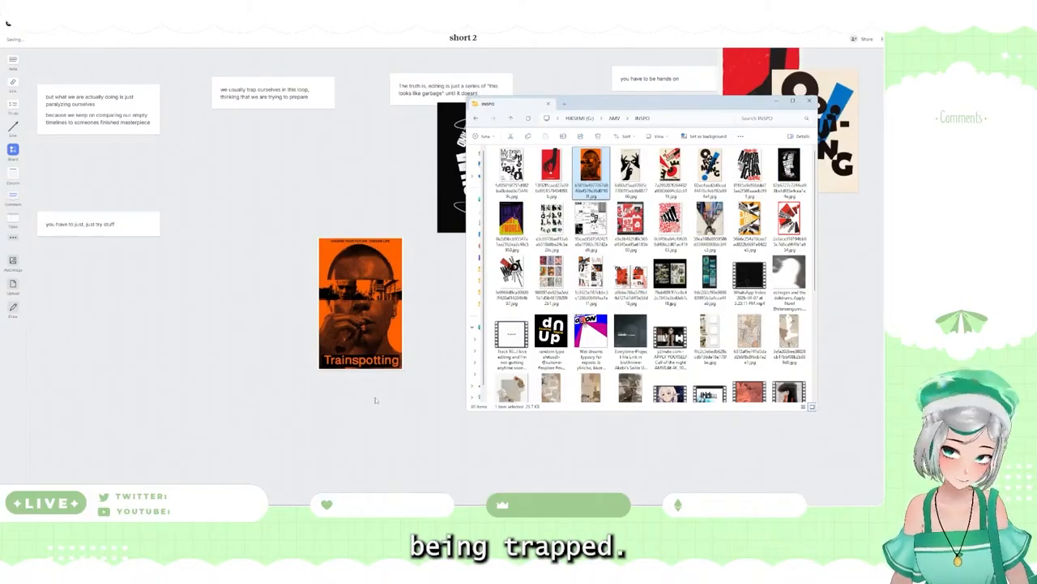
{"action": "left_click_drag", "start_coordinate": [374, 333], "coordinate": [260, 206]}
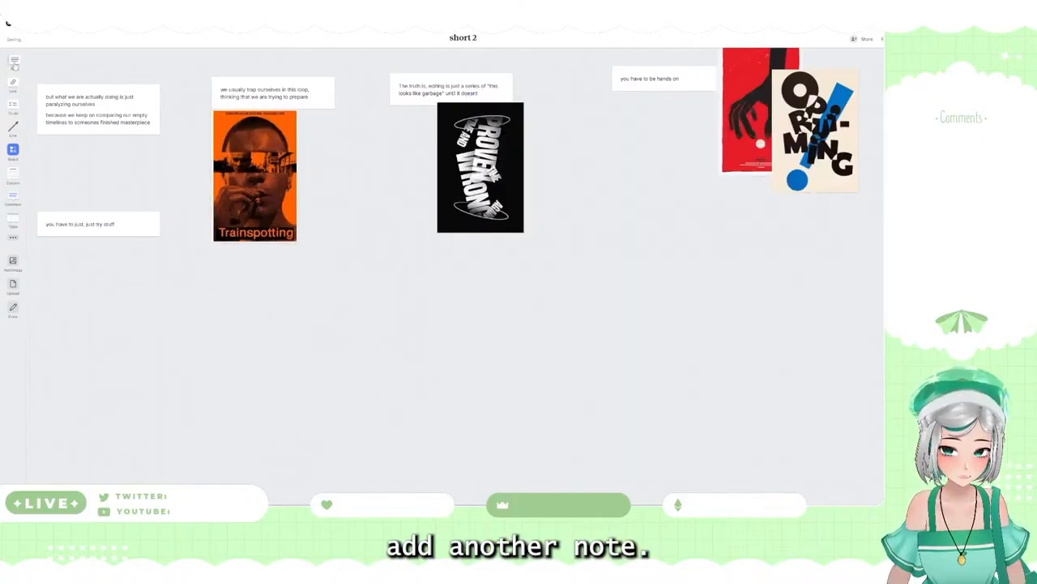
Step: Add a new note below the Trainspotting poster and move the line "thinking that we are trying to prepare" into it
{"action": "left_click_drag", "start_coordinate": [13, 63], "coordinate": [243, 293]}
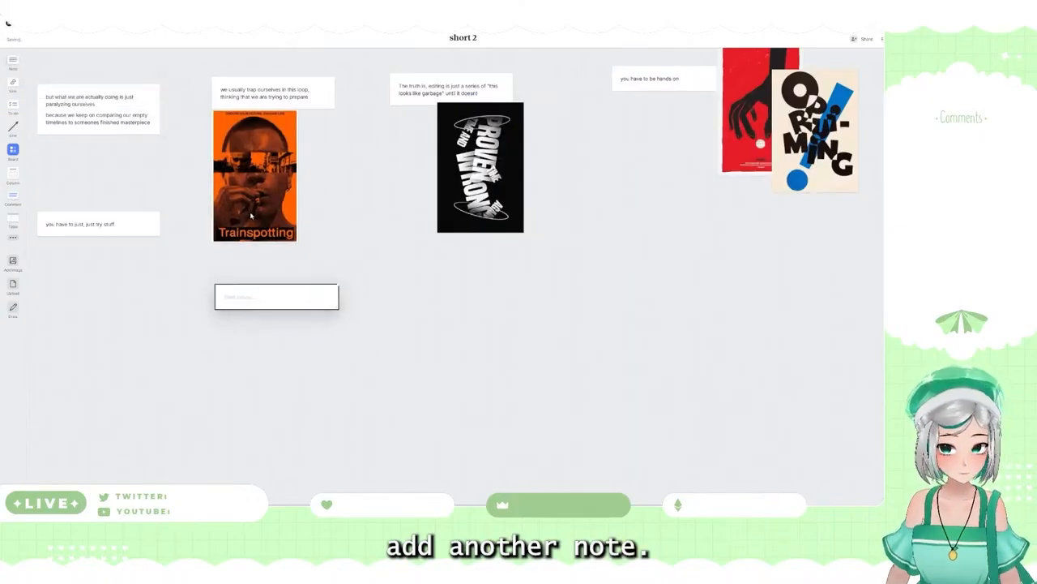
{"action": "left_click", "coordinate": [254, 98]}
{"action": "left_click_drag", "start_coordinate": [310, 96], "coordinate": [220, 96]}
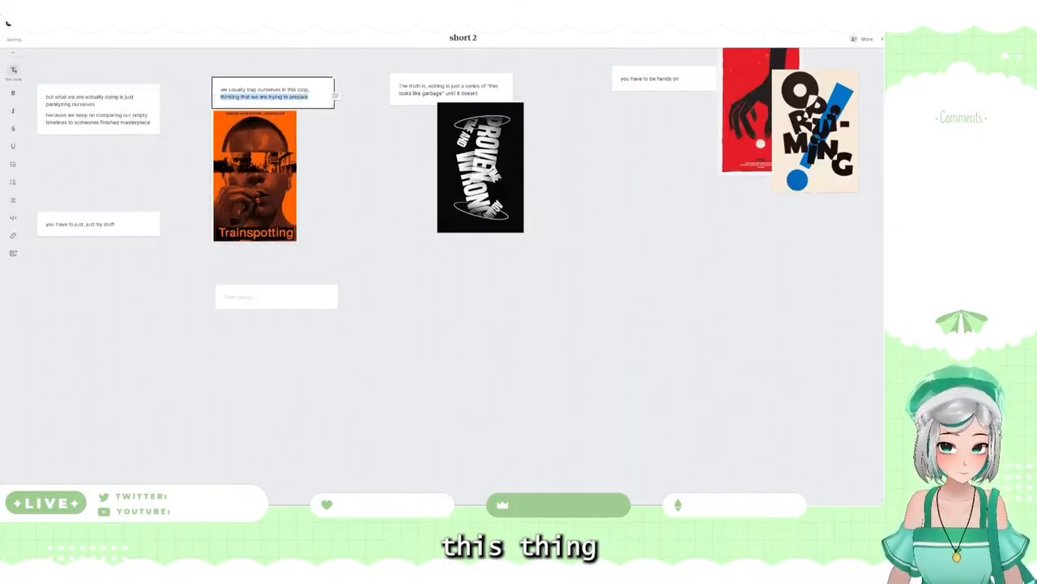
{"action": "key", "text": "ctrl+x"}
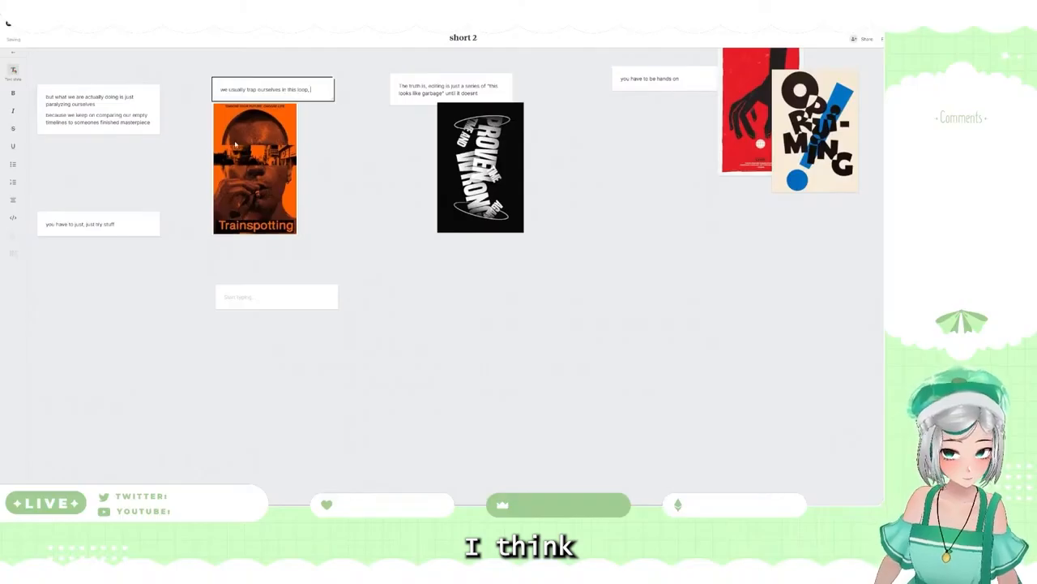
{"action": "left_click", "coordinate": [239, 299]}
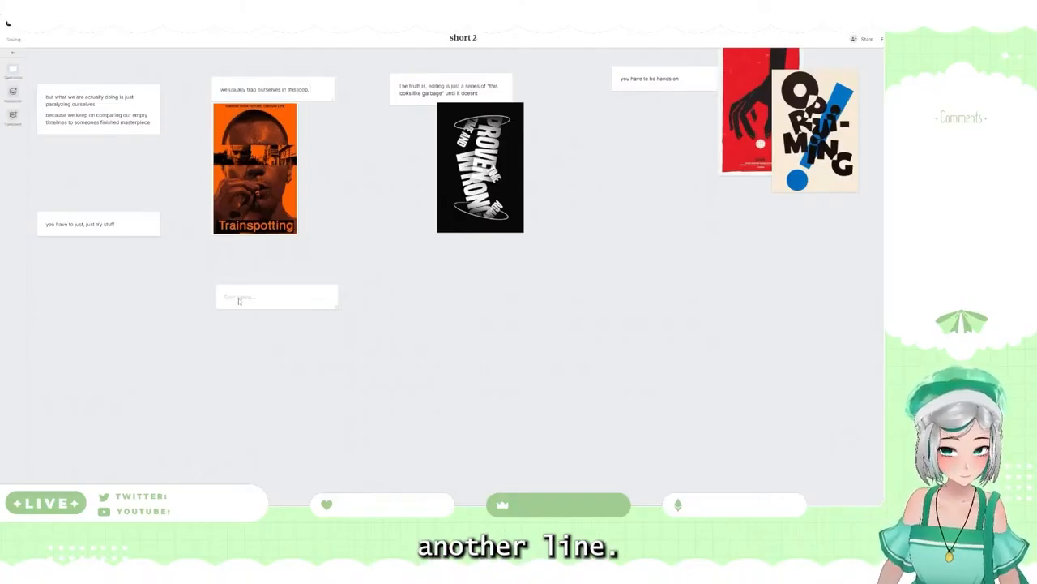
{"action": "key", "text": "ctrl+v"}
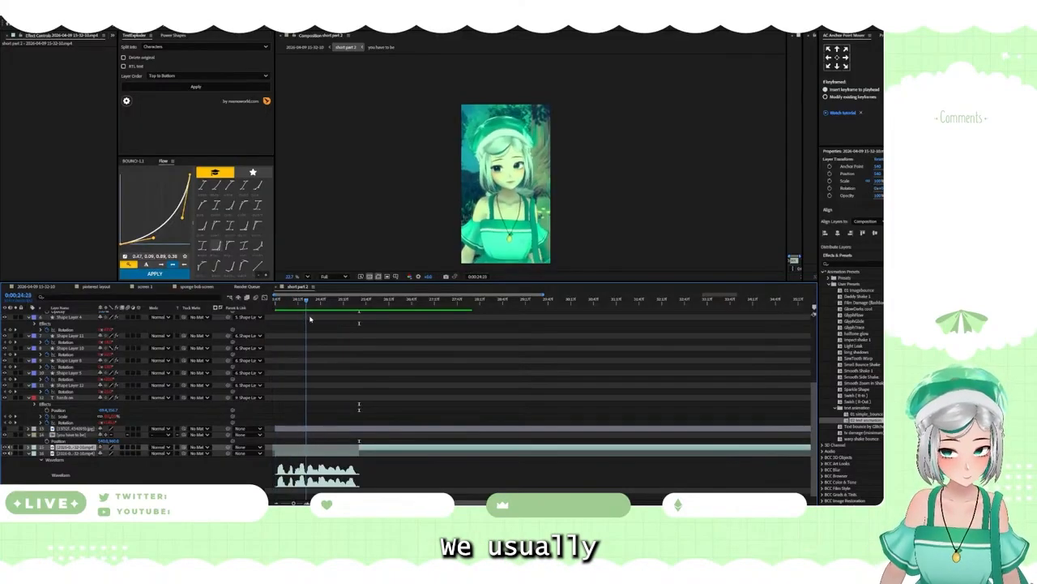
{"action": "left_click_drag", "start_coordinate": [311, 317], "coordinate": [273, 322]}
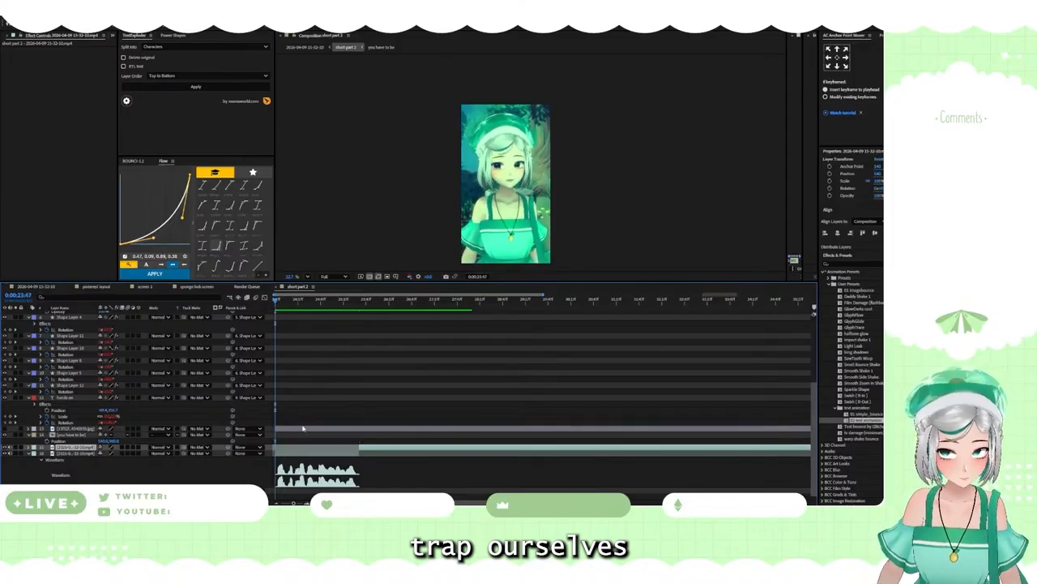
Step: In After Effects, enlarge the short opening avatar clip in "short part 2" for a closer framing and shift it slightly down
{"action": "left_click", "coordinate": [304, 454]}
{"action": "key", "text": "s"}
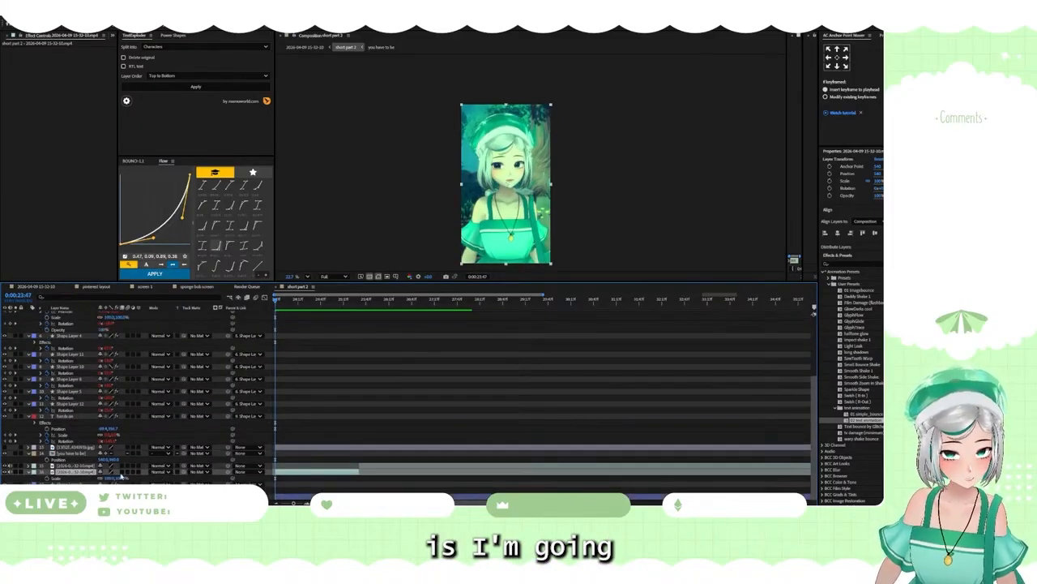
{"action": "left_click_drag", "start_coordinate": [120, 478], "coordinate": [160, 474]}
{"action": "key", "text": "p"}
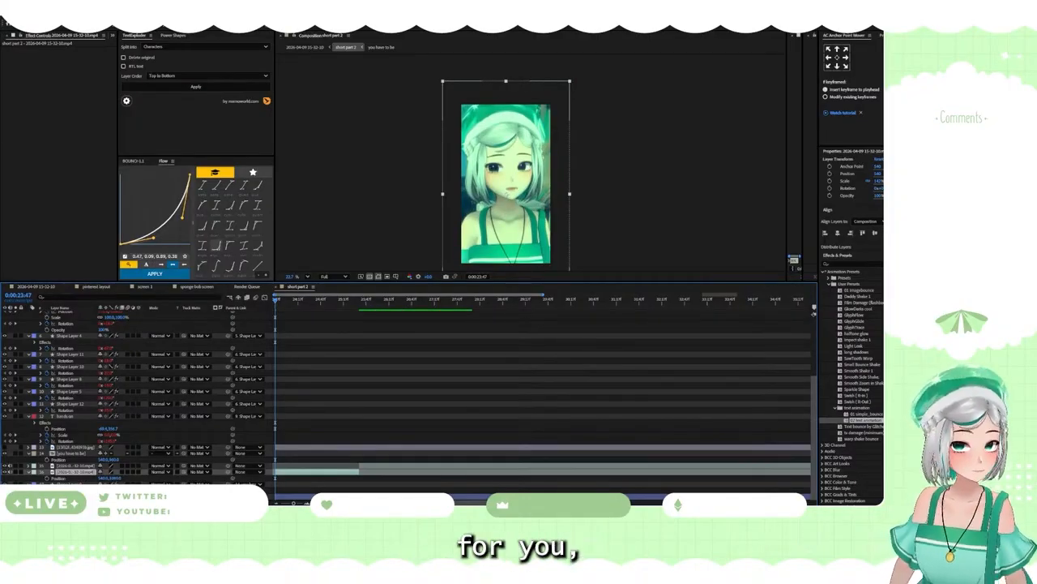
Step: Run the Fast Layers script and create an adjustment layer directly above the enlarged avatar clip
{"action": "left_click", "coordinate": [12, 8]}
{"action": "mouse_move", "coordinate": [98, 217]}
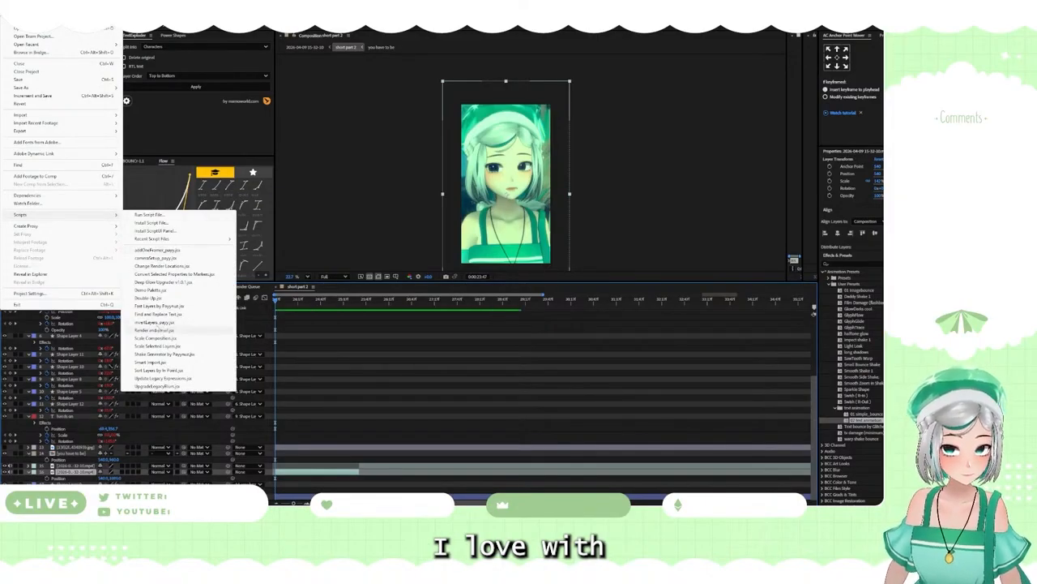
{"action": "left_click", "coordinate": [154, 322]}
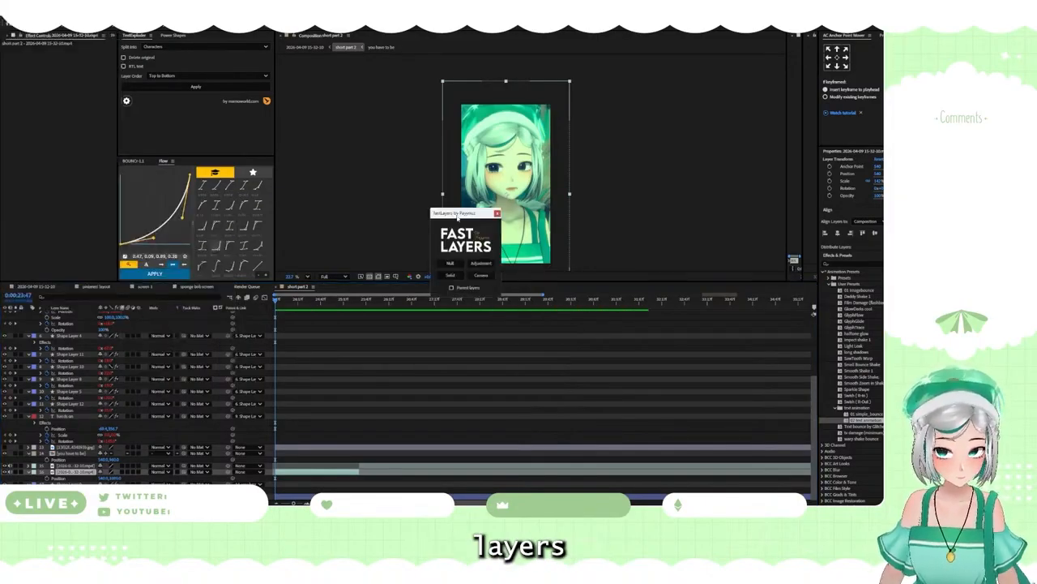
{"action": "left_click_drag", "start_coordinate": [458, 217], "coordinate": [71, 132]}
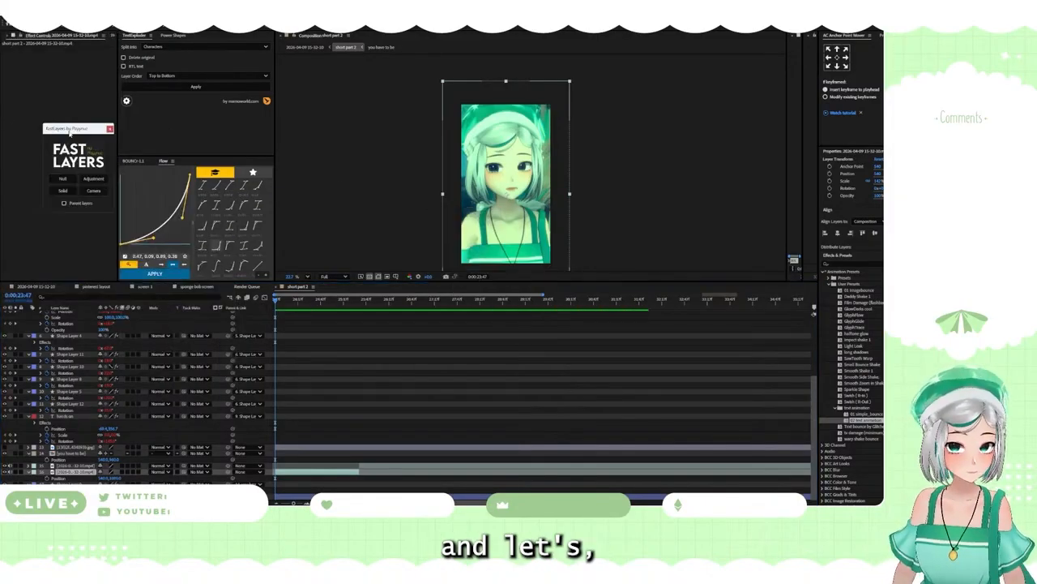
{"action": "left_click", "coordinate": [94, 180]}
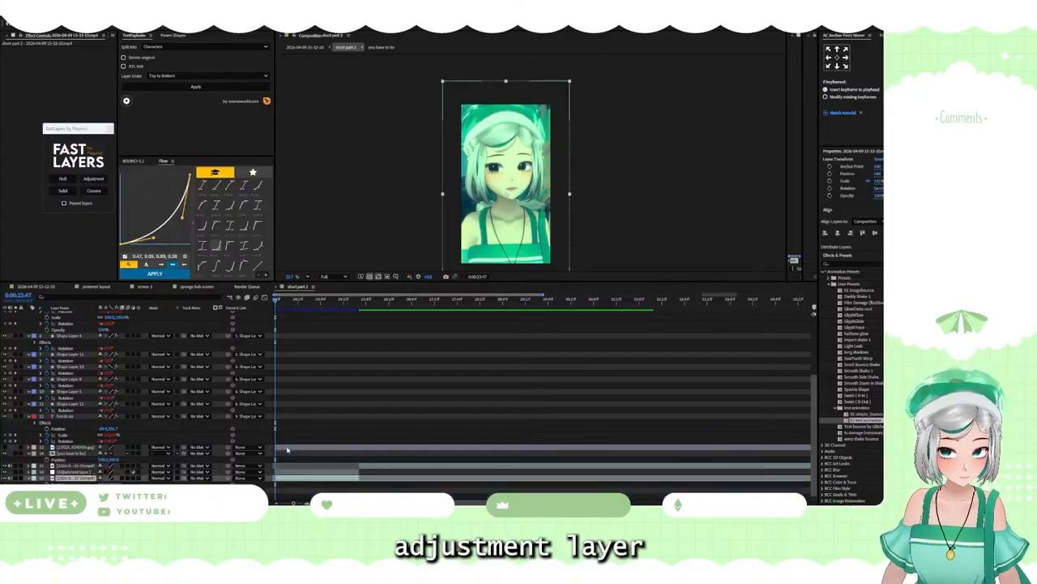
Step: Apply the Posterize effect to the new adjustment layer
{"action": "left_click", "coordinate": [290, 473]}
{"action": "key", "text": "ctrl+space"}
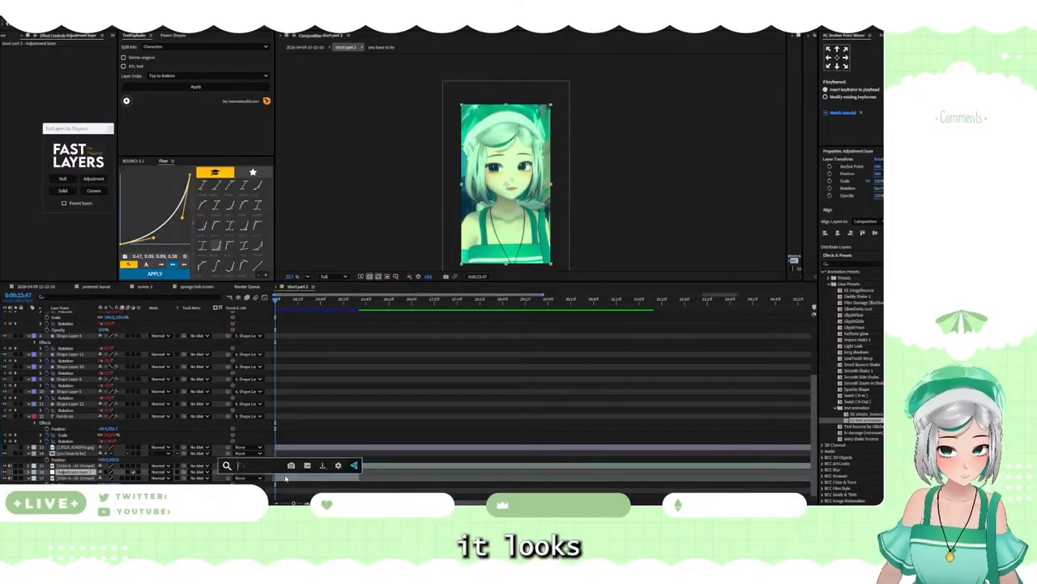
{"action": "type", "text": "posy"}
{"action": "key", "text": "BackSpace"}
{"action": "type", "text": "t"}
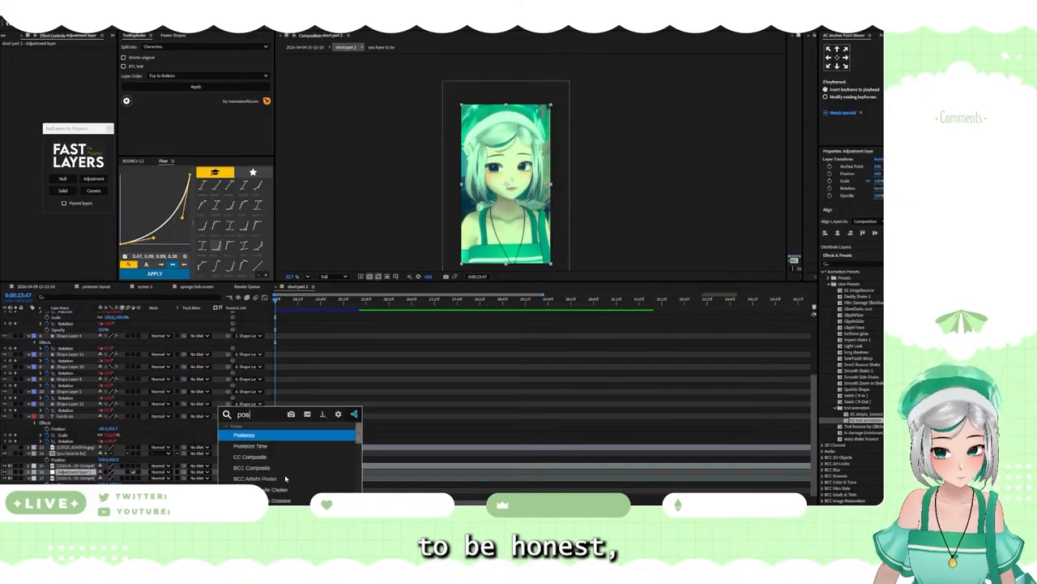
{"action": "left_click", "coordinate": [255, 435]}
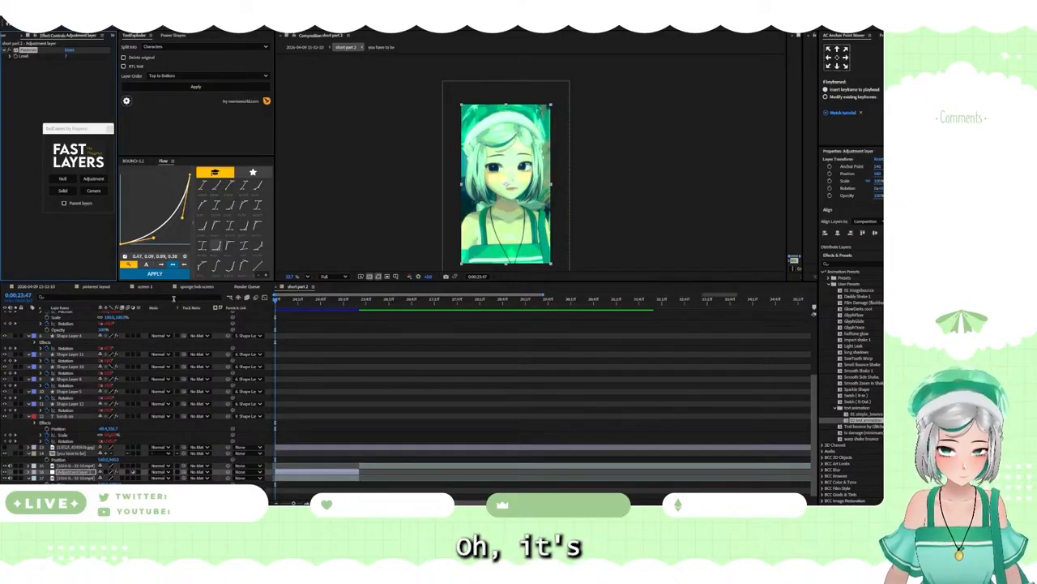
Step: Try a Posterize level of 2 on the adjustment layer, and raise it until the colour banding is subtle
{"action": "left_click", "coordinate": [70, 55]}
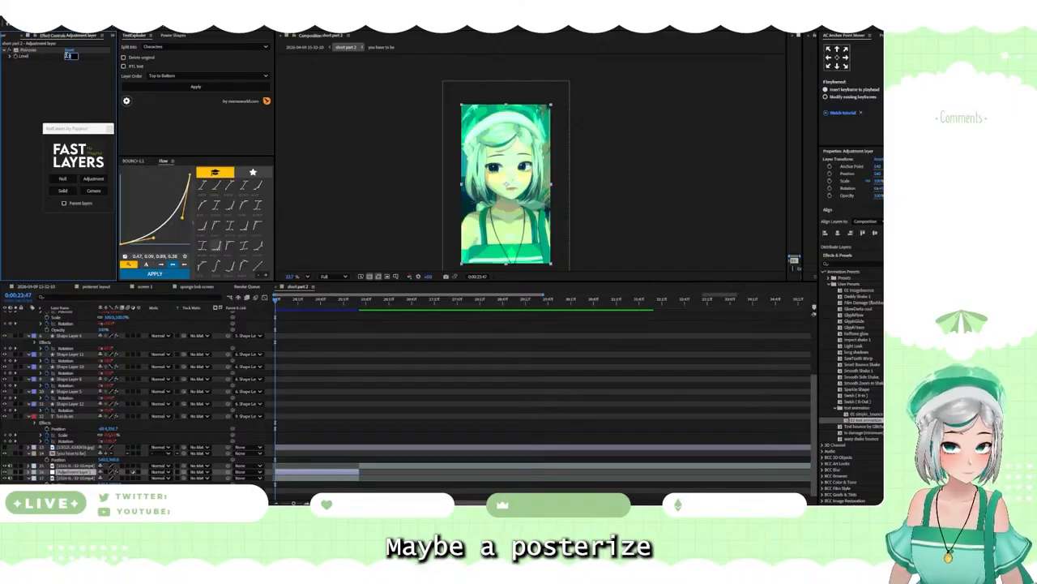
{"action": "type", "text": "2"}
{"action": "key", "text": "Return"}
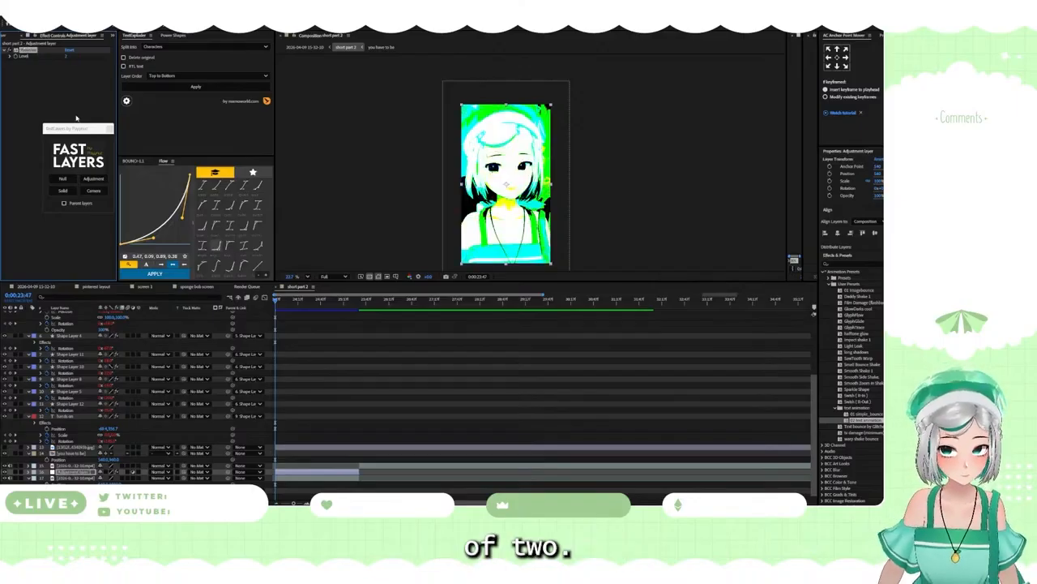
{"action": "left_click_drag", "start_coordinate": [69, 56], "coordinate": [90, 56]}
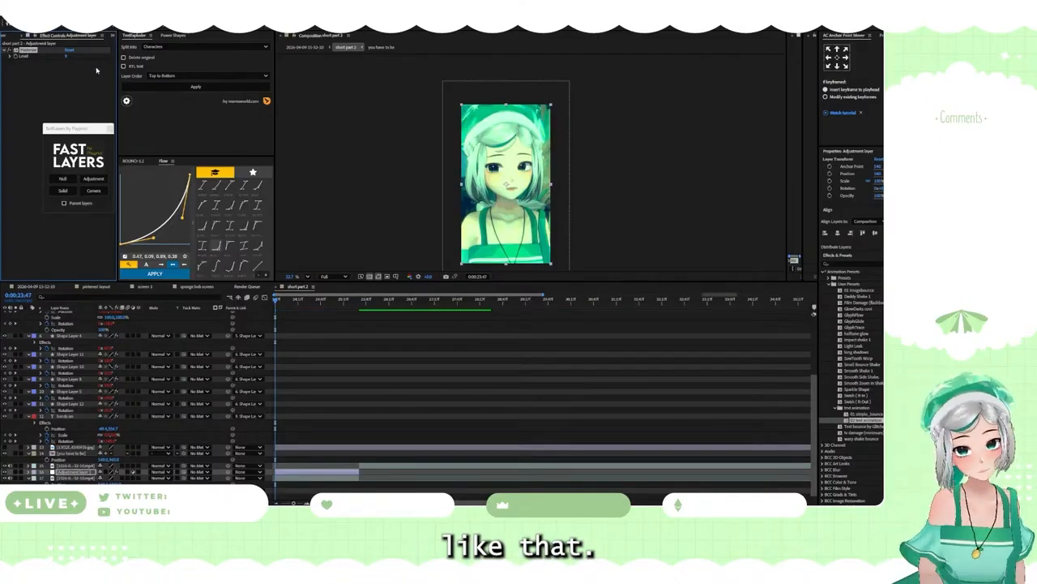
Step: Apply the Noise effect to the adjustment layer and set the amount of noise to about 37%
{"action": "left_click", "coordinate": [308, 470]}
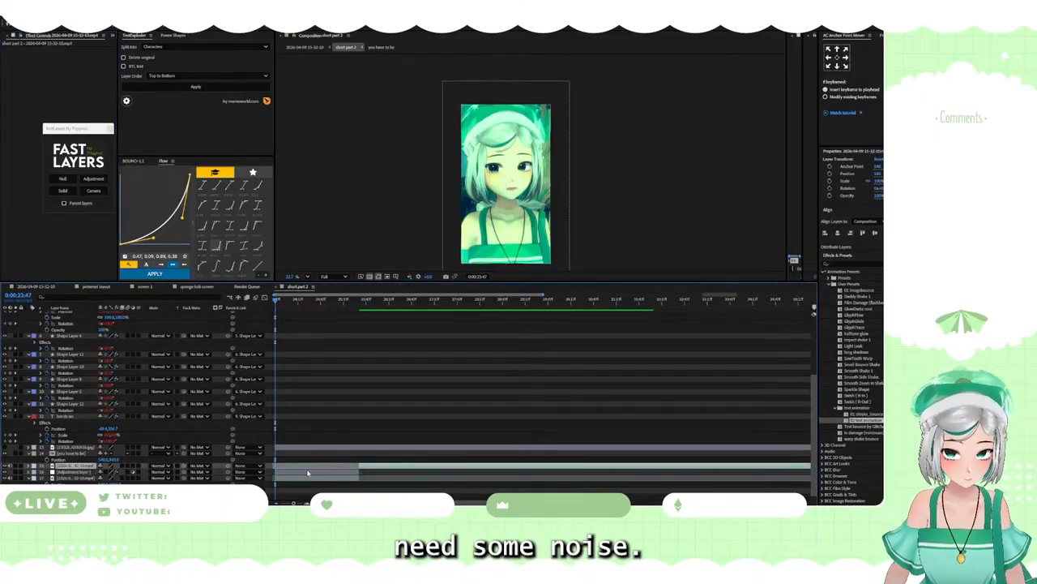
{"action": "left_click", "coordinate": [309, 473]}
{"action": "type", "text": "noise"}
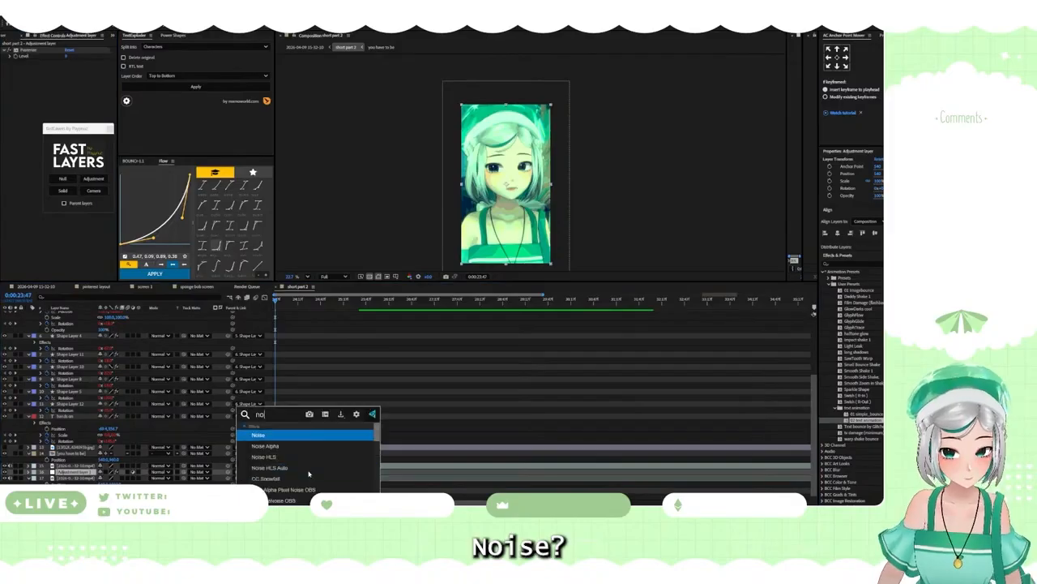
{"action": "key", "text": "Return"}
{"action": "left_click_drag", "start_coordinate": [80, 66], "coordinate": [78, 65]}
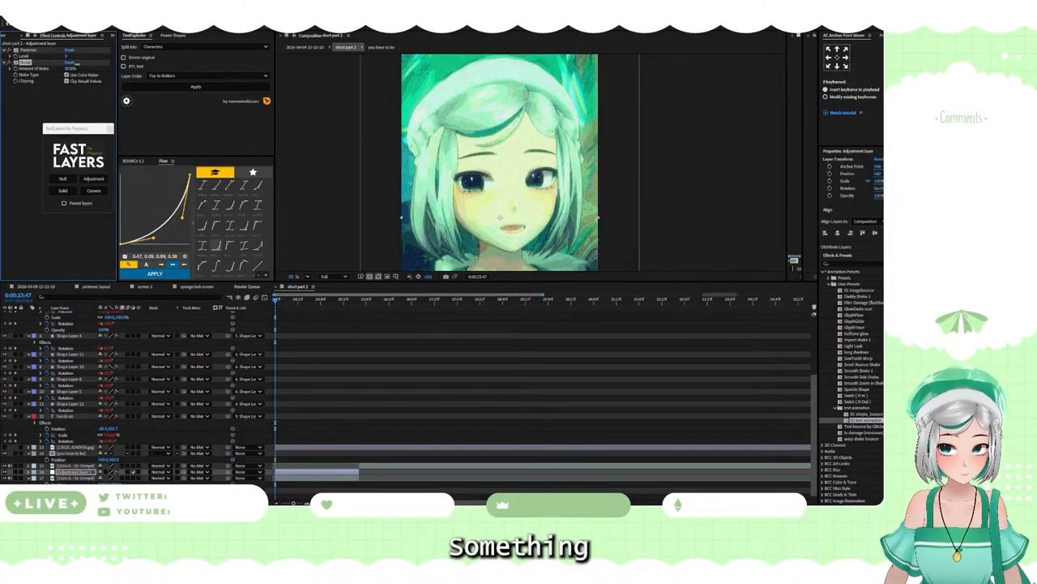
{"action": "scroll", "coordinate": [439, 144], "scroll_direction": "down", "scroll_amount": 5}
{"action": "scroll", "coordinate": [436, 163], "scroll_direction": "up", "scroll_amount": 4}
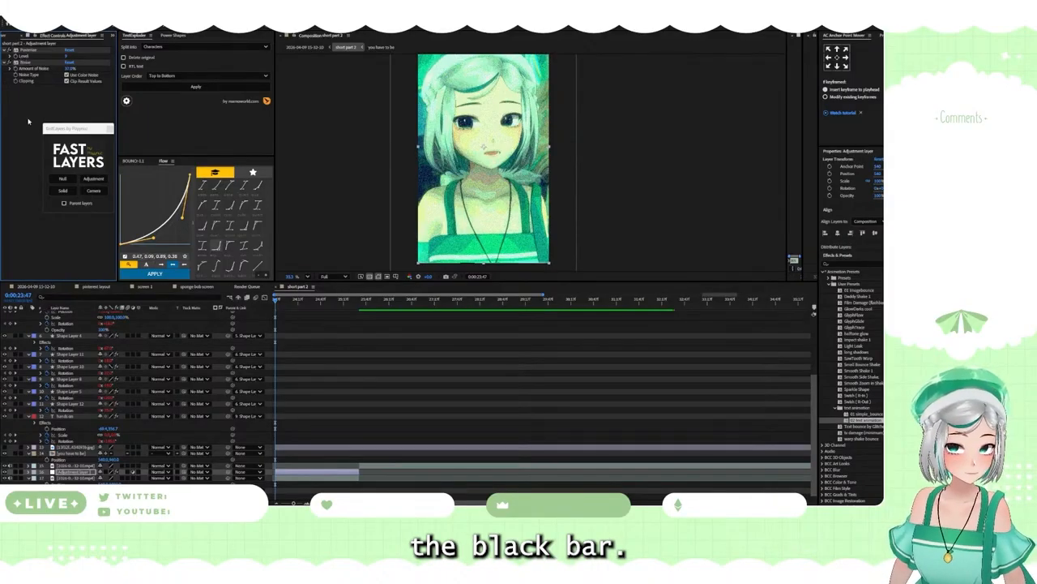
Step: With no layer selected, draw a thin black rectangle across the avatar's eyes, slightly wider than the frame, as a new shape layer
{"action": "left_click", "coordinate": [113, 24]}
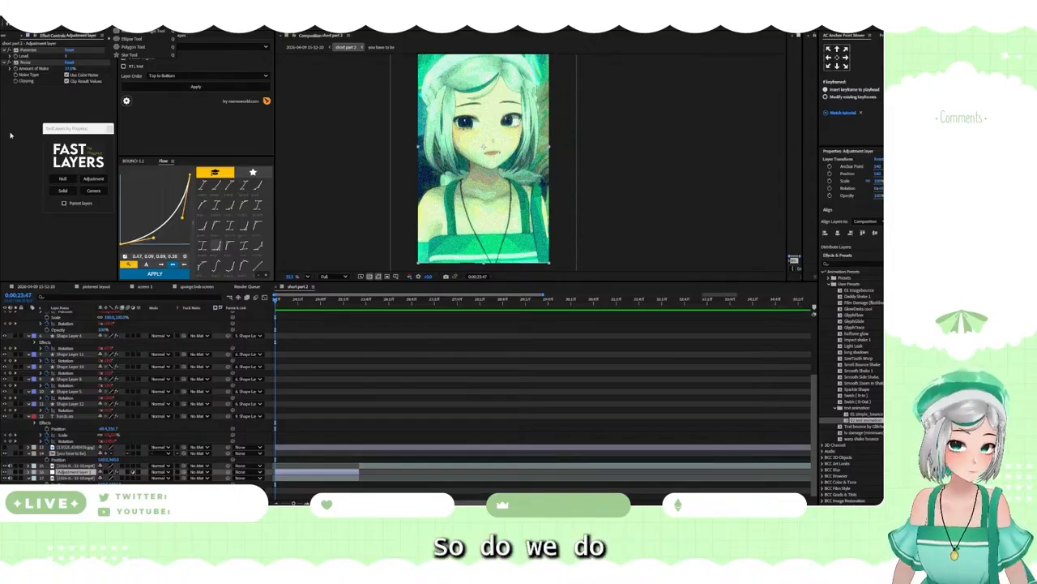
{"action": "left_click", "coordinate": [127, 24]}
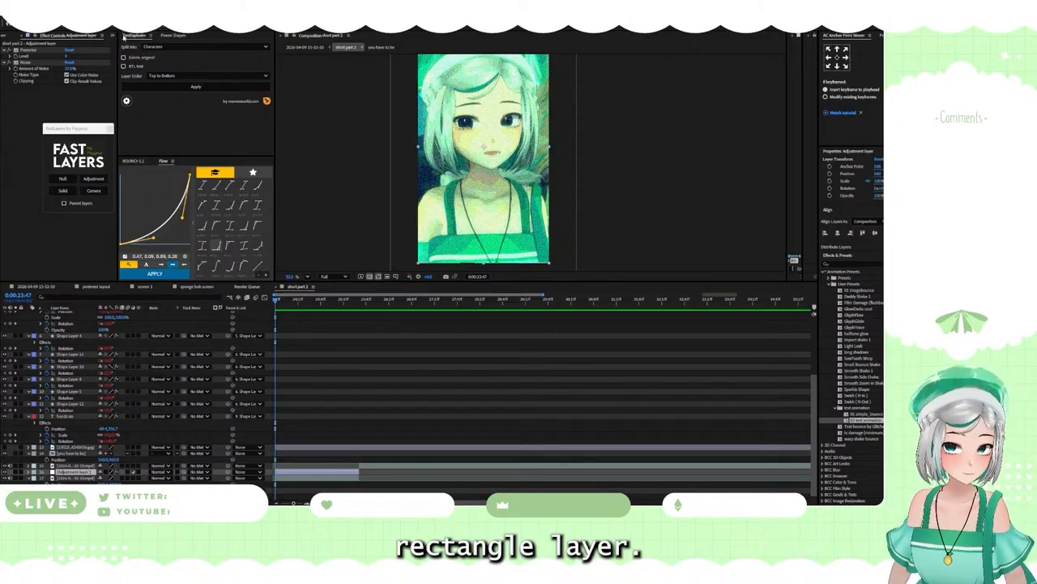
{"action": "left_click", "coordinate": [326, 208]}
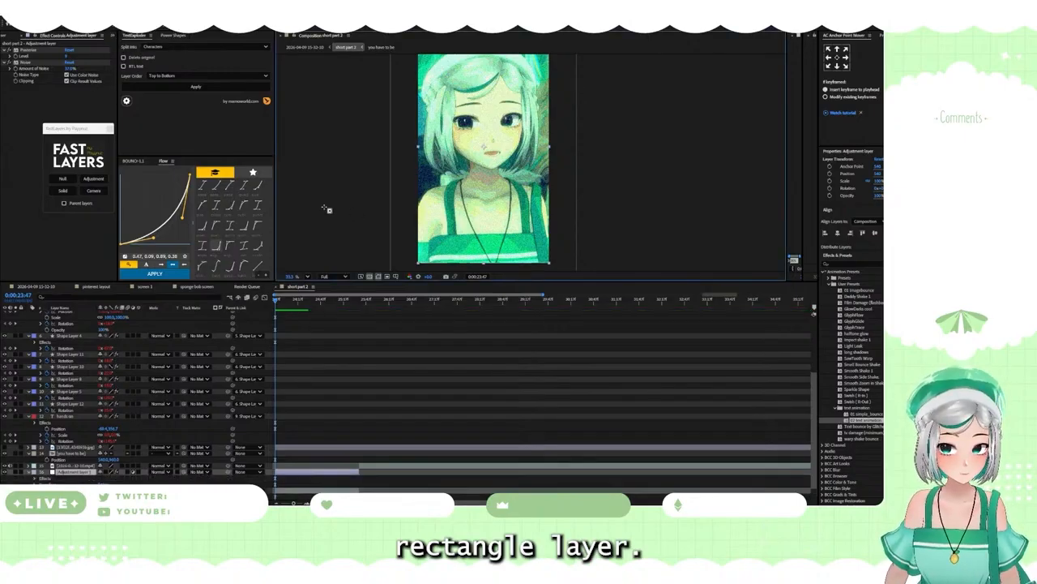
{"action": "left_click", "coordinate": [327, 484]}
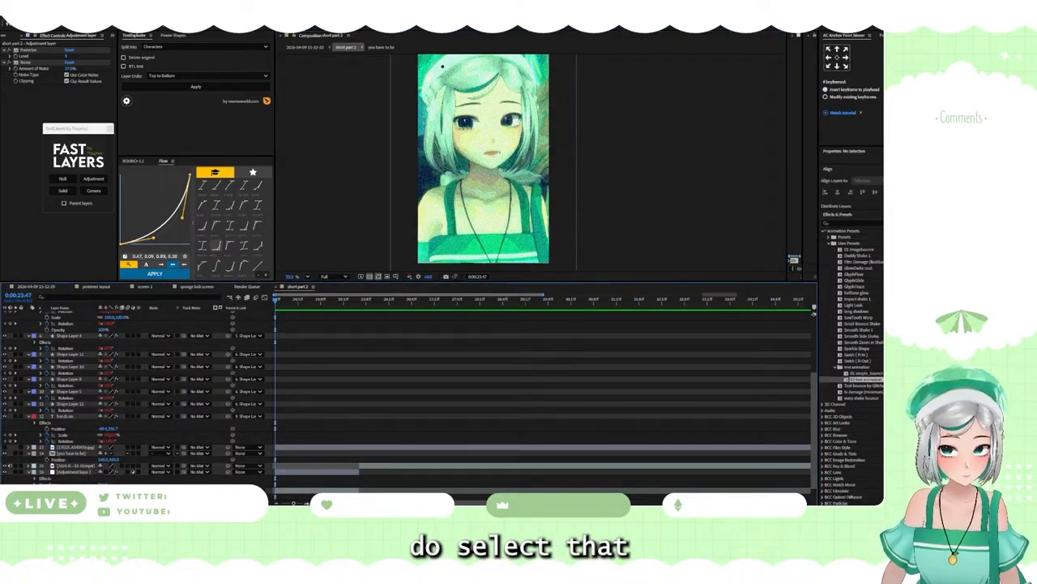
{"action": "scroll", "coordinate": [452, 154], "scroll_direction": "down", "scroll_amount": 2}
{"action": "scroll", "coordinate": [450, 154], "scroll_direction": "up", "scroll_amount": 2}
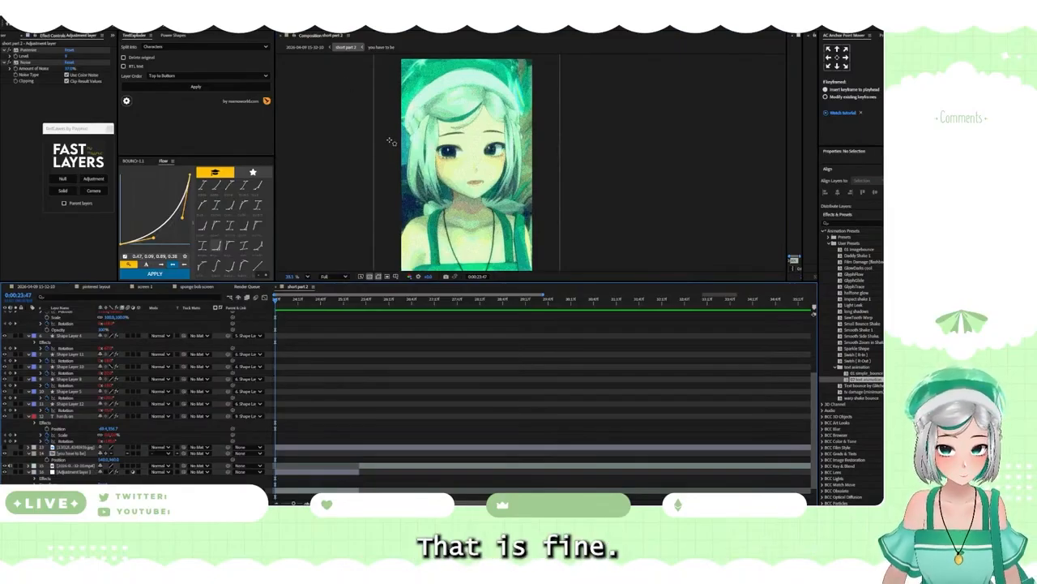
{"action": "mouse_move", "coordinate": [389, 140]}
{"action": "left_mouse_down"}
{"action": "mouse_move", "coordinate": [437, 166]}
{"action": "mouse_move", "coordinate": [567, 164]}
{"action": "mouse_move", "coordinate": [540, 161]}
{"action": "left_mouse_up"}
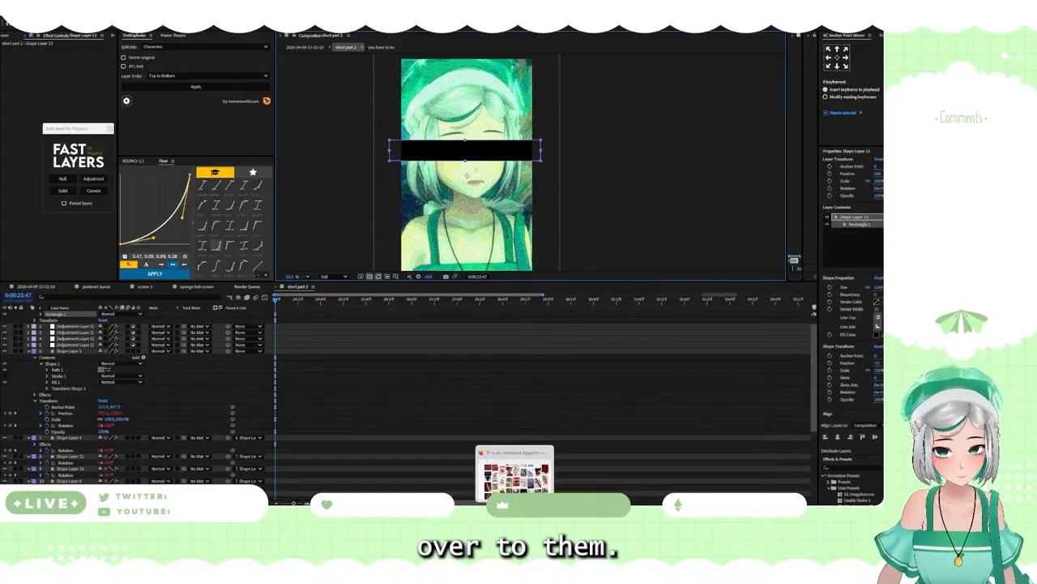
Step: Glance at the reference window, and add a second black rectangle shape layer covering the whole composition frame
{"action": "left_click", "coordinate": [501, 516]}
{"action": "left_click", "coordinate": [500, 515]}
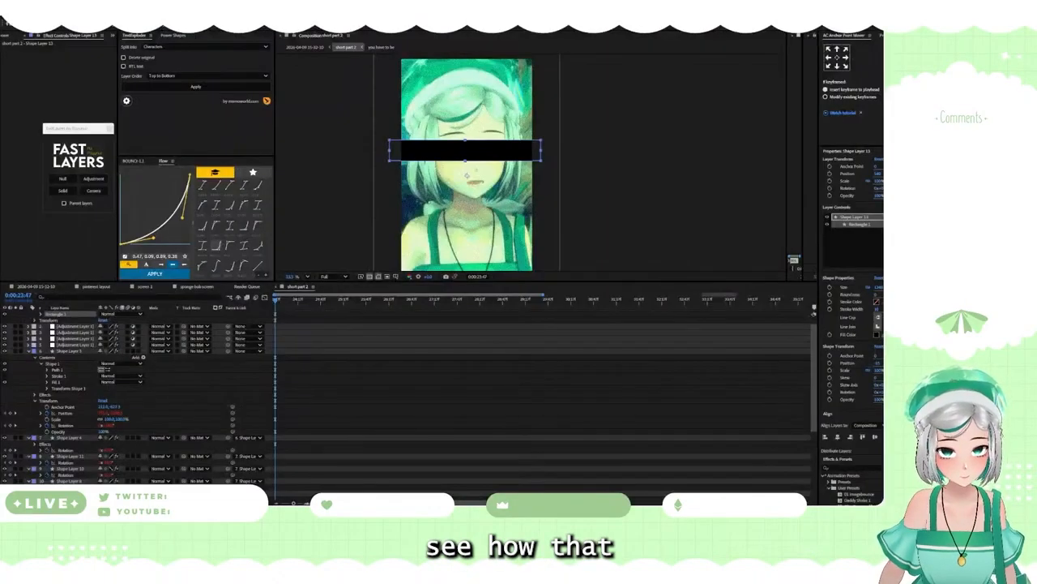
{"action": "mouse_move", "coordinate": [563, 516]}
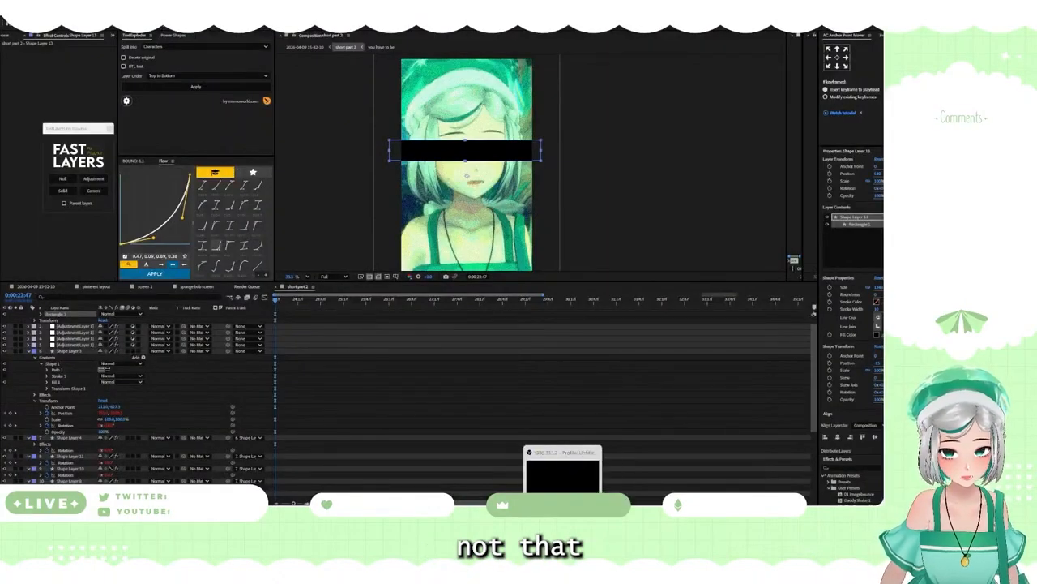
{"action": "left_click", "coordinate": [546, 515]}
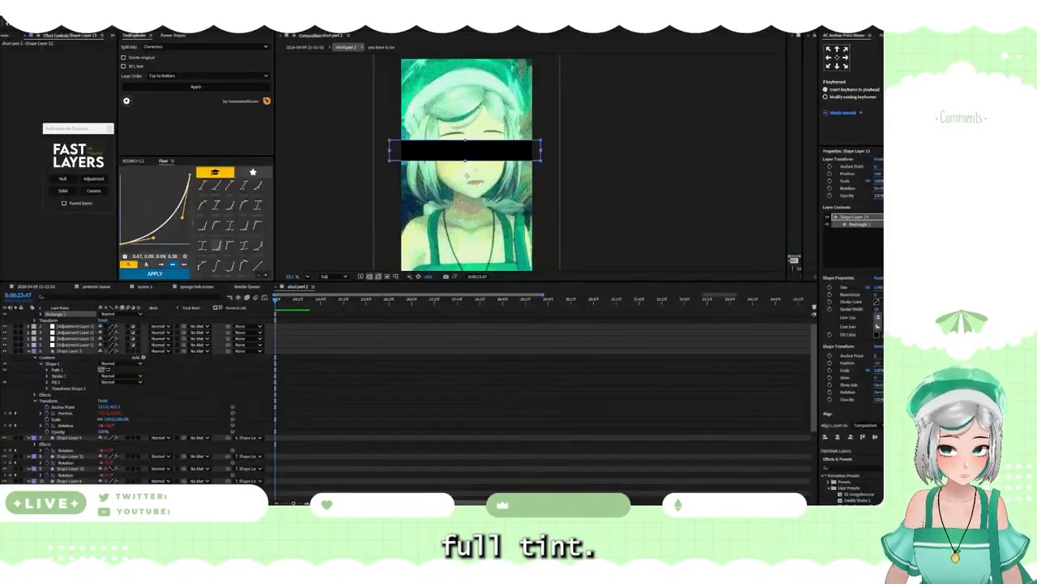
{"action": "scroll", "coordinate": [480, 228], "scroll_direction": "down", "scroll_amount": 2}
{"action": "scroll", "coordinate": [479, 217], "scroll_direction": "up", "scroll_amount": 1}
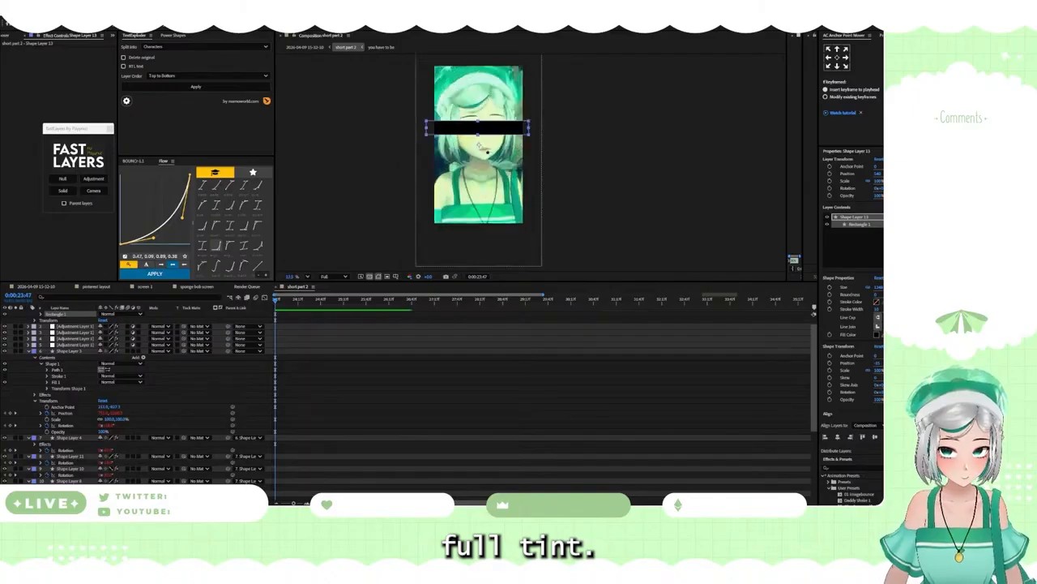
{"action": "scroll", "coordinate": [354, 381], "scroll_direction": "down", "scroll_amount": 5}
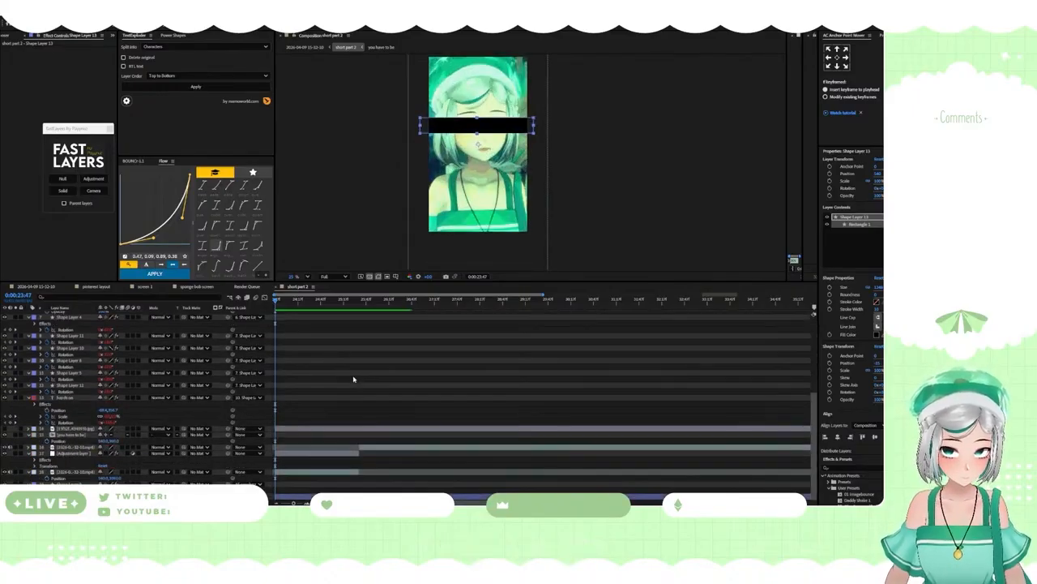
{"action": "left_click", "coordinate": [323, 462]}
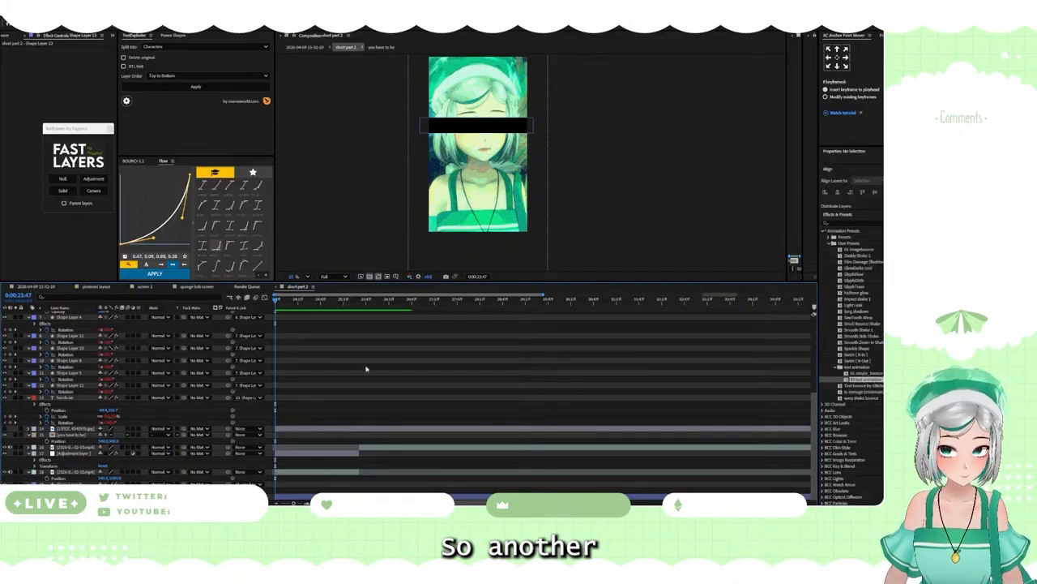
{"action": "left_click_drag", "start_coordinate": [385, 205], "coordinate": [377, 225]}
{"action": "left_click_drag", "start_coordinate": [453, 166], "coordinate": [451, 155]}
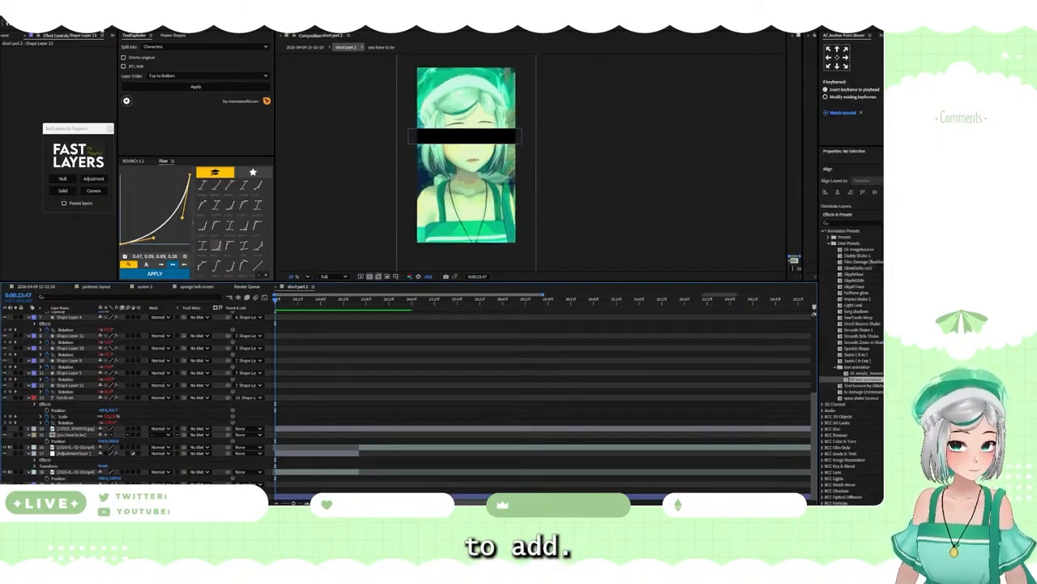
{"action": "double_click", "coordinate": [112, 24]}
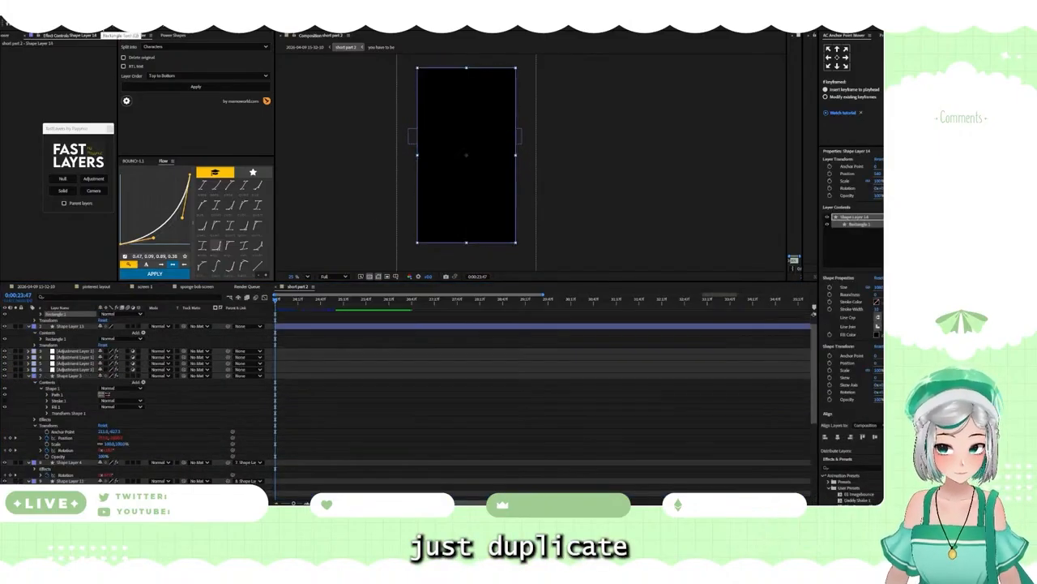
Step: Move both new rectangle shape layers down the layer stack to directly above the avatar clip's adjustment layer
{"action": "left_click", "coordinate": [73, 326]}
{"action": "scroll", "coordinate": [72, 327], "scroll_direction": "up", "scroll_amount": 1}
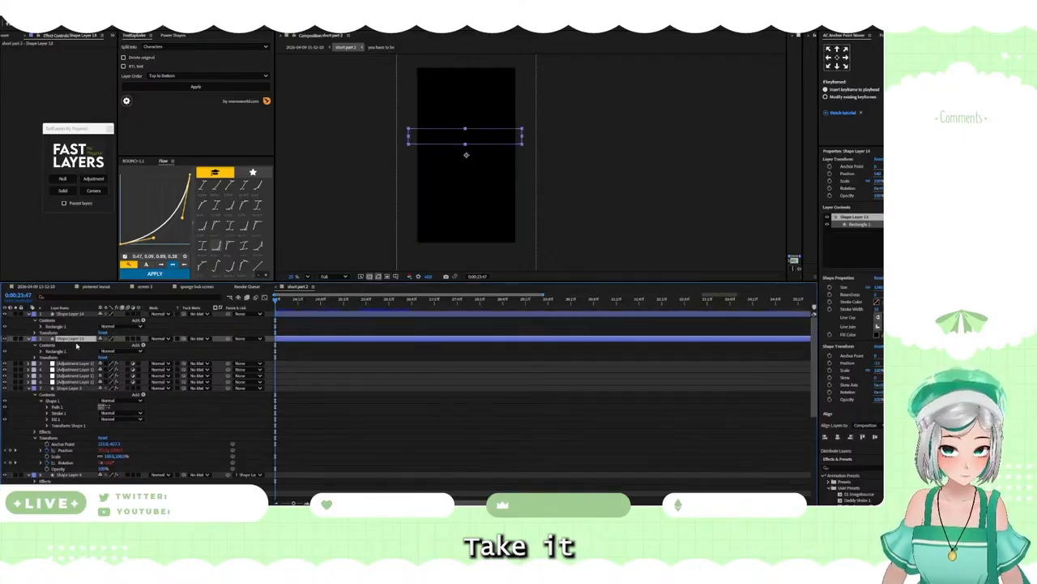
{"action": "mouse_move", "coordinate": [74, 314]}
{"action": "left_mouse_down"}
{"action": "mouse_move", "coordinate": [101, 449]}
{"action": "mouse_move", "coordinate": [86, 315]}
{"action": "left_mouse_up"}
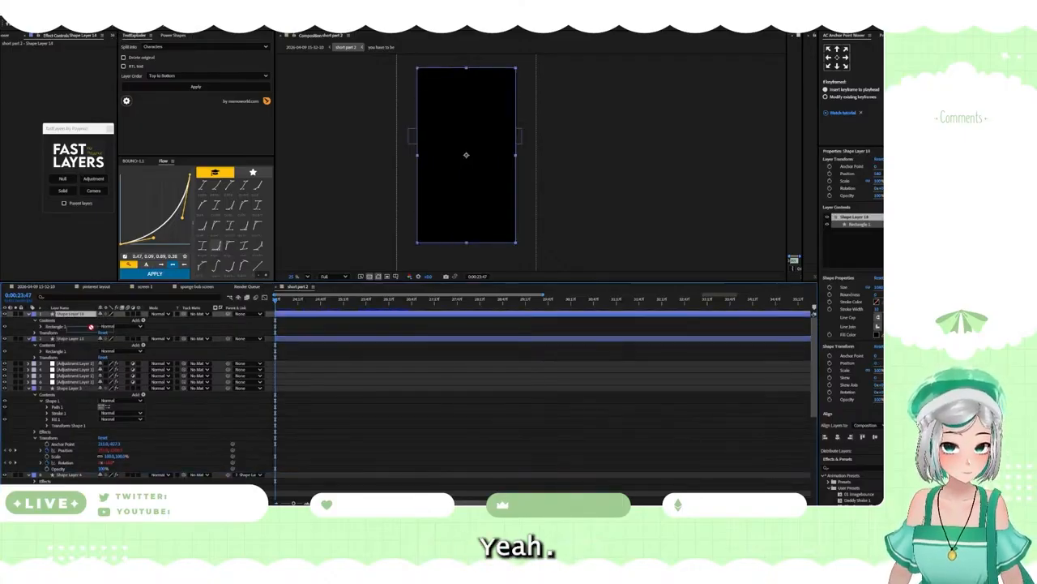
{"action": "left_click", "coordinate": [75, 338], "text": "ctrl"}
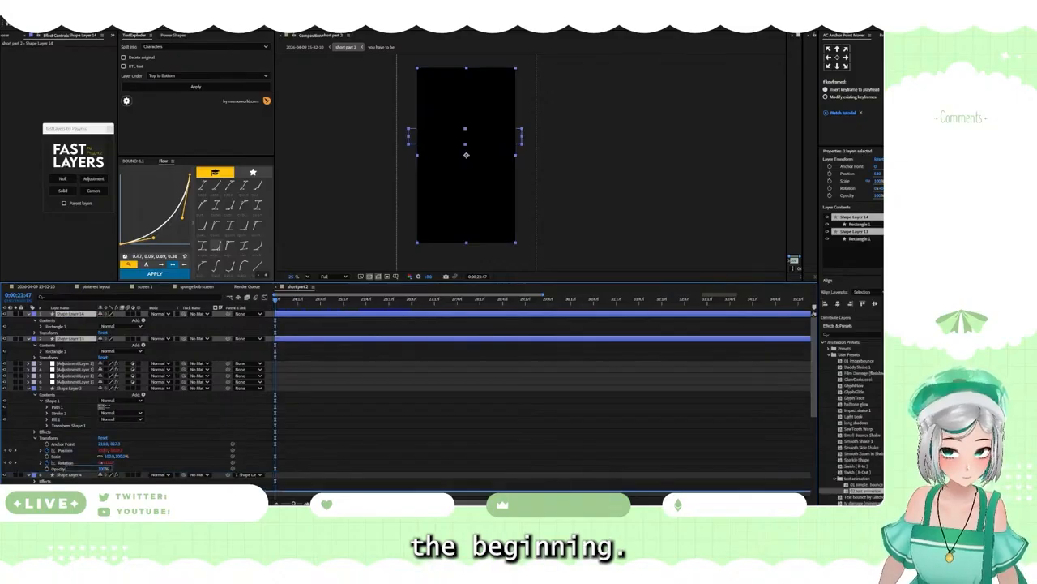
{"action": "scroll", "coordinate": [90, 466], "scroll_direction": "down", "scroll_amount": 5}
{"action": "left_click_drag", "start_coordinate": [101, 489], "coordinate": [107, 451]}
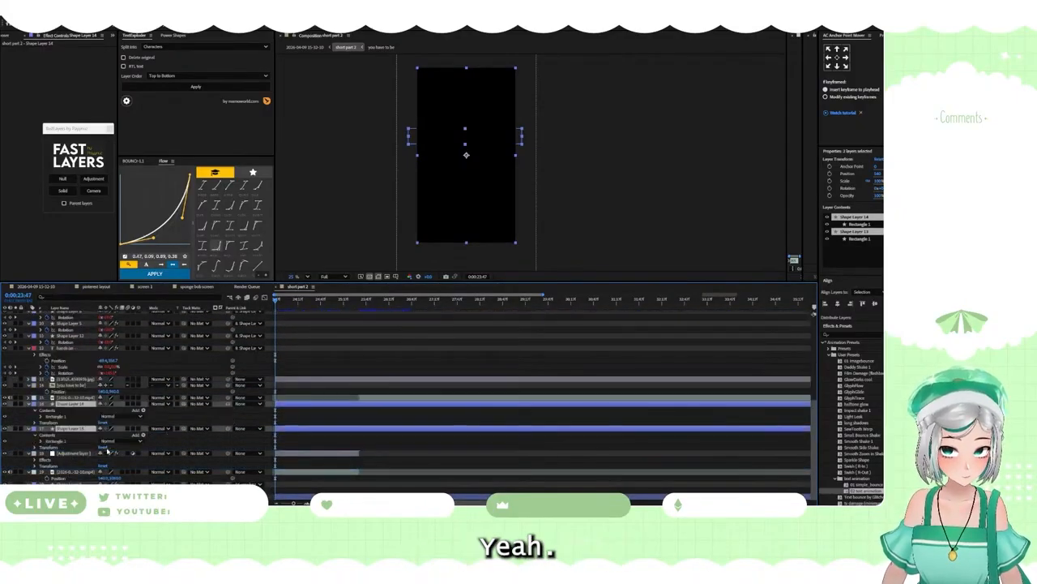
Step: Split both rectangle layers where the avatar clip ends and delete the remaining parts after that point
{"action": "left_click", "coordinate": [358, 298]}
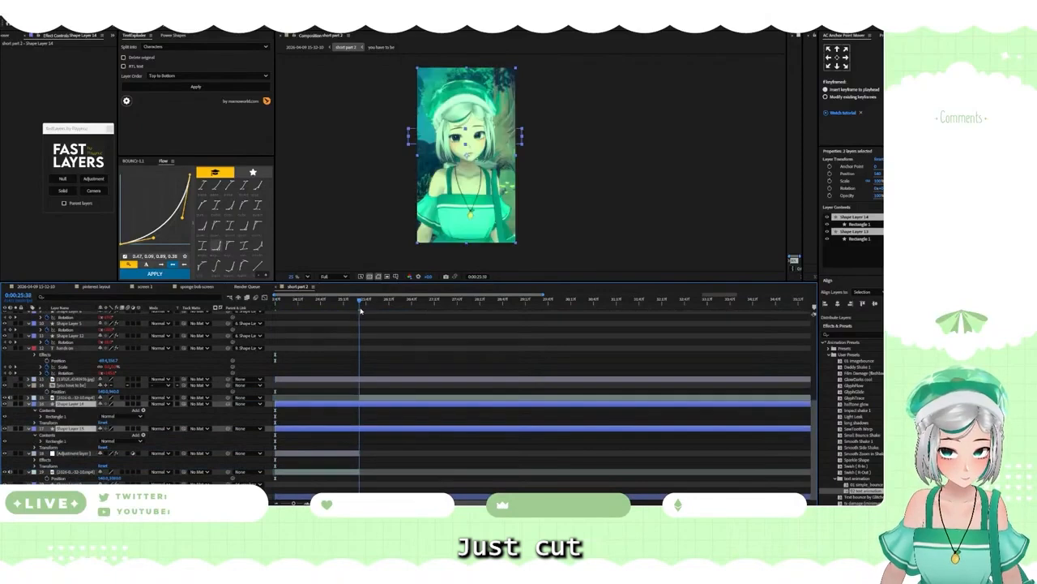
{"action": "key", "text": "ctrl+shift+d"}
{"action": "key", "text": "Delete"}
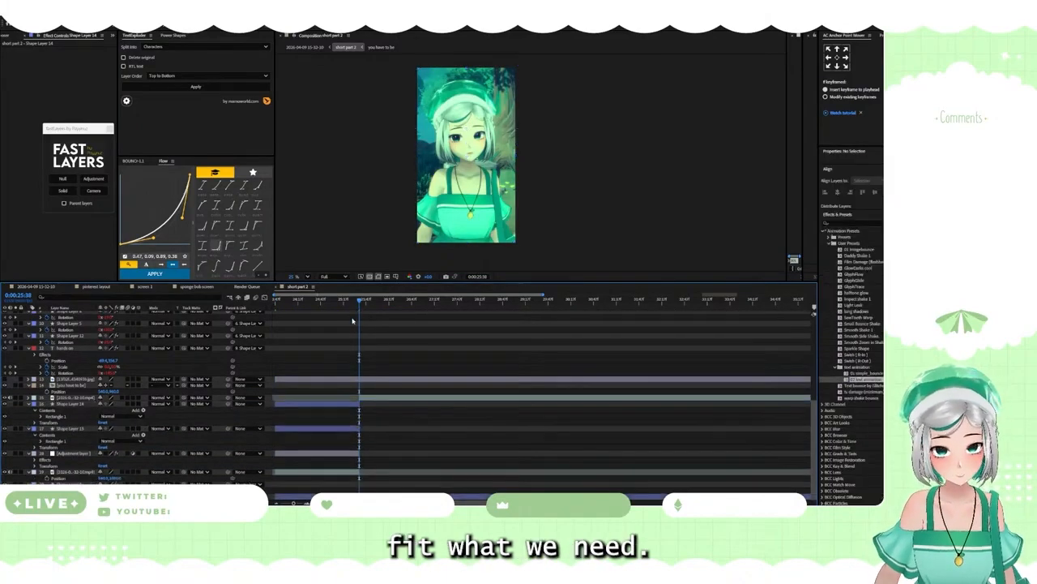
Step: Set the roundness of the full-frame rectangle's path to 200
{"action": "left_click", "coordinate": [310, 311]}
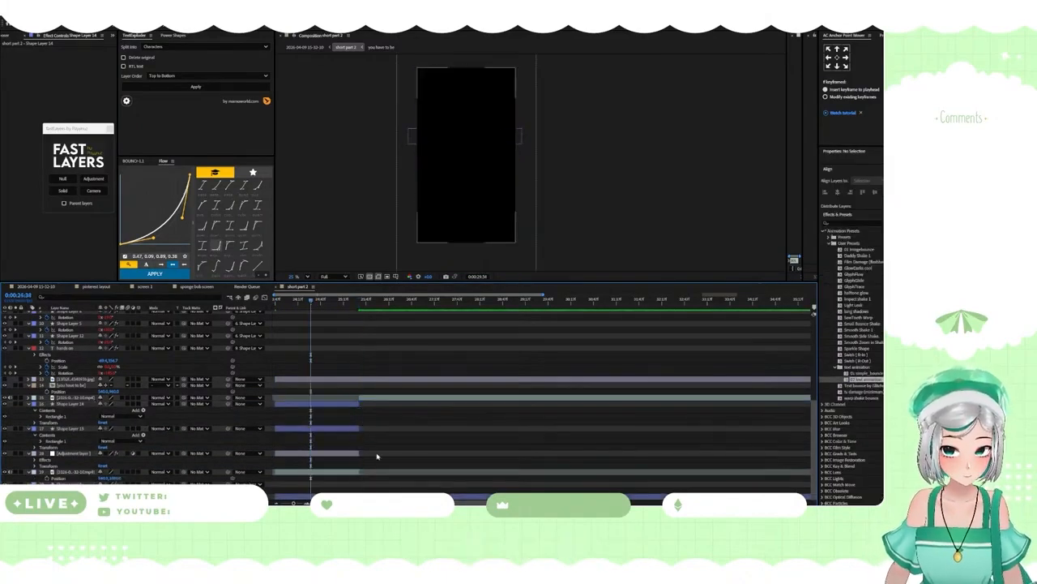
{"action": "left_click", "coordinate": [331, 405]}
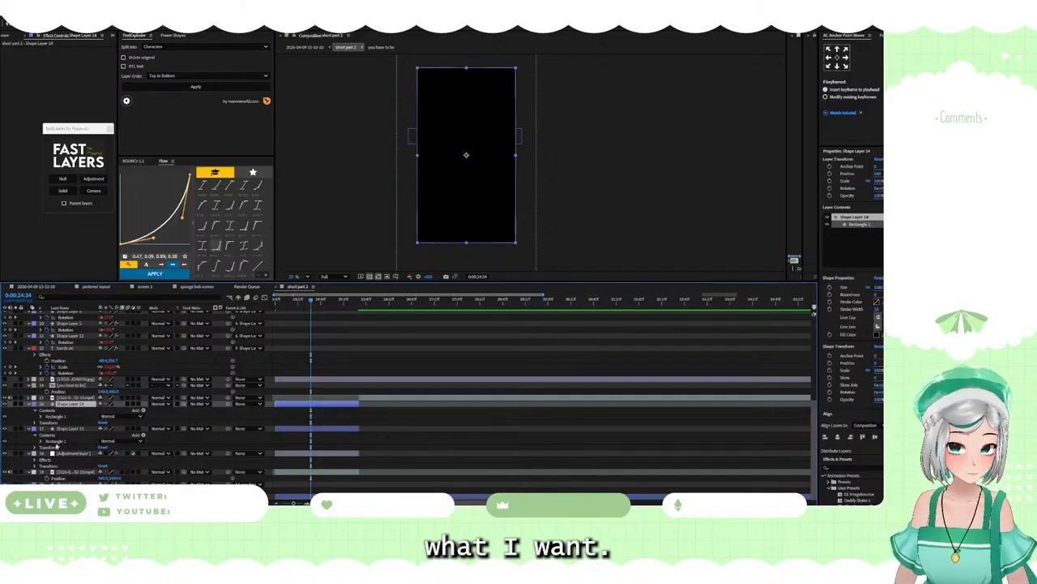
{"action": "left_click", "coordinate": [41, 416]}
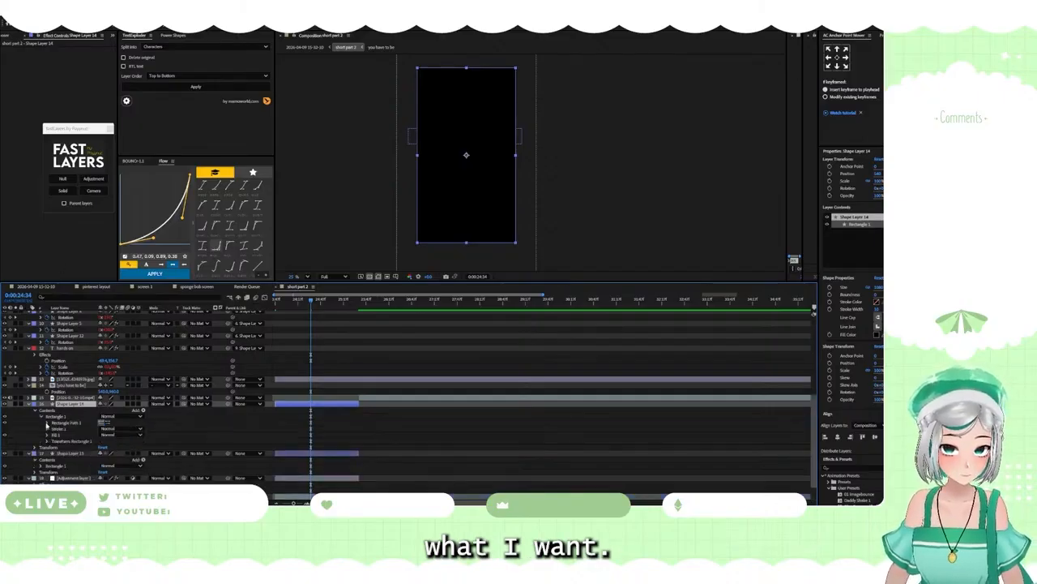
{"action": "left_click", "coordinate": [47, 422]}
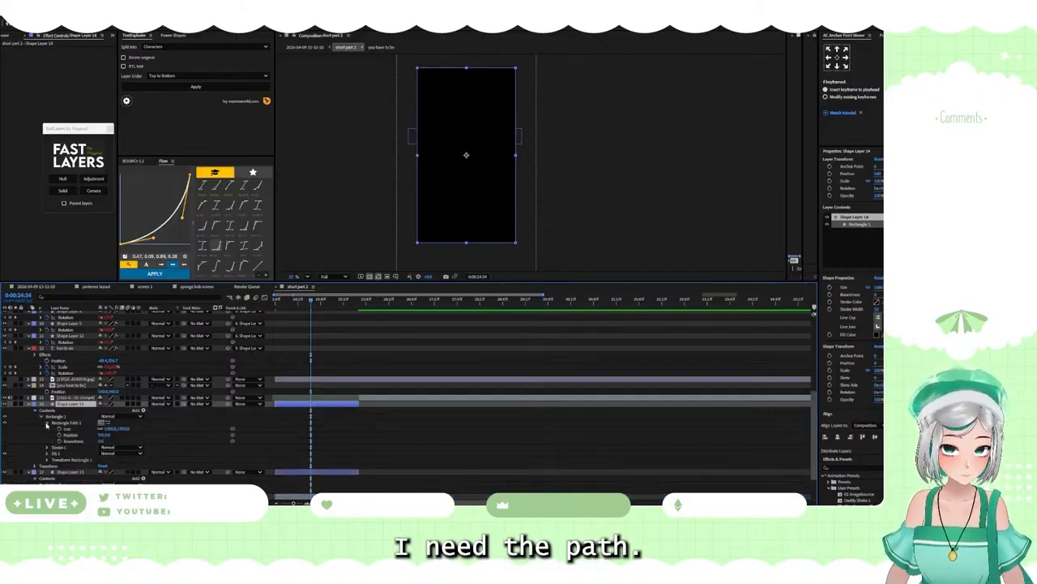
{"action": "left_click", "coordinate": [103, 441]}
{"action": "type", "text": "200"}
{"action": "key", "text": "Return"}
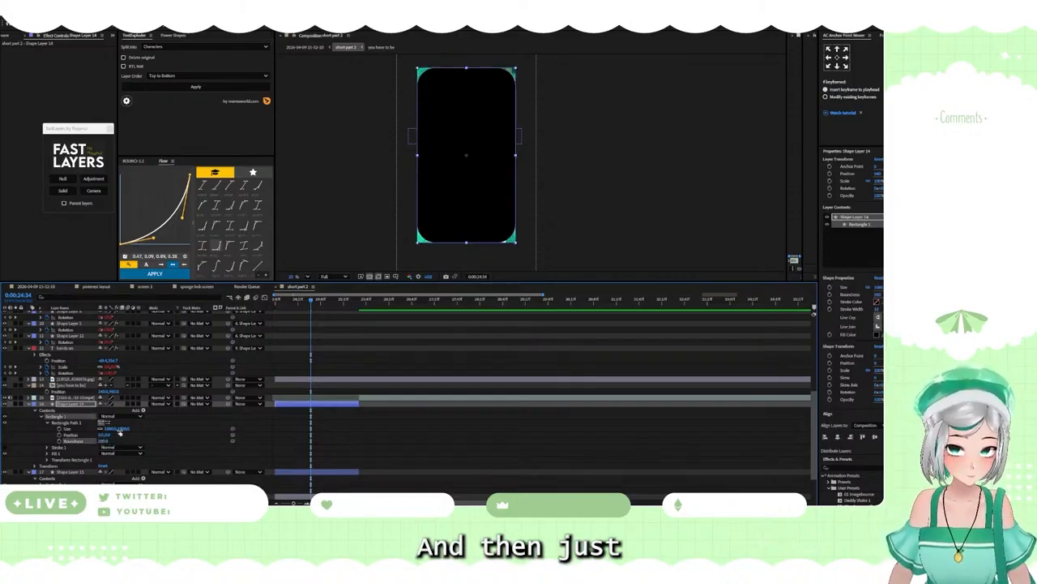
Step: Shrink the rounded rectangle's path size slightly to leave a thin border inside the frame, and collapse both shape layers' properties
{"action": "left_click_drag", "start_coordinate": [113, 428], "coordinate": [97, 428]}
{"action": "left_click", "coordinate": [127, 432]}
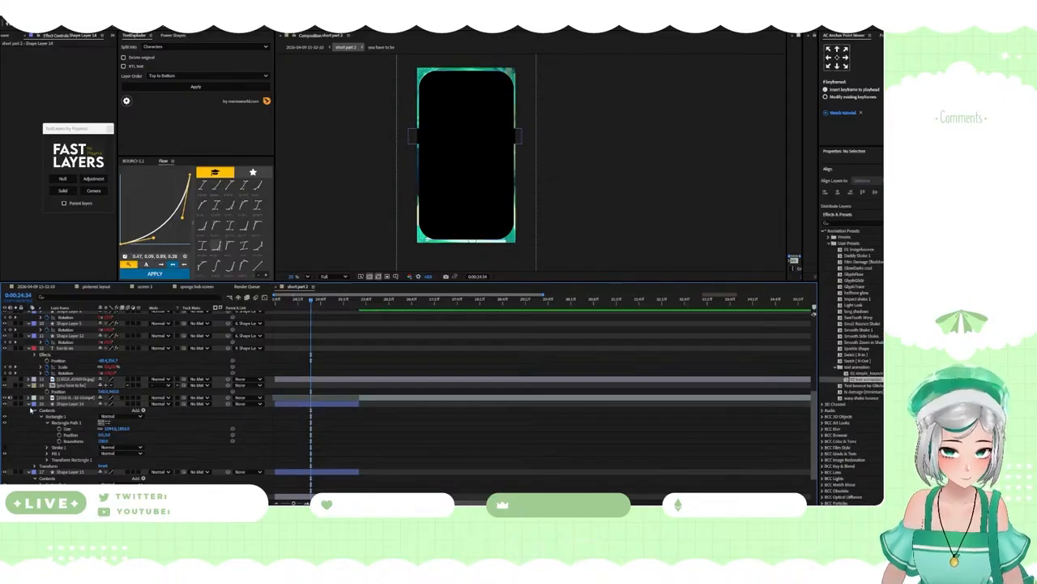
{"action": "left_click", "coordinate": [32, 411]}
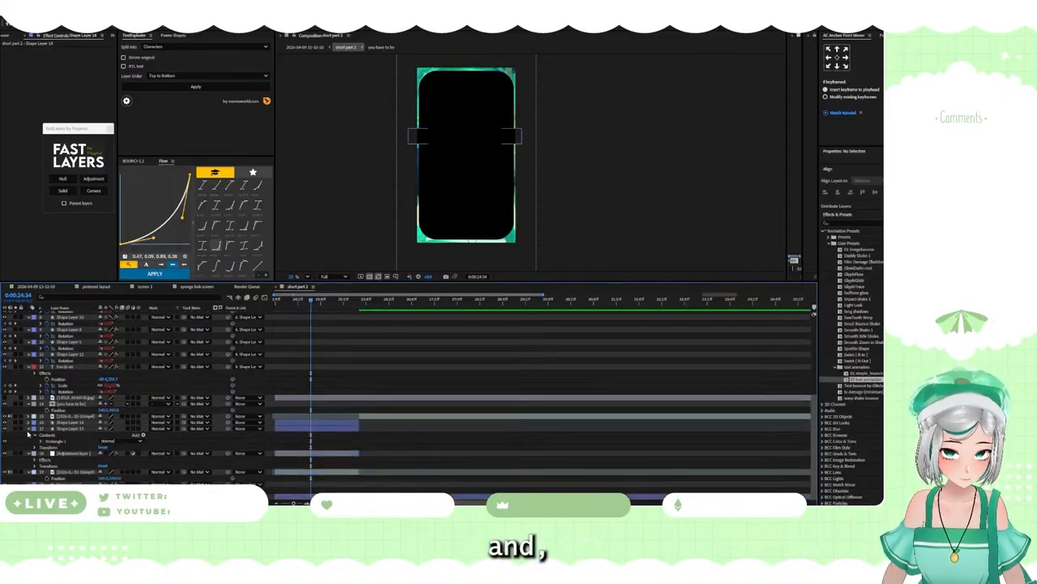
{"action": "left_click", "coordinate": [29, 435]}
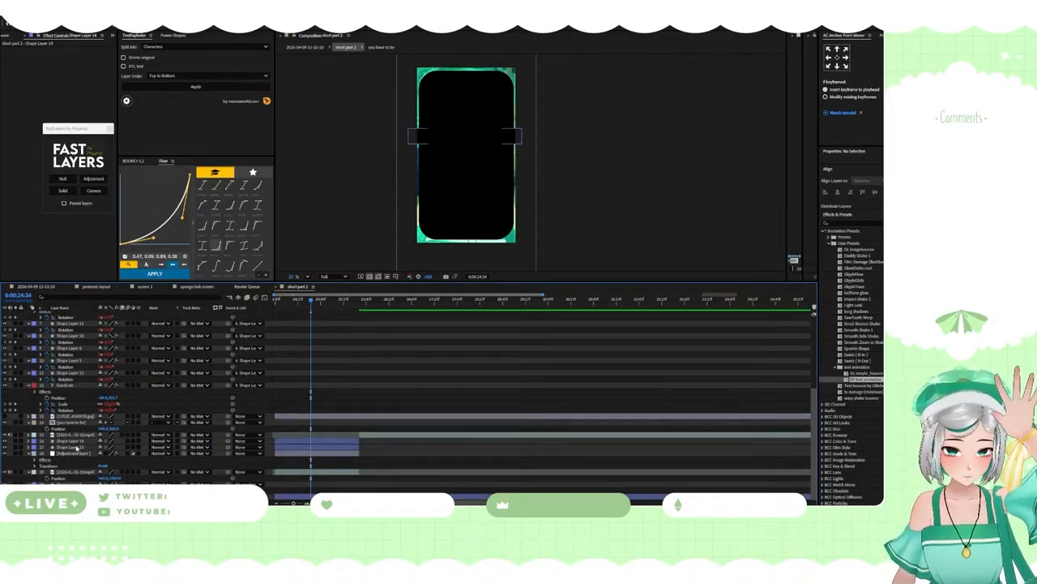
Step: Move the rounded rectangle below the adjustment layer, directly above the avatar clip, and use it as the clip's track matte
{"action": "left_click", "coordinate": [72, 445]}
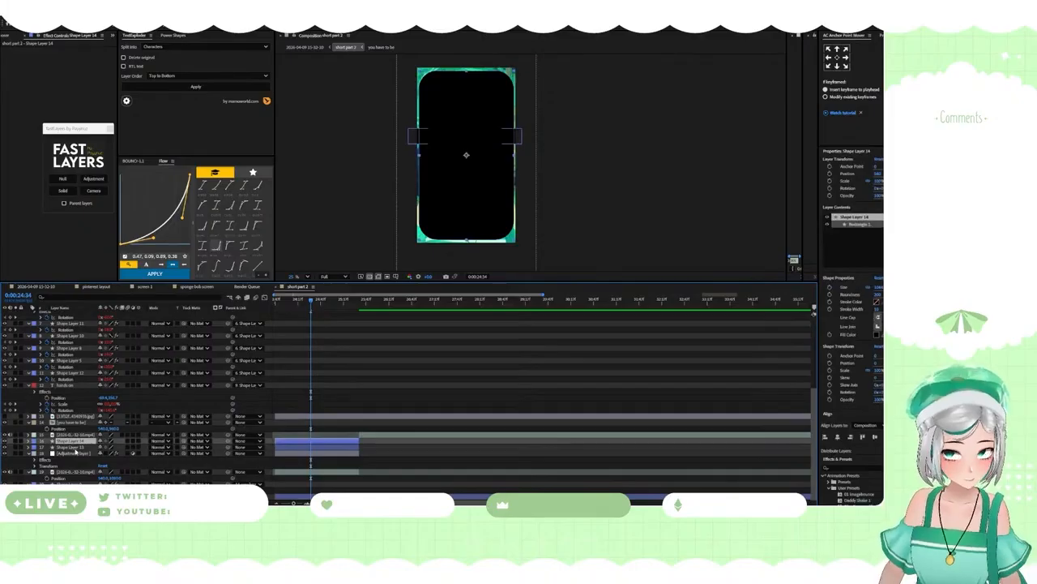
{"action": "left_click", "coordinate": [71, 442]}
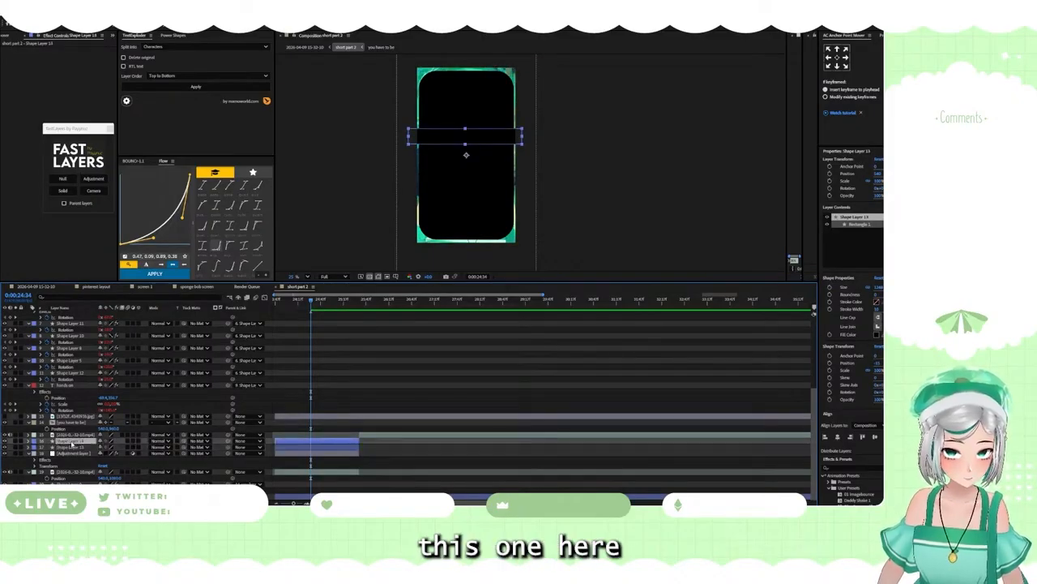
{"action": "left_click_drag", "start_coordinate": [71, 443], "coordinate": [75, 470]}
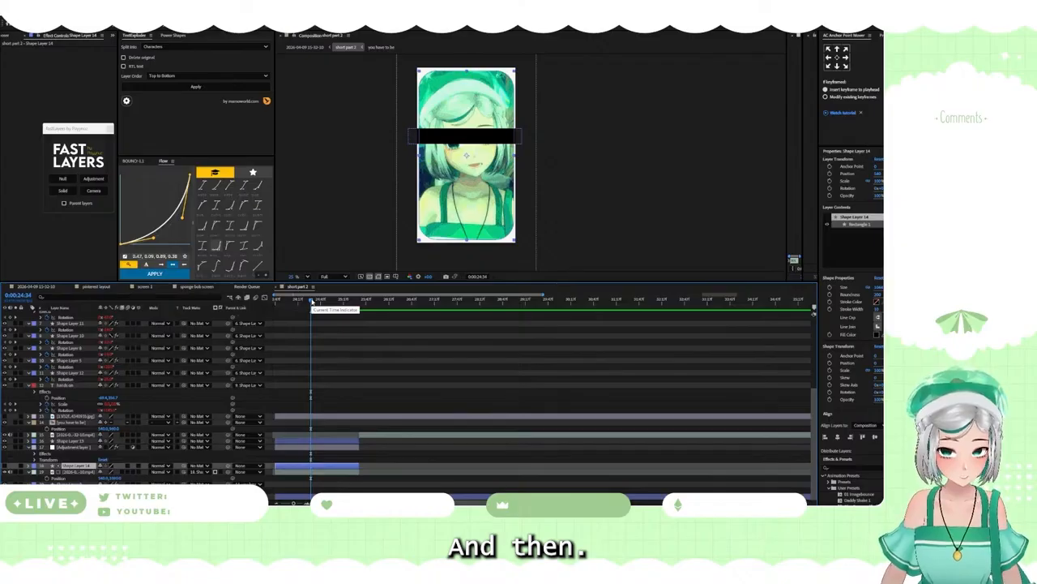
Step: At about 25:07, increase only the vertical scale of the black bar layer to about 160%
{"action": "left_click_drag", "start_coordinate": [312, 301], "coordinate": [336, 303]}
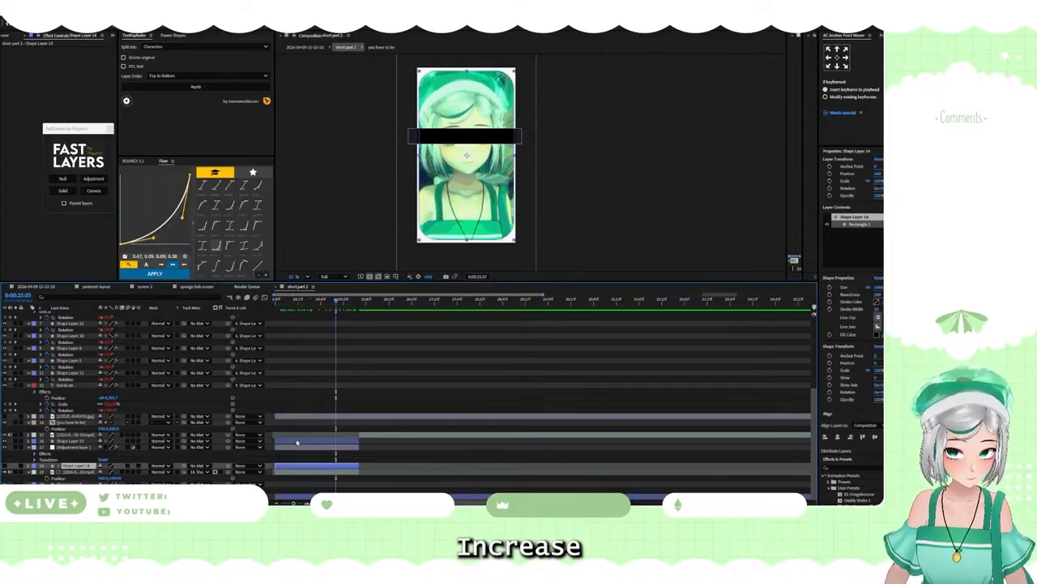
{"action": "left_click", "coordinate": [297, 442]}
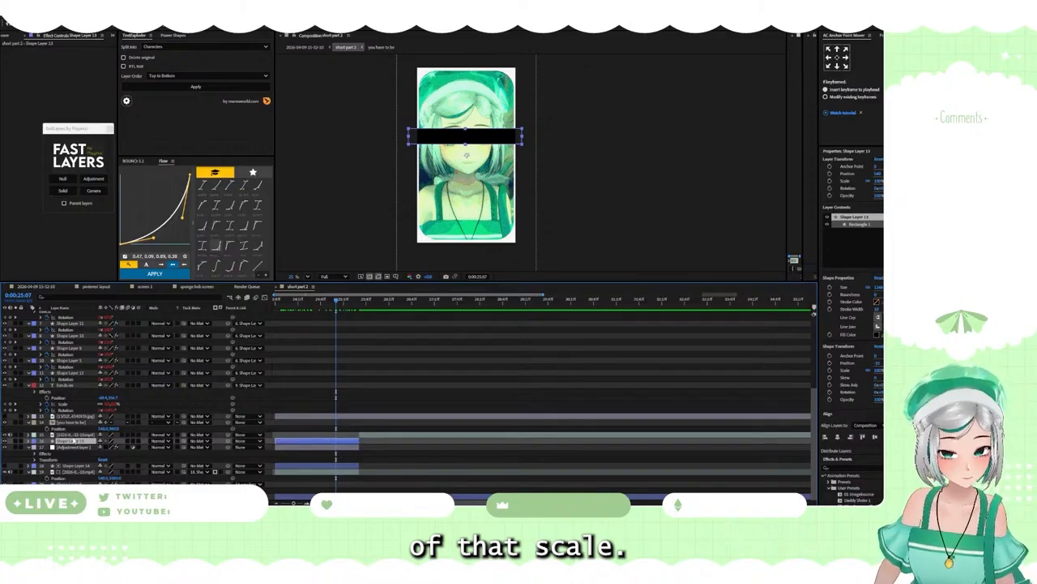
{"action": "key", "text": "s"}
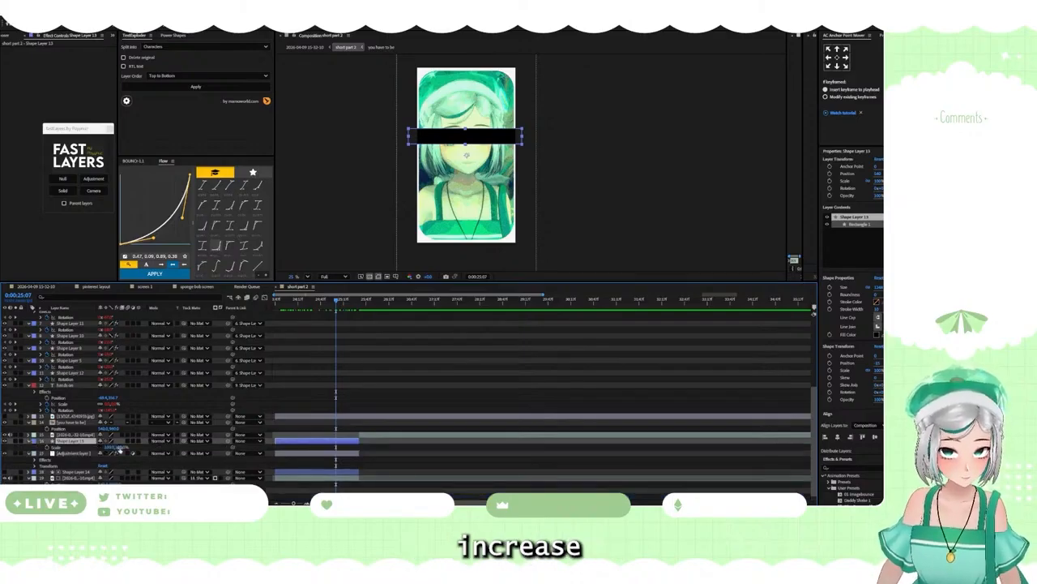
{"action": "left_click_drag", "start_coordinate": [120, 447], "coordinate": [140, 448]}
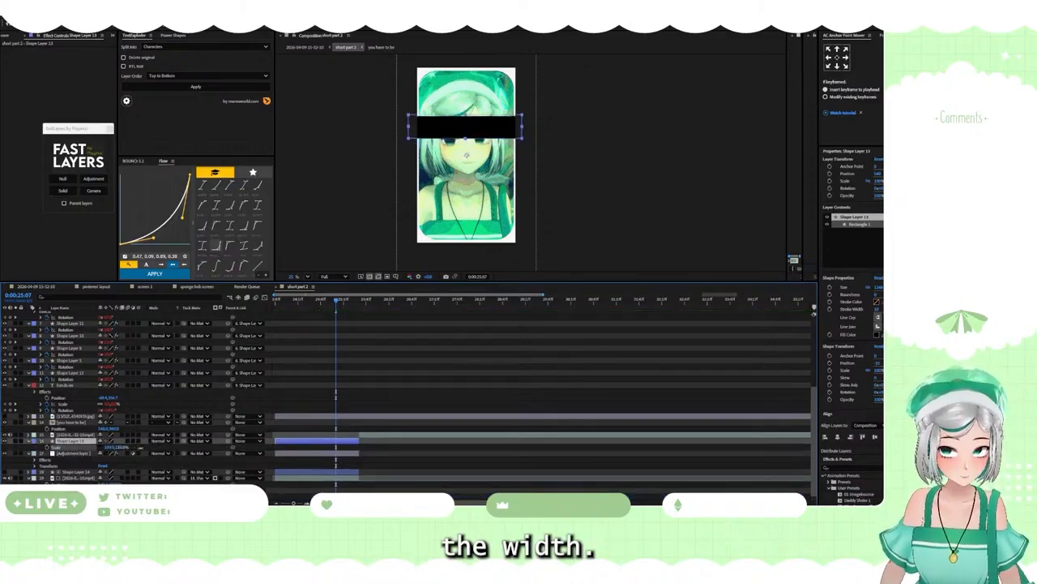
Step: Center the black bar's anchor point and move the bar down so it covers the avatar's eyes
{"action": "left_click", "coordinate": [838, 57]}
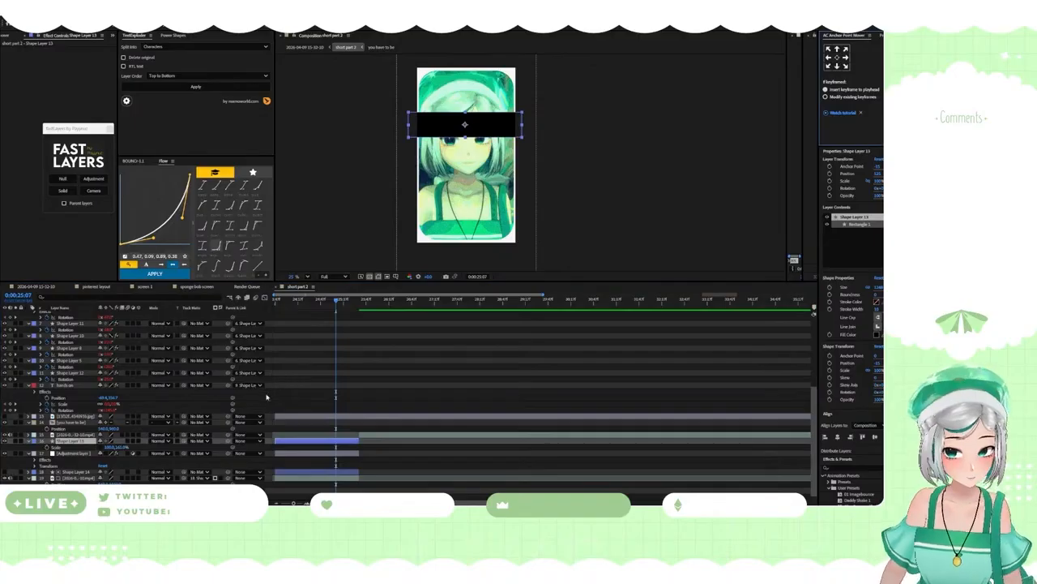
{"action": "left_click", "coordinate": [91, 442]}
{"action": "key", "text": "p"}
{"action": "left_click_drag", "start_coordinate": [113, 447], "coordinate": [152, 452]}
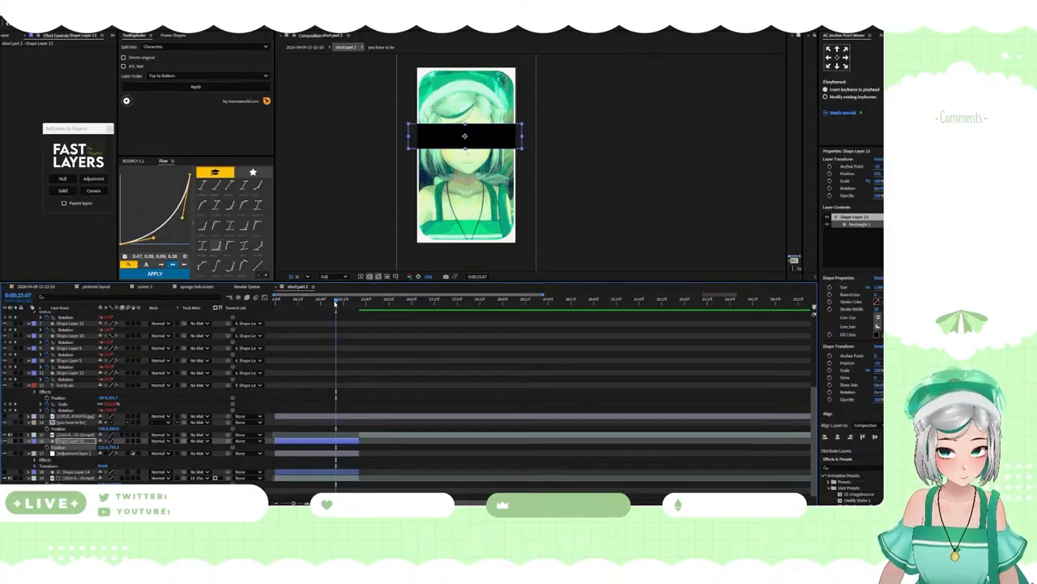
Step: Reduce only the height of the rounded matte rectangle's path, leaving a wider border above and below the avatar
{"action": "left_click", "coordinate": [78, 472]}
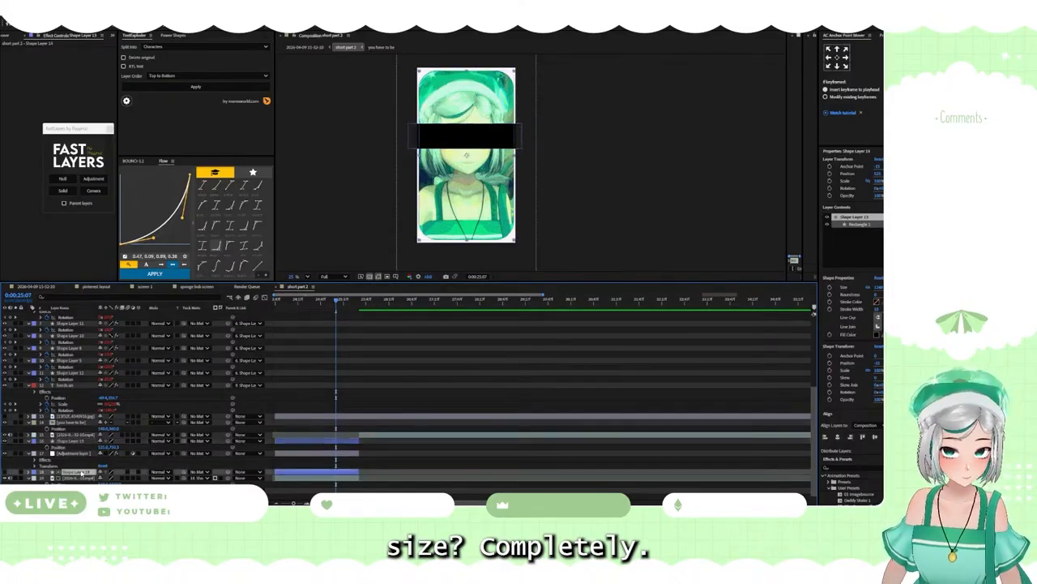
{"action": "left_click", "coordinate": [30, 472]}
{"action": "scroll", "coordinate": [46, 467], "scroll_direction": "down", "scroll_amount": 2}
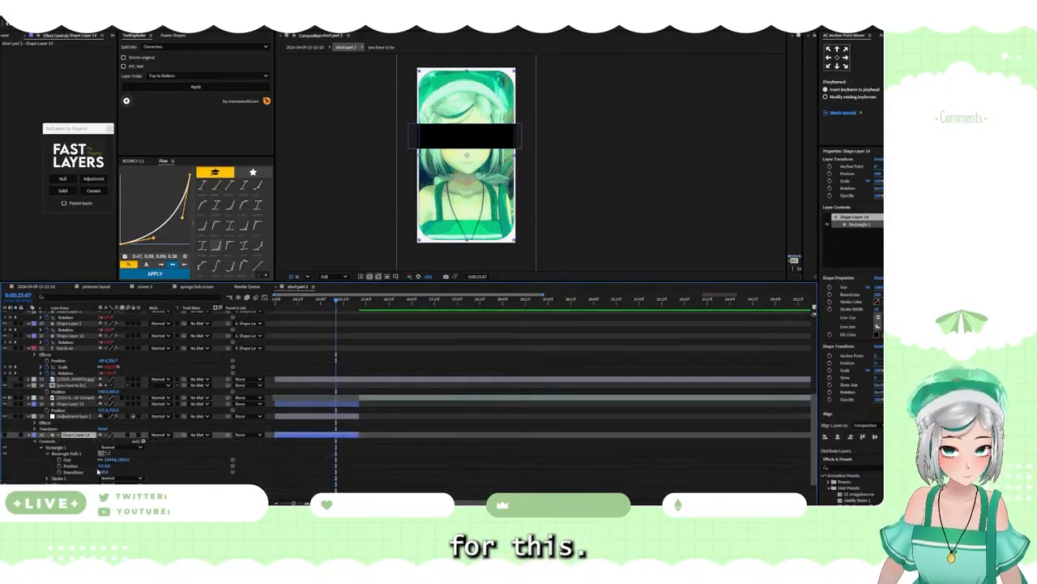
{"action": "left_click", "coordinate": [100, 459]}
{"action": "left_click_drag", "start_coordinate": [121, 460], "coordinate": [62, 442]}
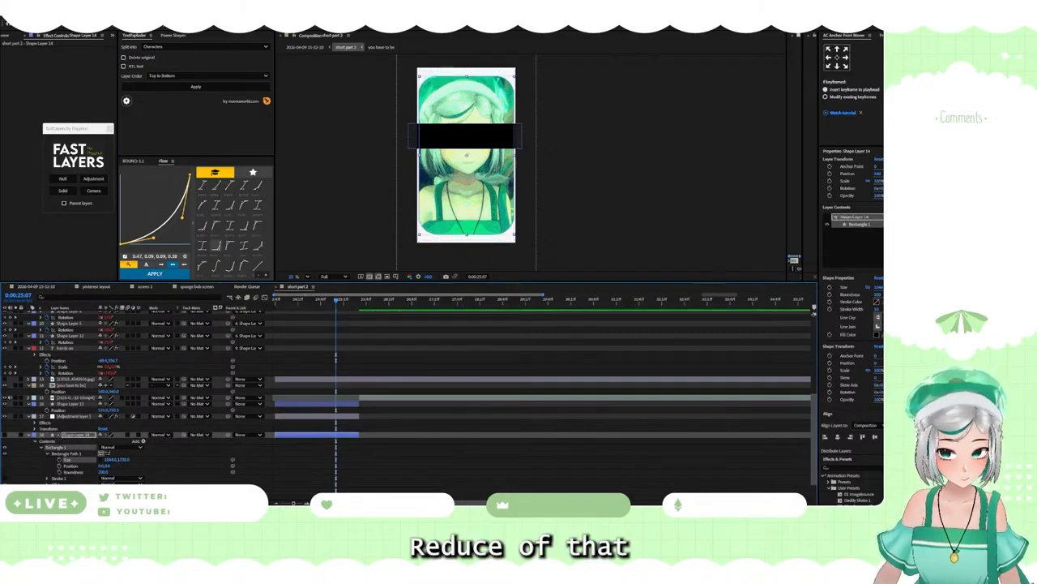
Step: Check the poster references on Pinterest and return to the composition
{"action": "left_click", "coordinate": [514, 511]}
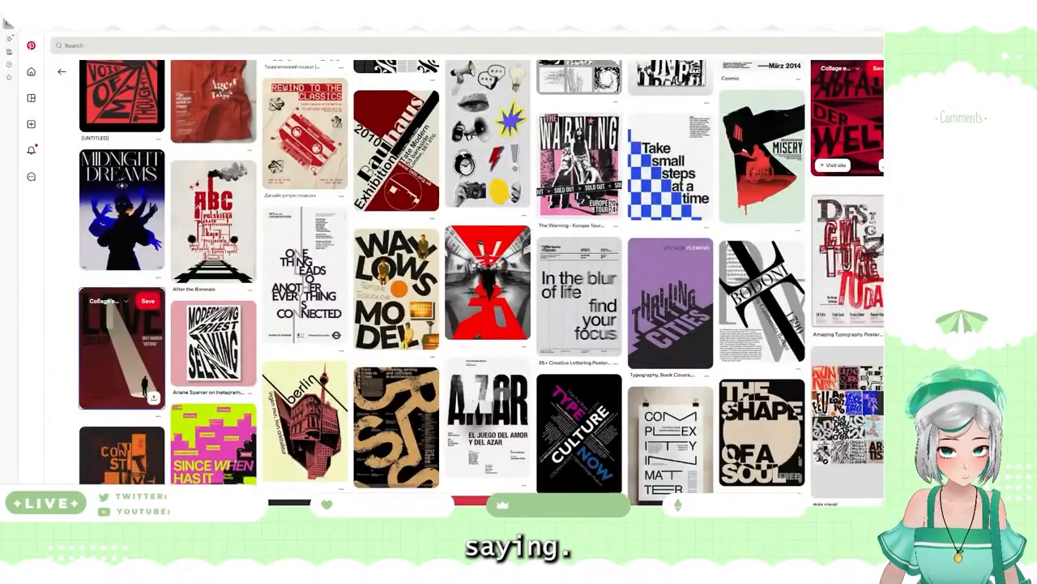
{"action": "left_click", "coordinate": [514, 510]}
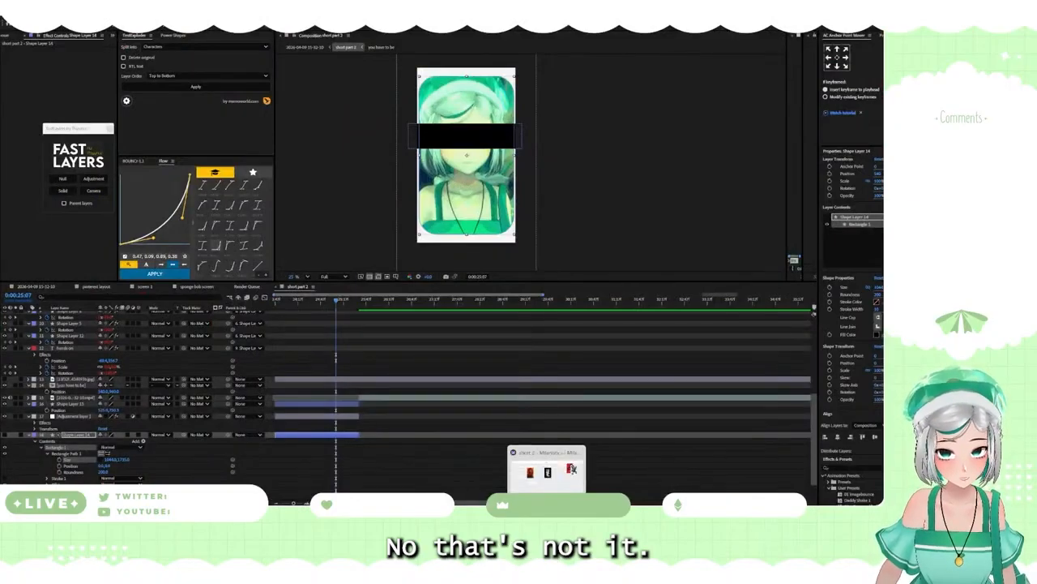
{"action": "left_click", "coordinate": [546, 510]}
{"action": "left_click", "coordinate": [546, 510]}
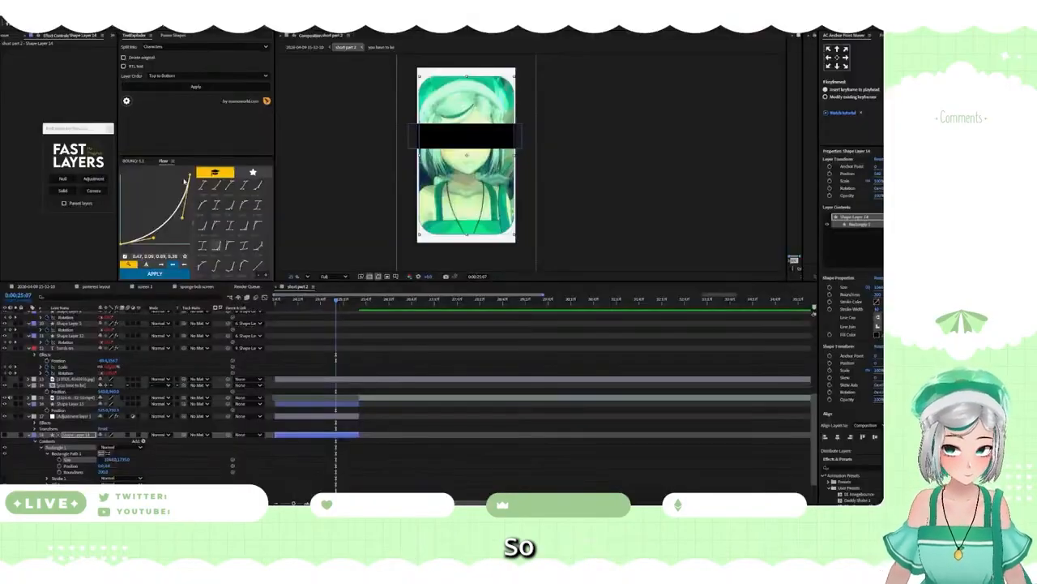
{"action": "left_click", "coordinate": [69, 257]}
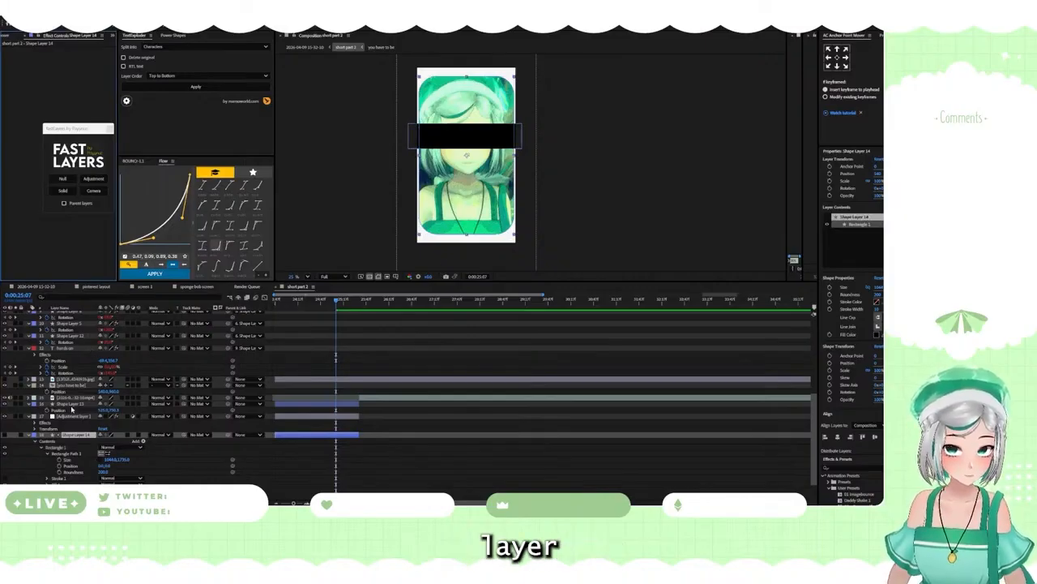
Step: Duplicate the black eye bar and move the copy straight down to the lower edge of the rounded frame
{"action": "left_click", "coordinate": [70, 403]}
{"action": "key", "text": "ctrl+d"}
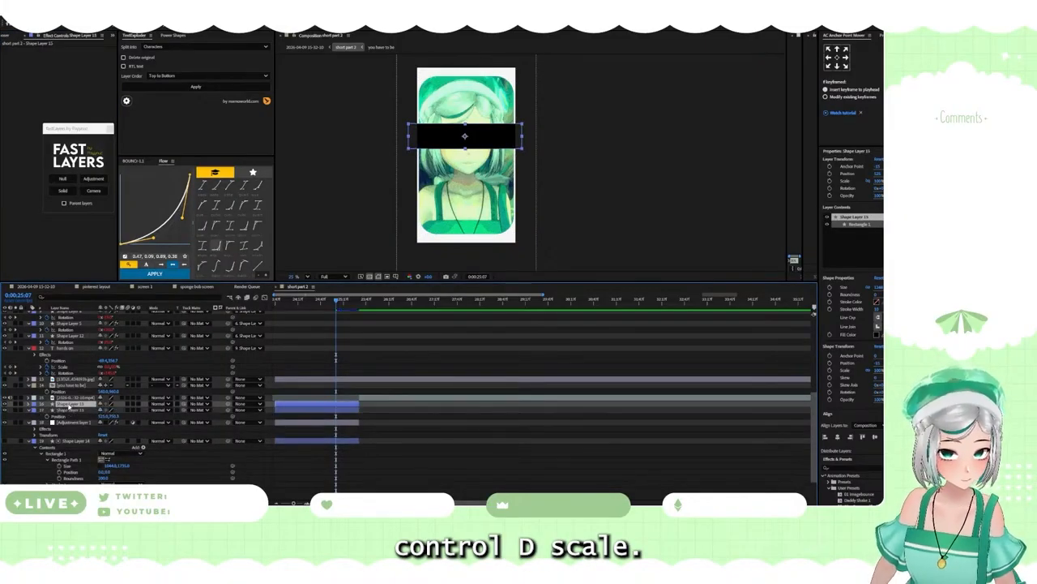
{"action": "key", "text": "s"}
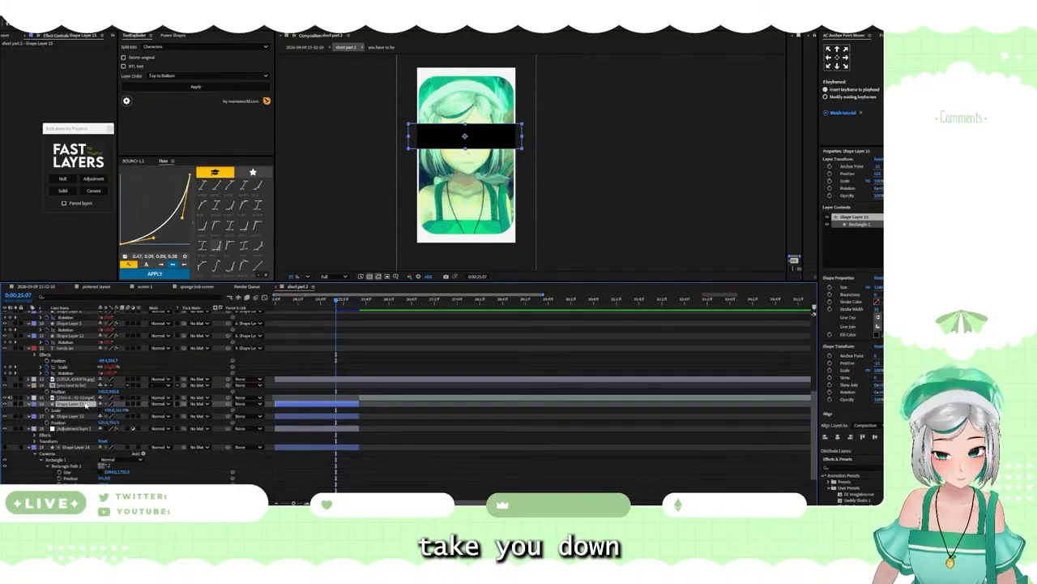
{"action": "key", "text": "shift+p"}
{"action": "left_click_drag", "start_coordinate": [113, 410], "coordinate": [419, 441]}
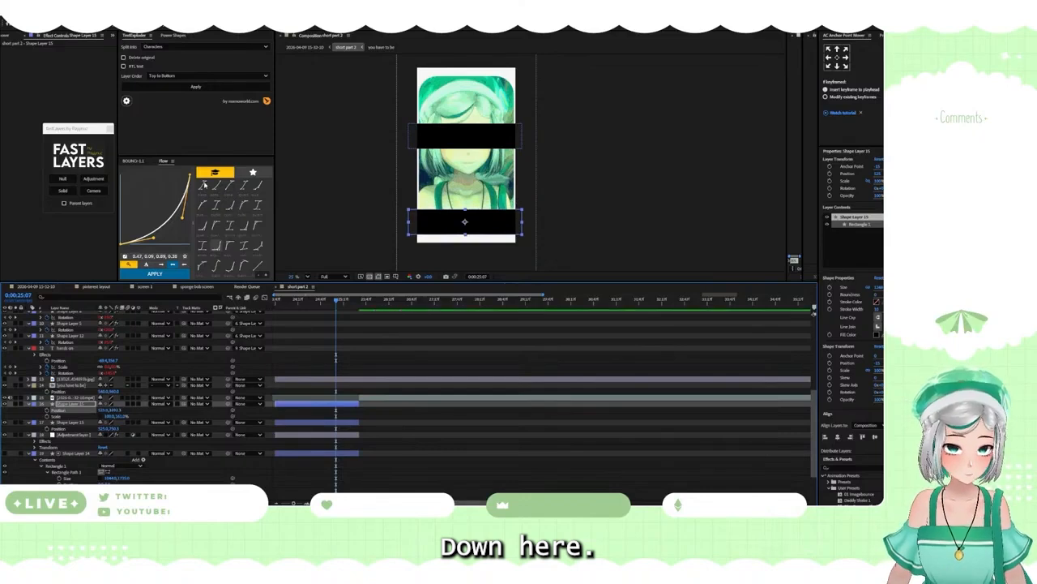
Step: Scale the lower black bar down proportionally to about 70% width so it fits inside the frame, and deselect it
{"action": "key", "text": "s"}
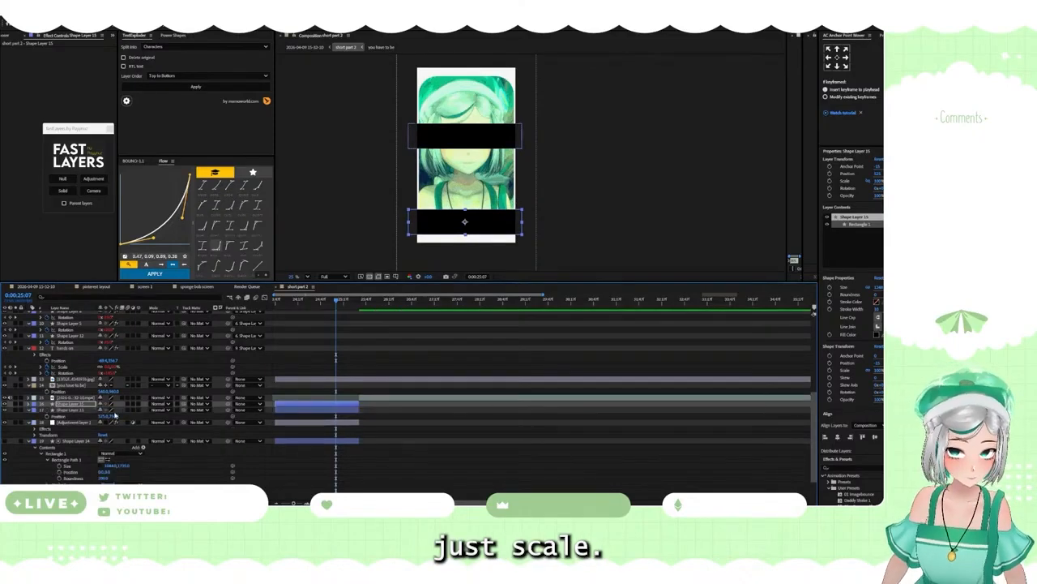
{"action": "key", "text": "s"}
{"action": "mouse_move", "coordinate": [120, 410]}
{"action": "left_mouse_down"}
{"action": "mouse_move", "coordinate": [100, 409]}
{"action": "mouse_move", "coordinate": [119, 410]}
{"action": "left_mouse_up"}
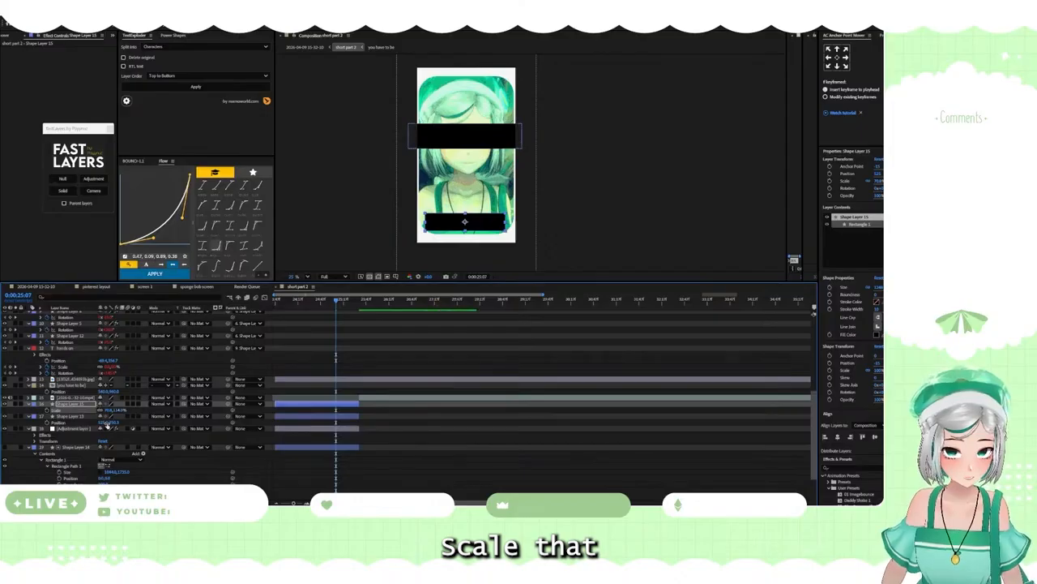
{"action": "left_click", "coordinate": [33, 413]}
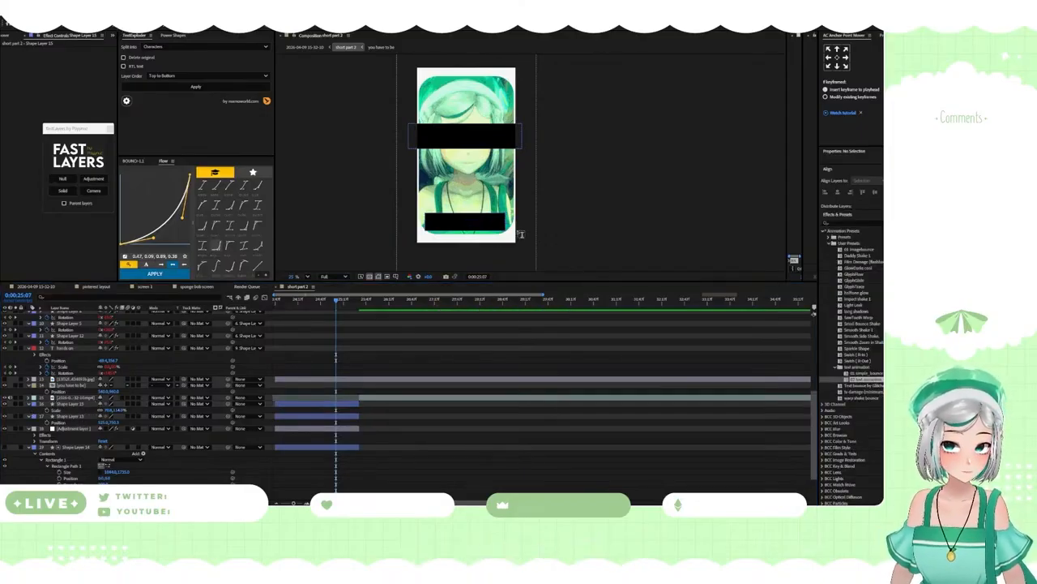
Step: Add a text layer reading "Loop" starting on the lower black bar
{"action": "left_click", "coordinate": [317, 405]}
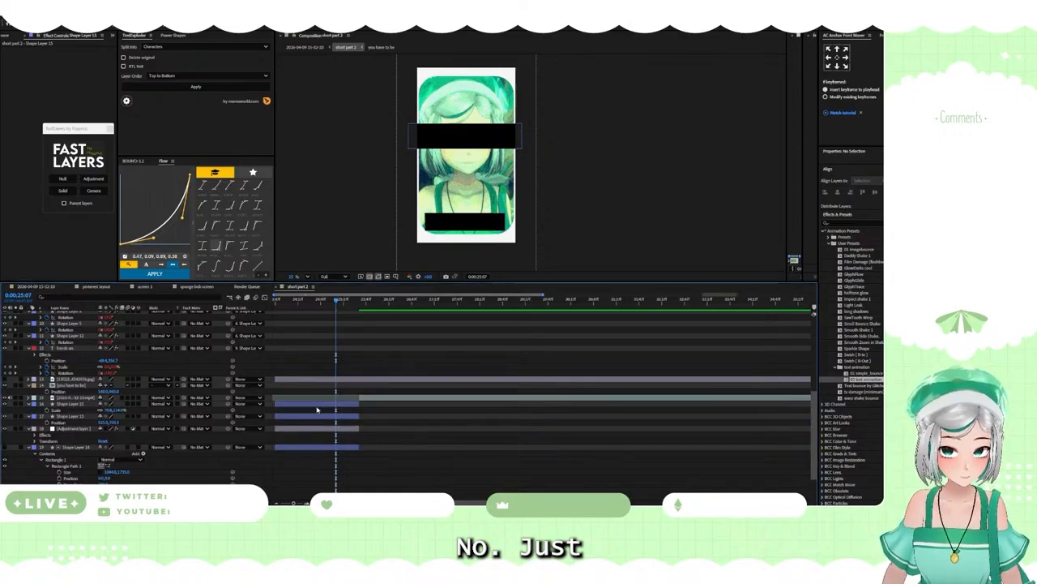
{"action": "left_click", "coordinate": [440, 224]}
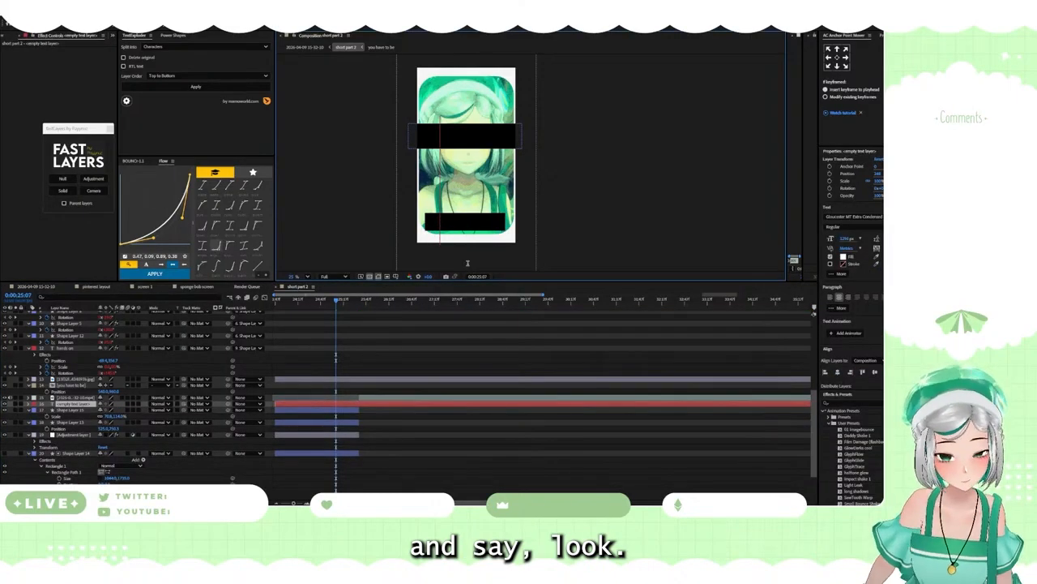
{"action": "type", "text": "Loop"}
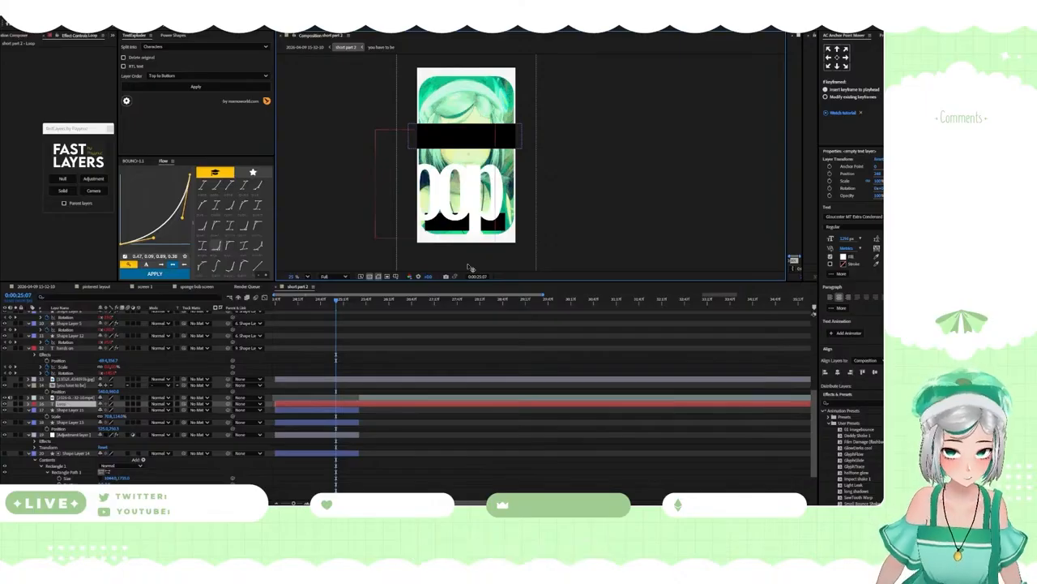
Step: Set the whole "Loop" text to Helvetica Regular at 200 px
{"action": "key", "text": "ctrl+a"}
{"action": "left_click", "coordinate": [831, 217]}
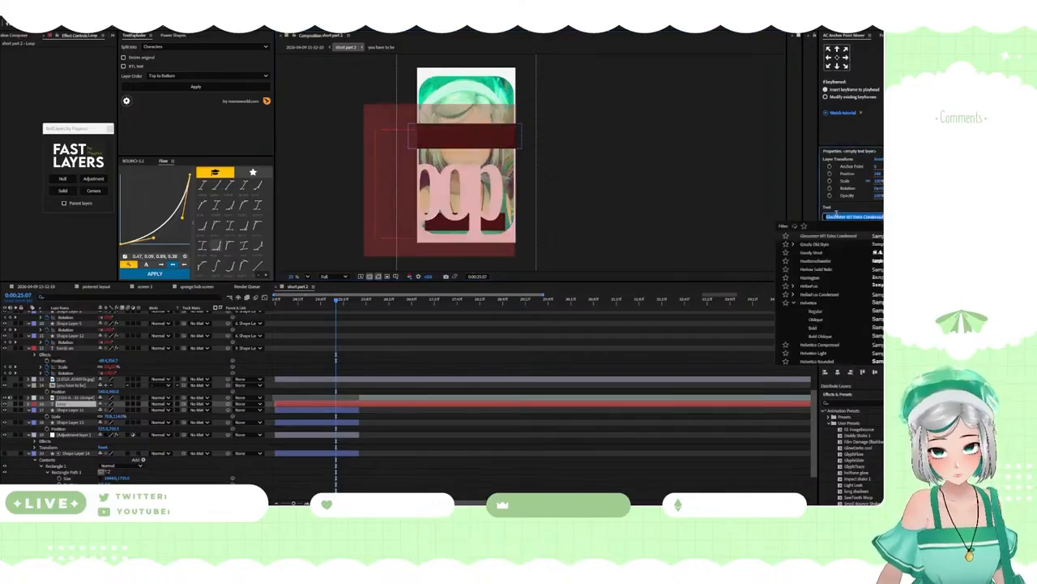
{"action": "type", "text": "hel"}
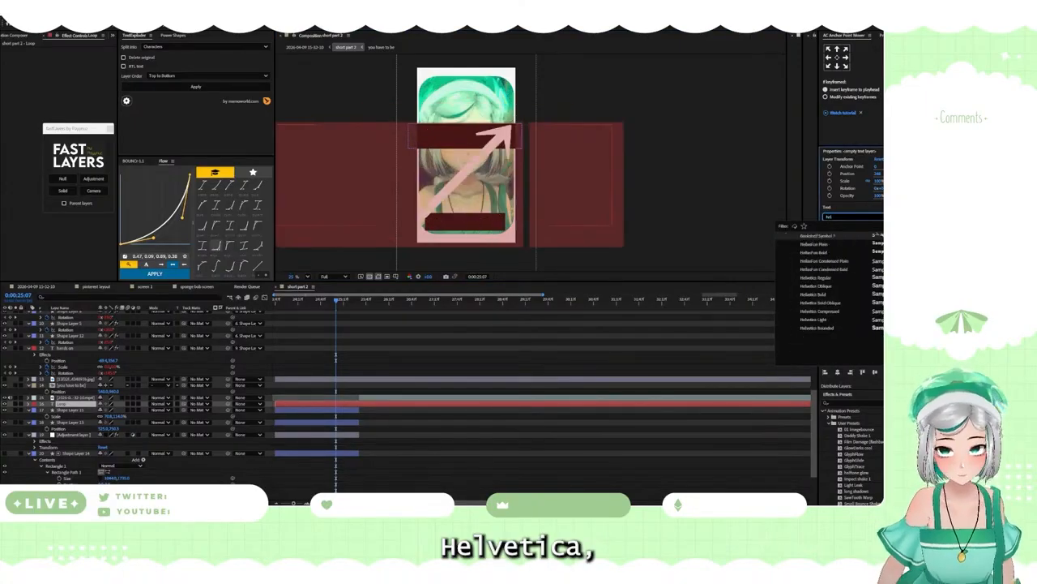
{"action": "type", "text": "v"}
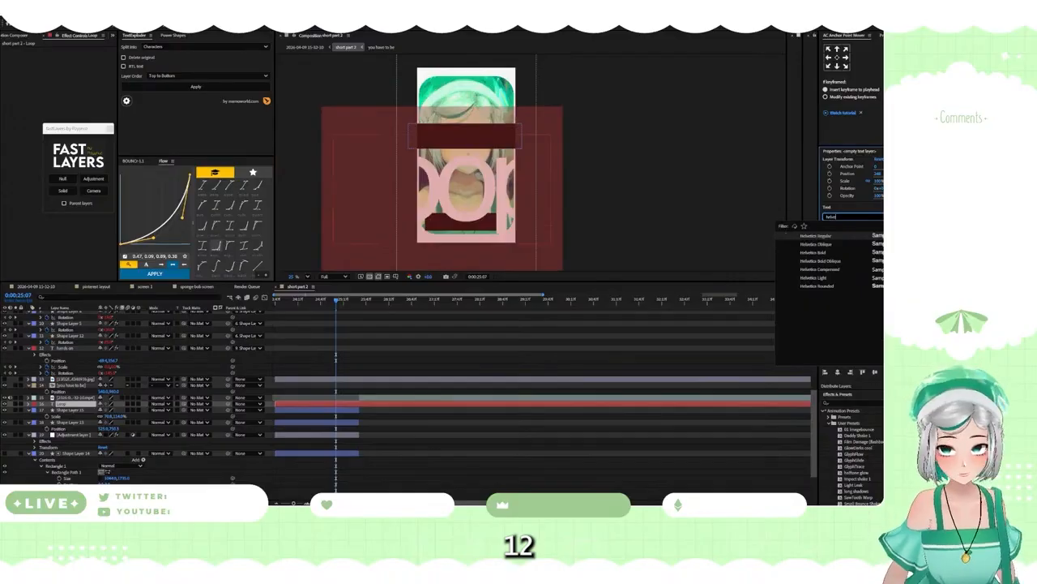
{"action": "left_click", "coordinate": [815, 235]}
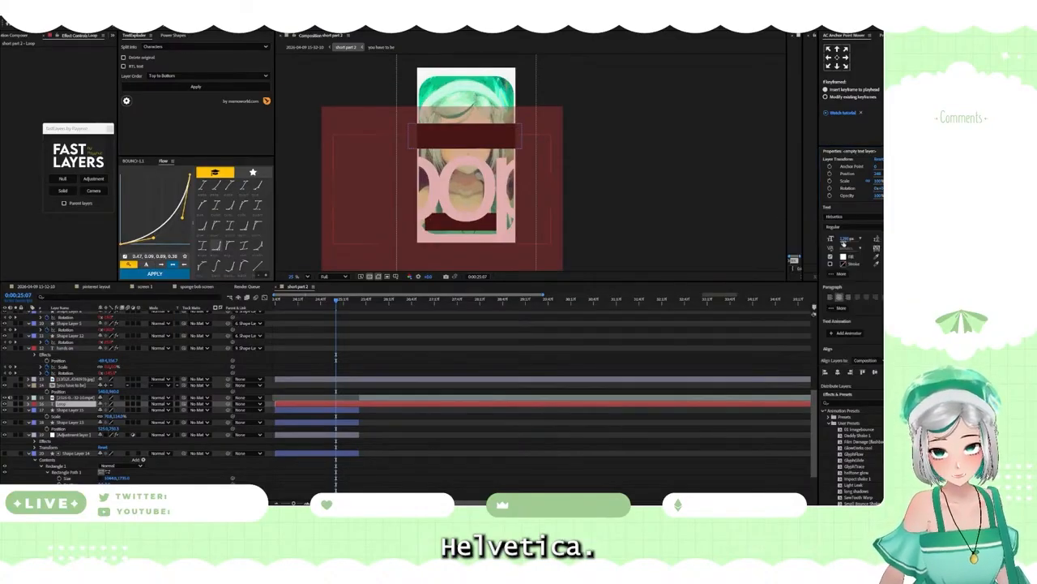
{"action": "left_click", "coordinate": [844, 239]}
{"action": "type", "text": "200"}
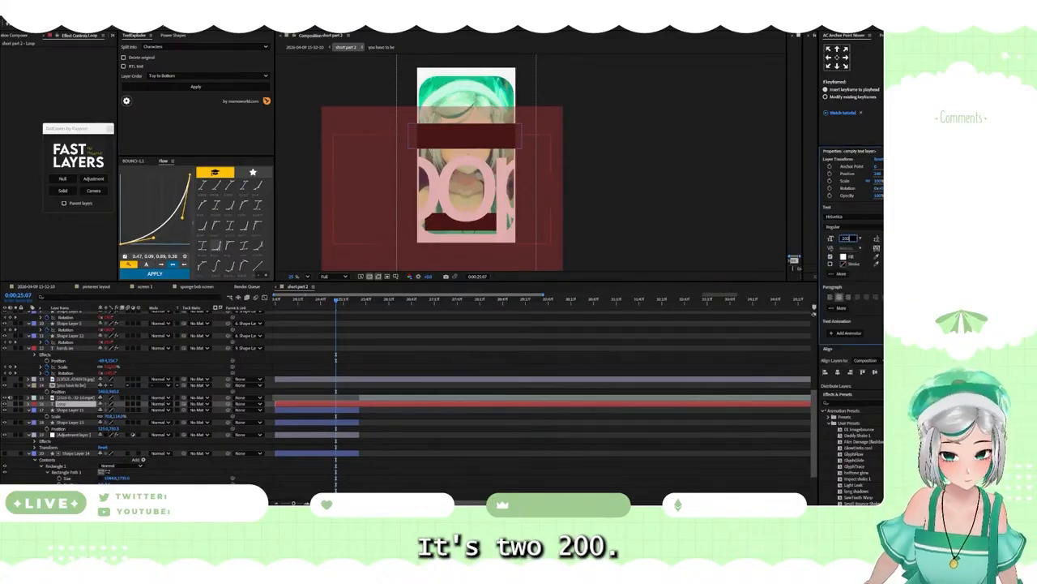
{"action": "key", "text": "Return"}
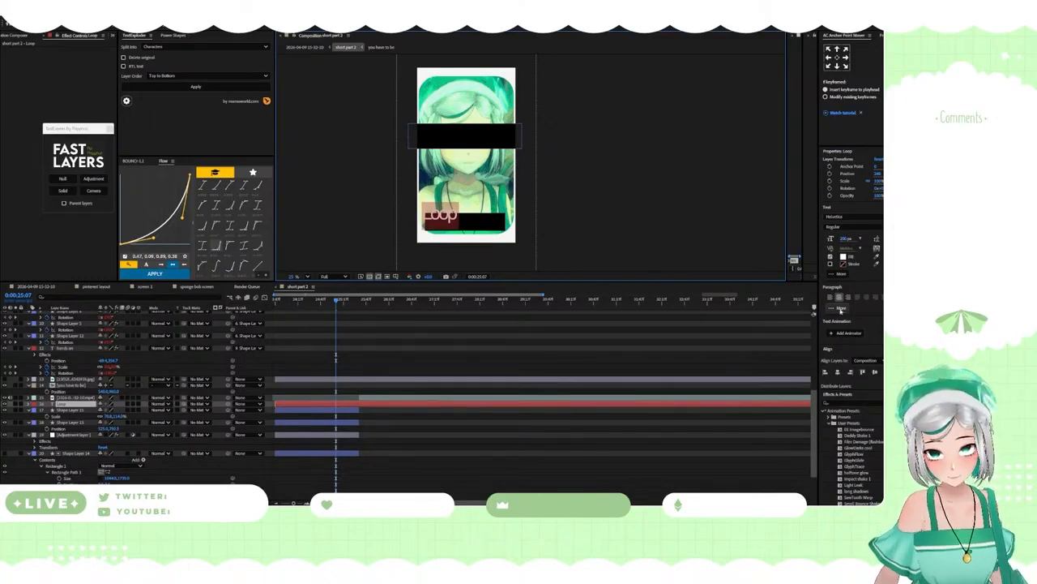
Step: Center the "Loop" text's anchor point, and align both the text and the lower black bar to the composition's horizontal center
{"action": "left_click", "coordinate": [837, 59]}
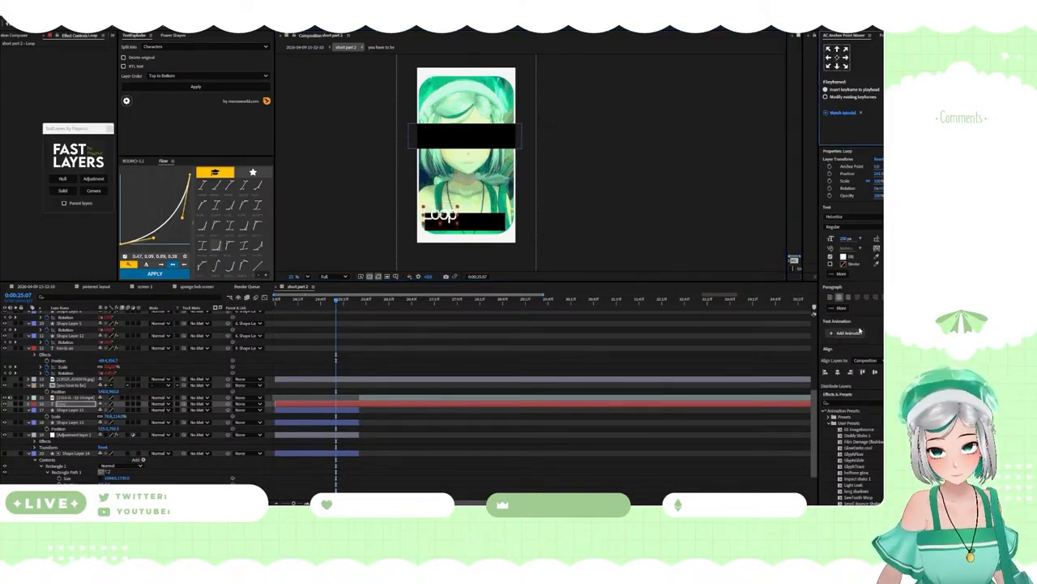
{"action": "left_click", "coordinate": [74, 405]}
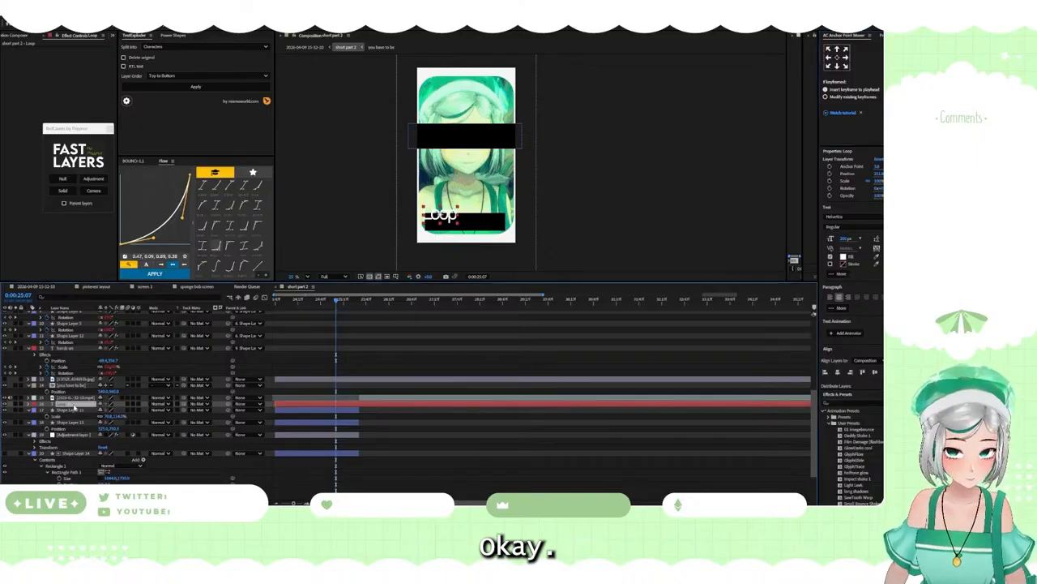
{"action": "key", "text": "p"}
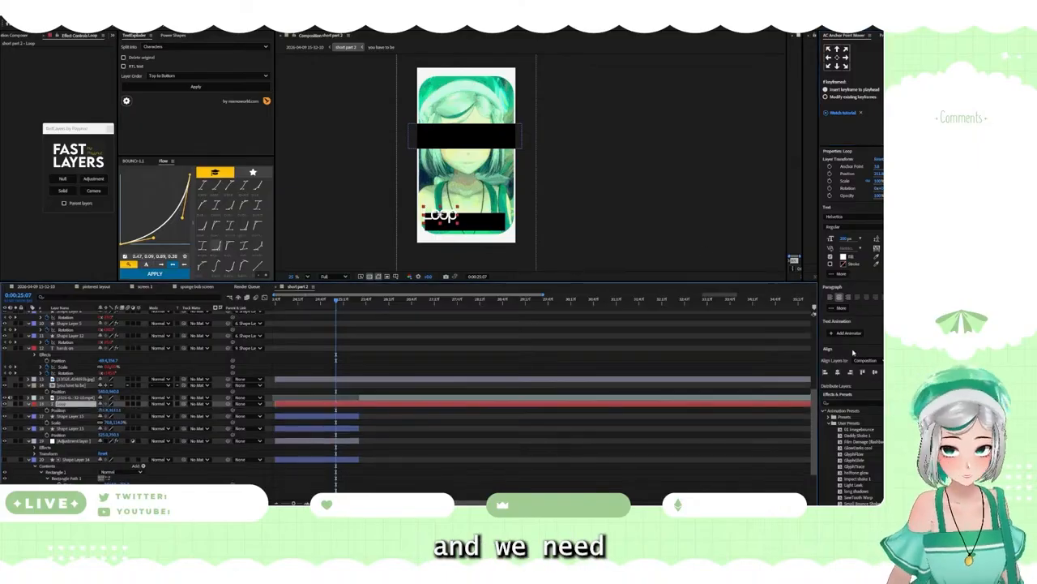
{"action": "left_click", "coordinate": [840, 373]}
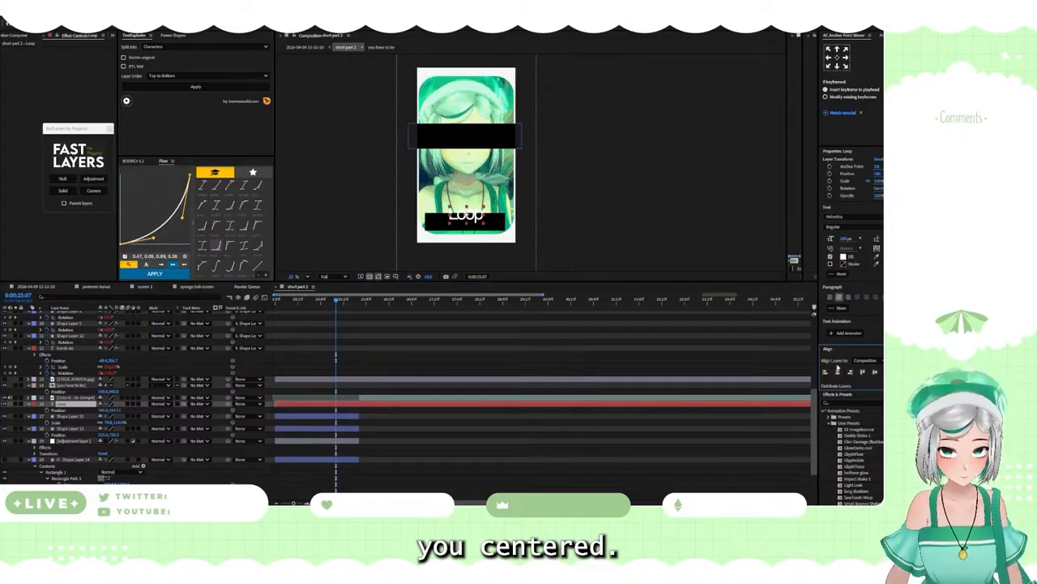
{"action": "left_click", "coordinate": [312, 415]}
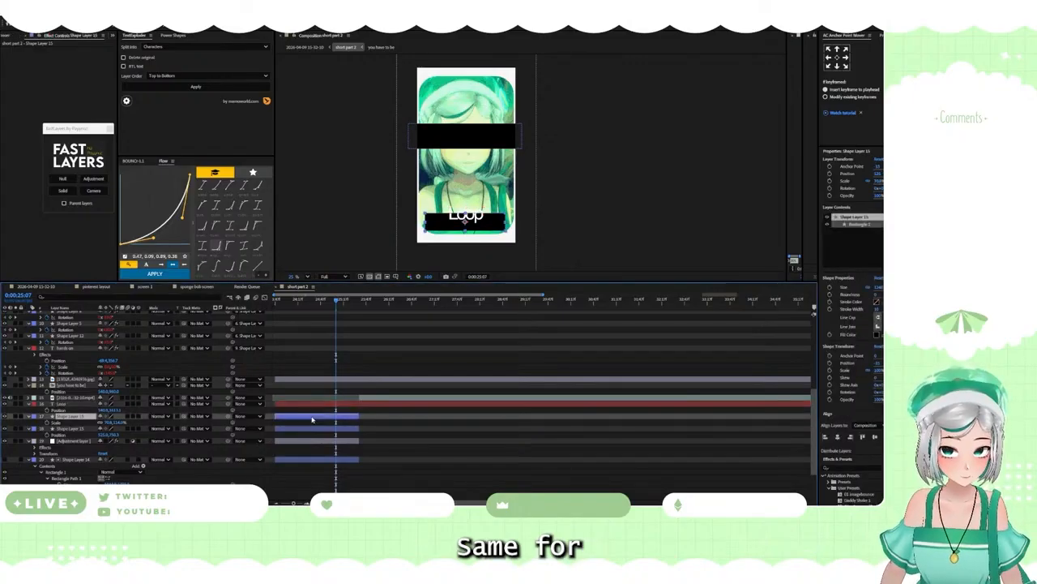
{"action": "left_click", "coordinate": [839, 439]}
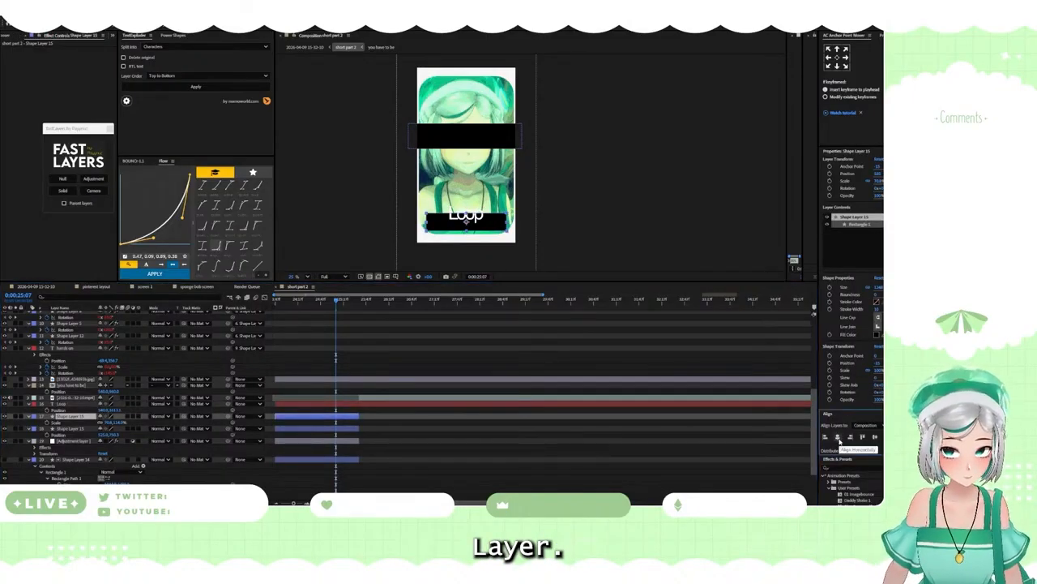
Step: Move the text down into the middle of the lower black bar and change its wording to "stuck_loop"
{"action": "left_click", "coordinate": [316, 404]}
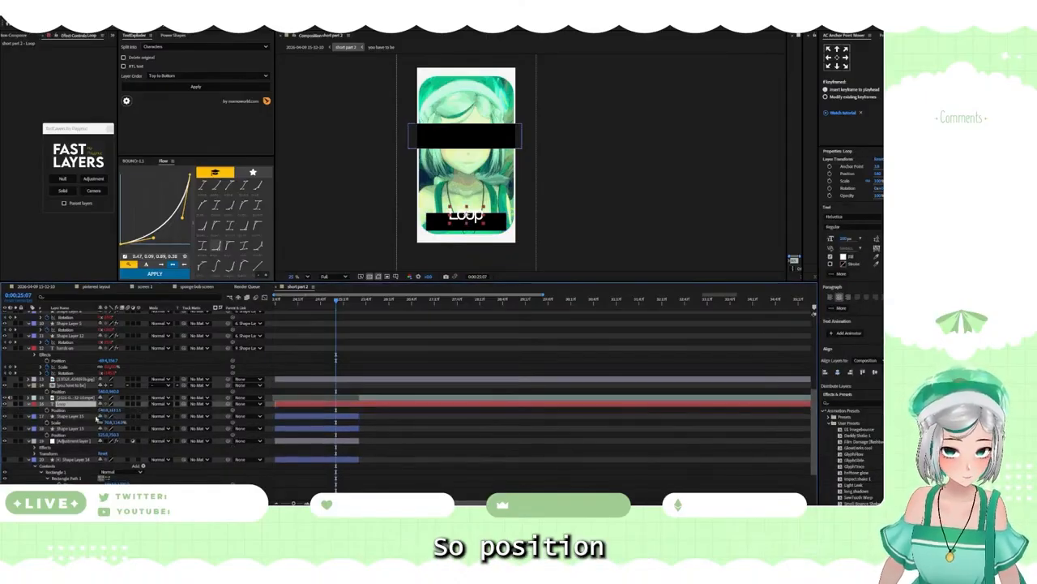
{"action": "left_click_drag", "start_coordinate": [111, 411], "coordinate": [143, 414]}
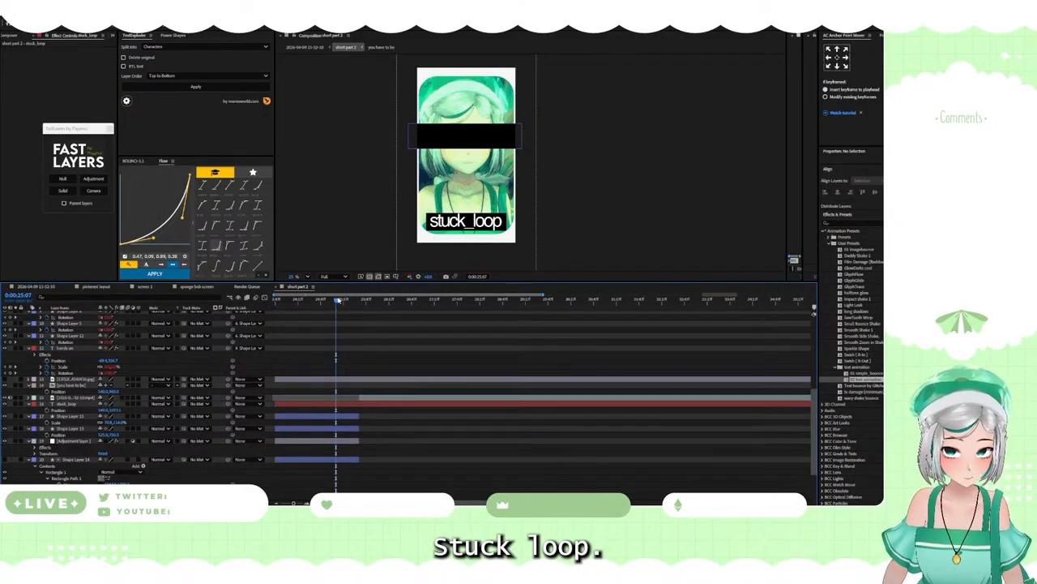
Step: Duplicate the "stuck_loop" text and move the copy up into the middle of the upper black bar
{"action": "left_click_drag", "start_coordinate": [338, 300], "coordinate": [270, 306]}
{"action": "mouse_move", "coordinate": [515, 513]}
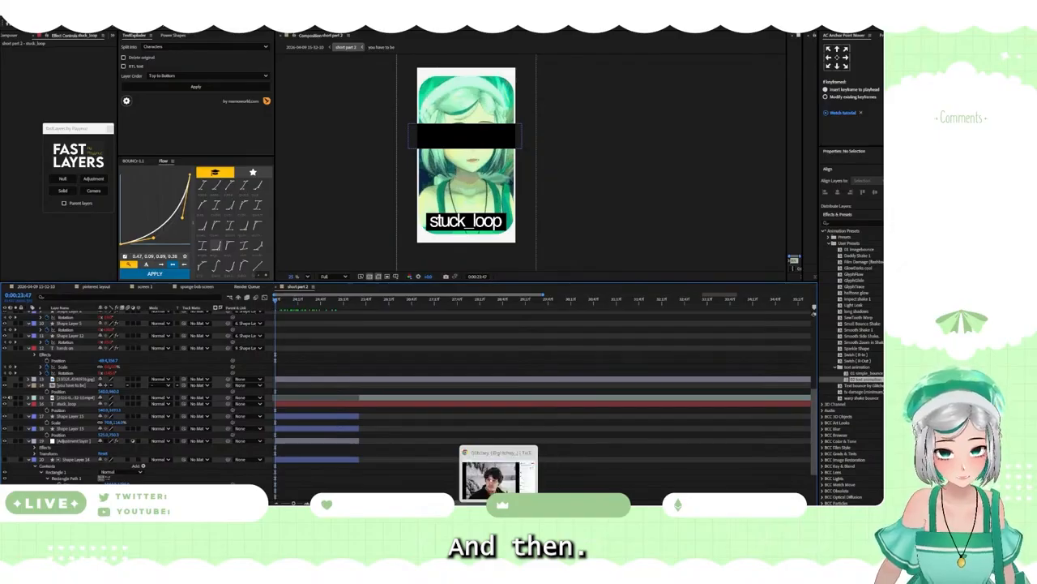
{"action": "left_click", "coordinate": [321, 405]}
{"action": "key", "text": "ctrl+d"}
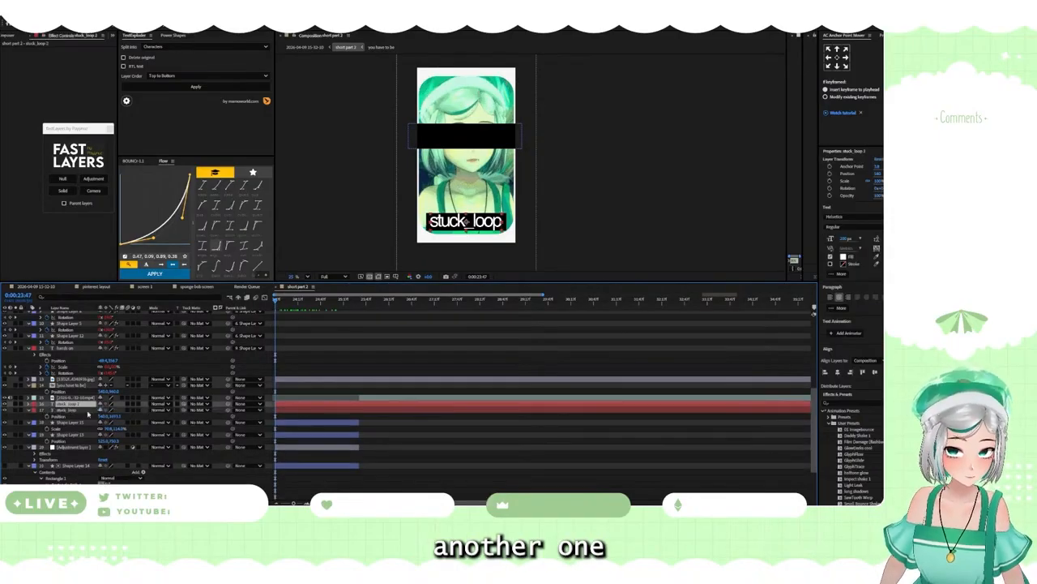
{"action": "key", "text": "p"}
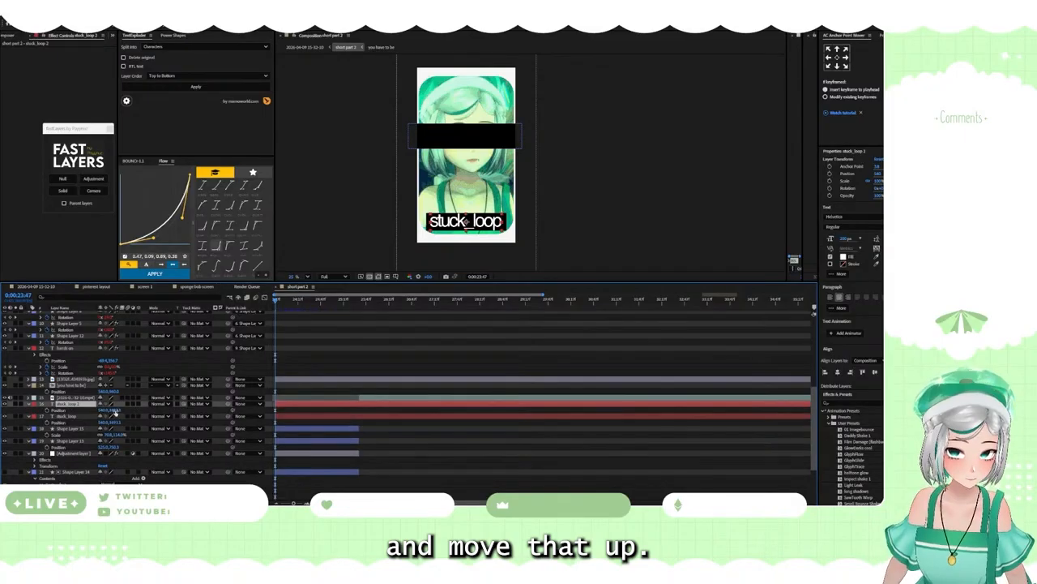
{"action": "left_click_drag", "start_coordinate": [115, 411], "coordinate": [0, 187]}
Step: Switch to the "short 2" board in Milanote and check the wording of the note above the Trainspotting poster
{"action": "mouse_move", "coordinate": [515, 509]}
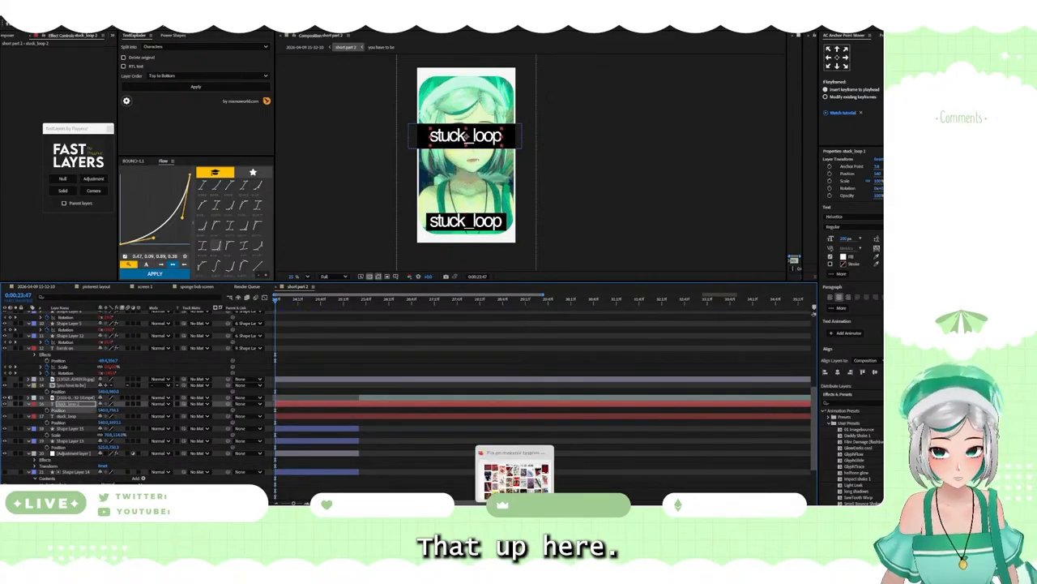
{"action": "left_click", "coordinate": [547, 509]}
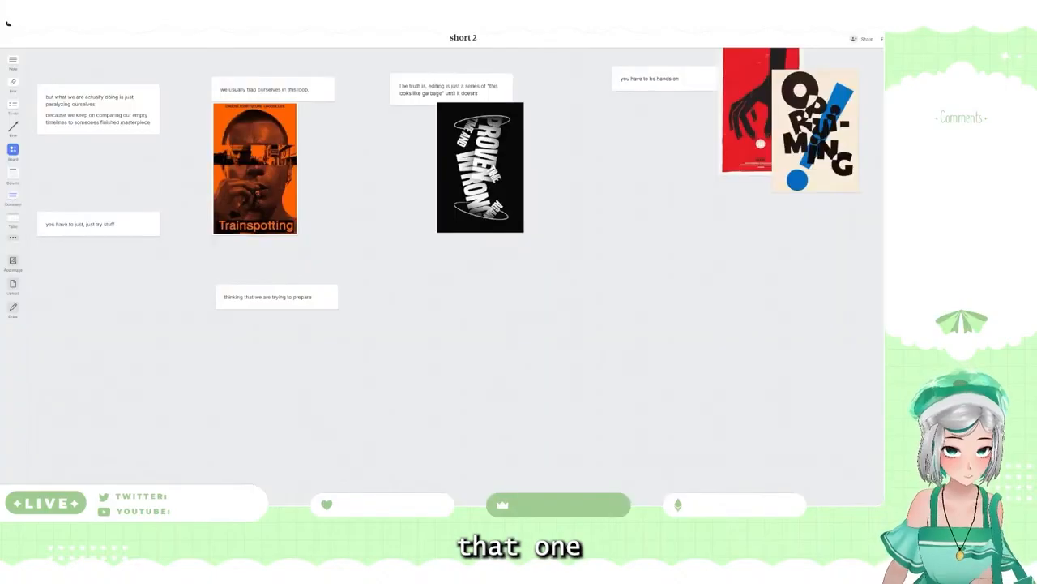
{"action": "left_click", "coordinate": [259, 93]}
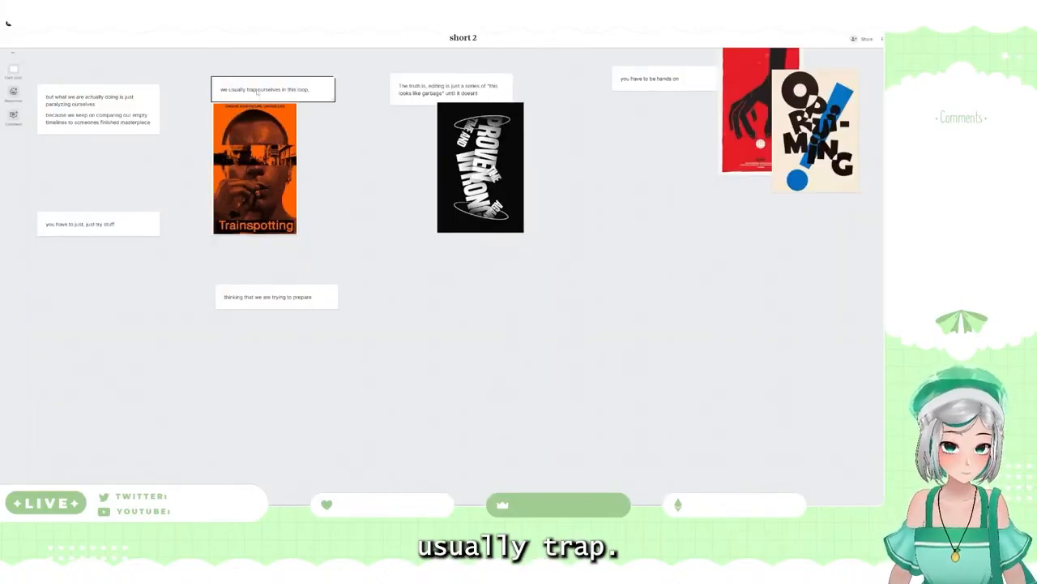
{"action": "double_click", "coordinate": [253, 90]}
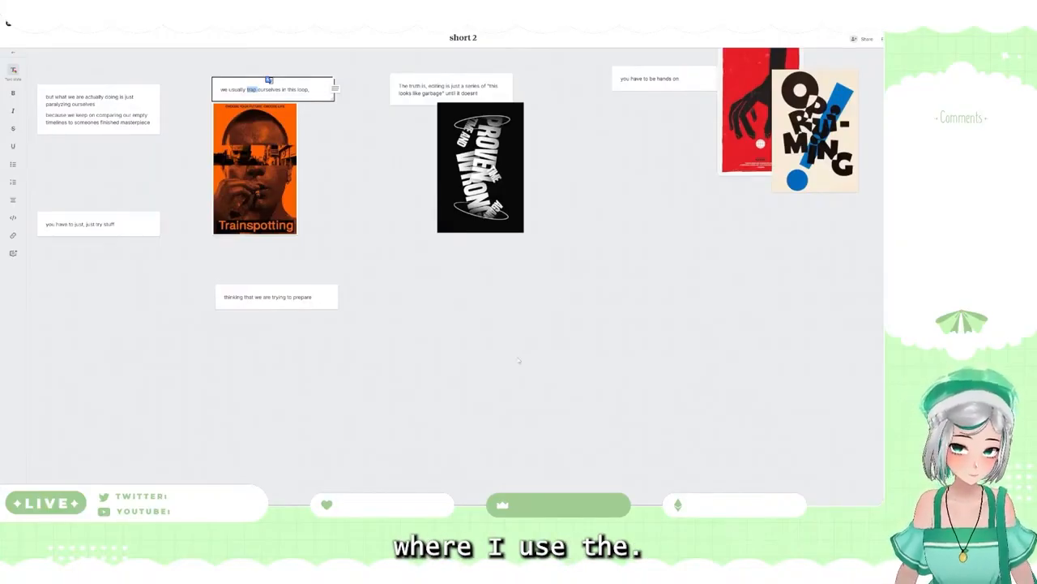
{"action": "mouse_move", "coordinate": [594, 513]}
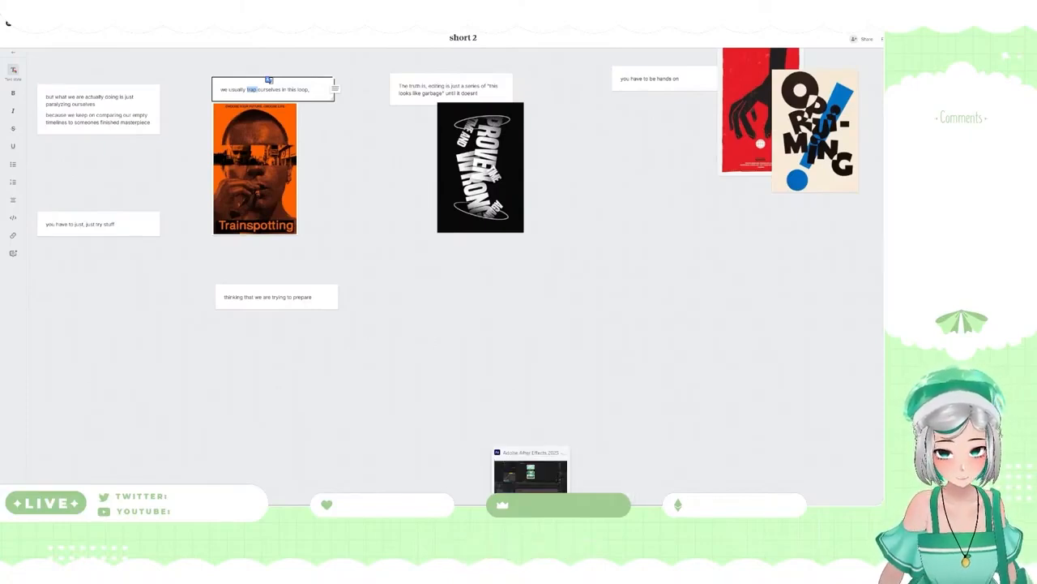
Step: Return to After Effects and set the roundness of the footage frame's rectangle path in Shape Layer 14 to 0
{"action": "left_click", "coordinate": [531, 513]}
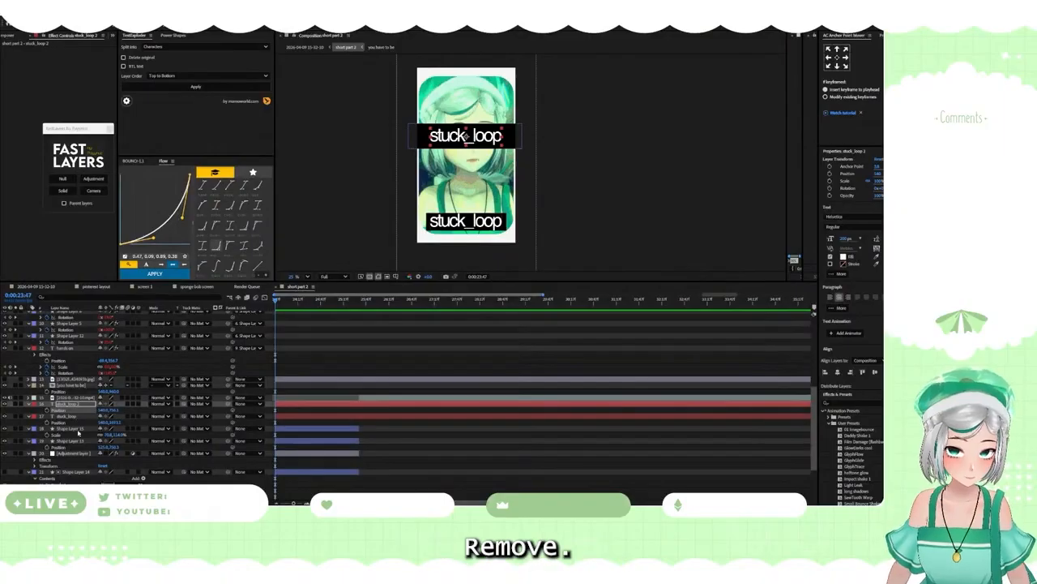
{"action": "left_click", "coordinate": [72, 442]}
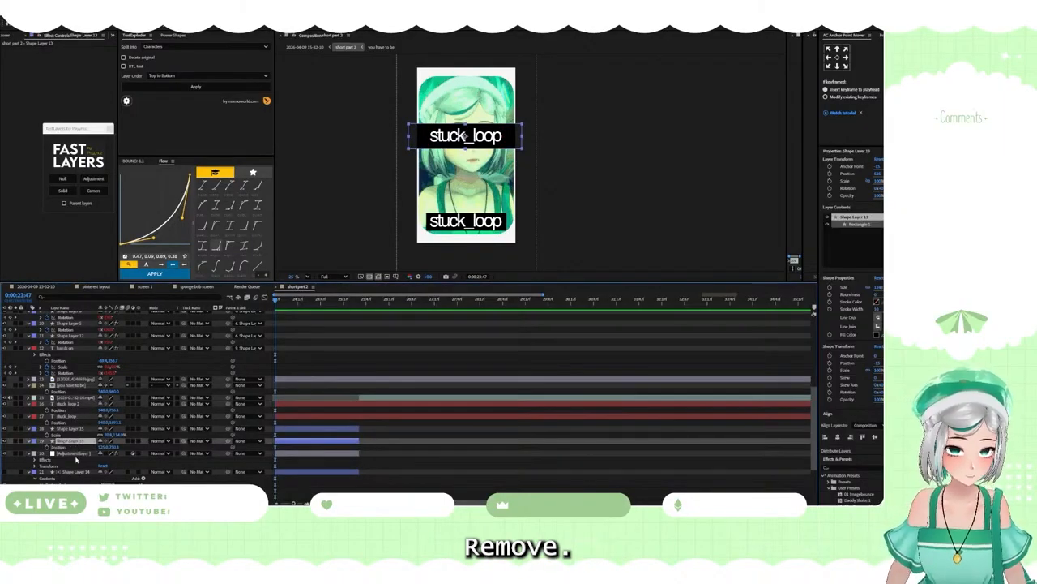
{"action": "left_click", "coordinate": [74, 472]}
{"action": "scroll", "coordinate": [93, 454], "scroll_direction": "down", "scroll_amount": 2}
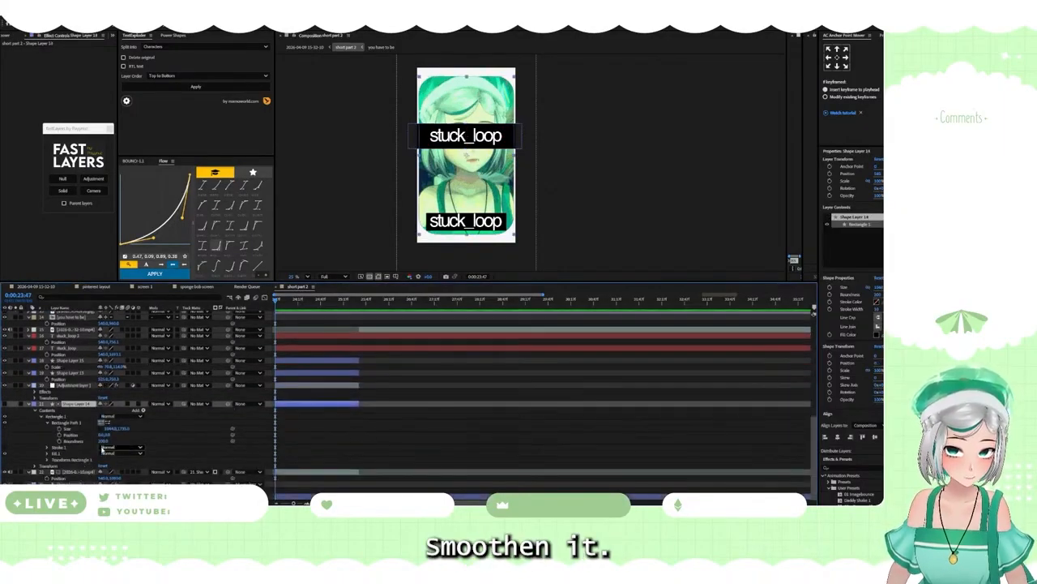
{"action": "left_click_drag", "start_coordinate": [102, 442], "coordinate": [42, 442]}
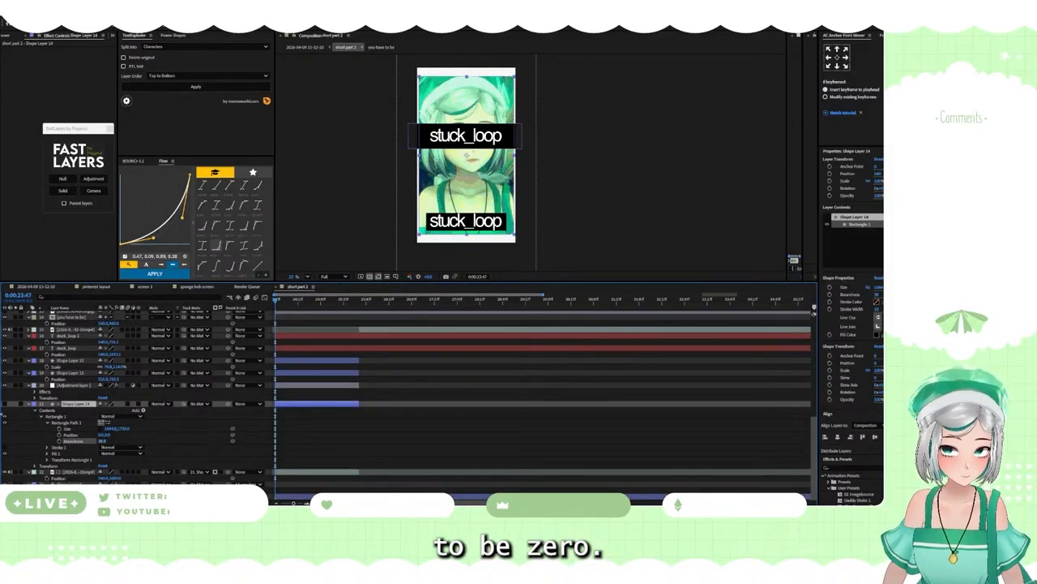
{"action": "left_click", "coordinate": [83, 440]}
{"action": "left_click", "coordinate": [103, 440]}
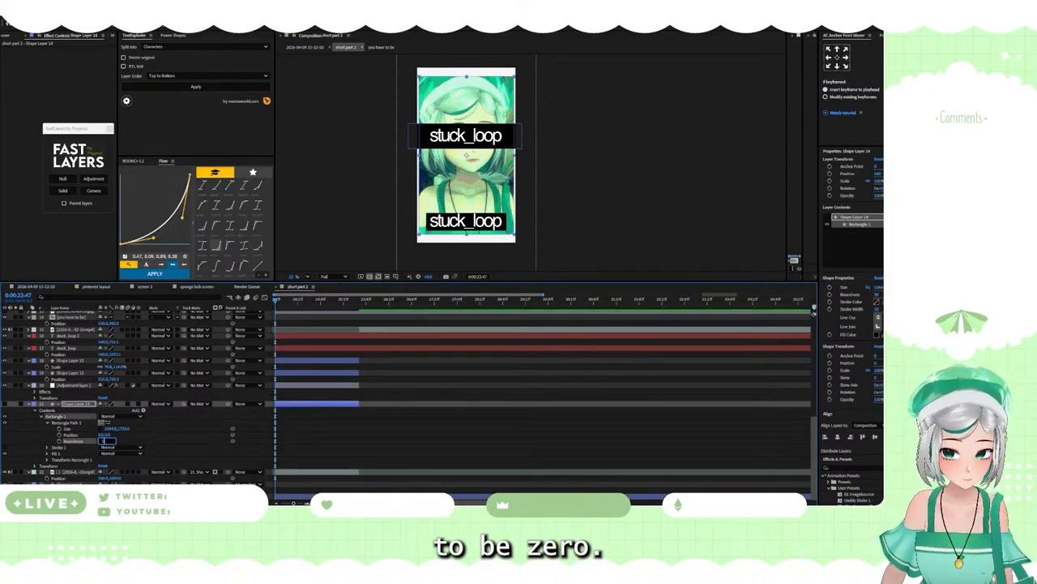
{"action": "type", "text": "0"}
{"action": "key", "text": "Return"}
{"action": "left_click", "coordinate": [166, 432]}
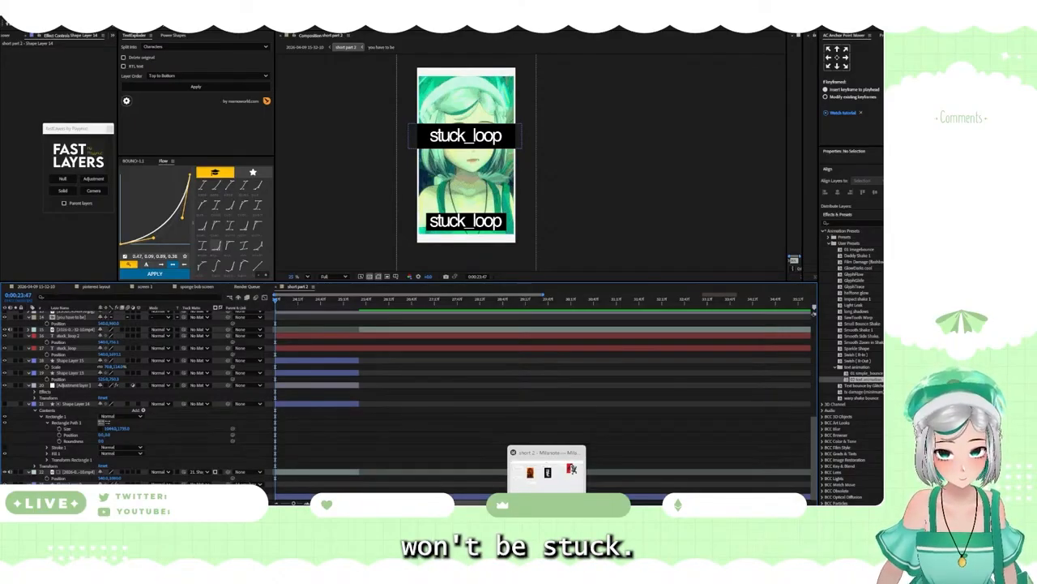
Step: Switch to the Milanote board and copy the whole line "we usually trap ourselves in this loop," from its note
{"action": "left_click", "coordinate": [547, 504]}
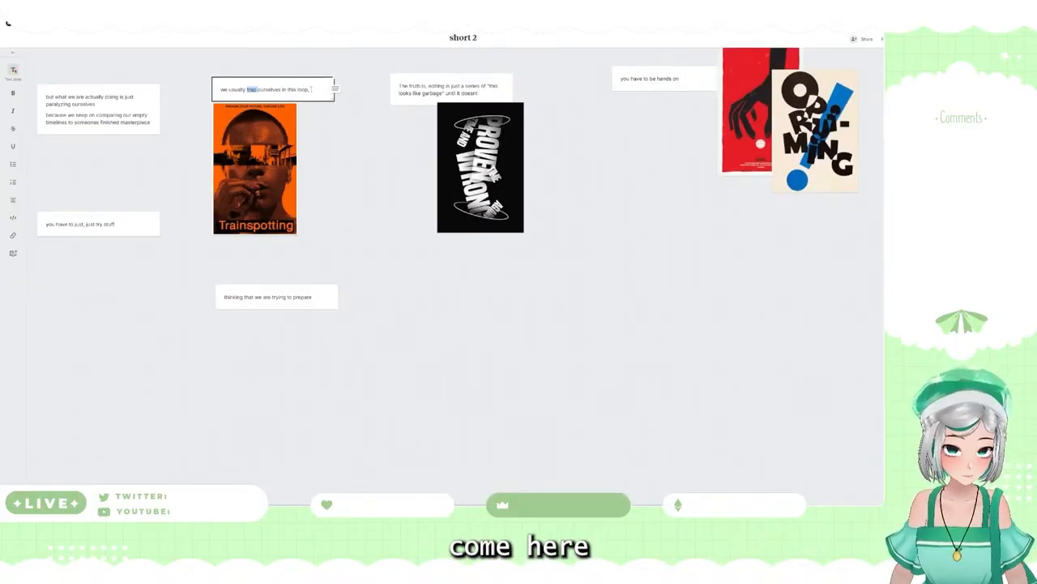
{"action": "left_click_drag", "start_coordinate": [310, 90], "coordinate": [209, 92]}
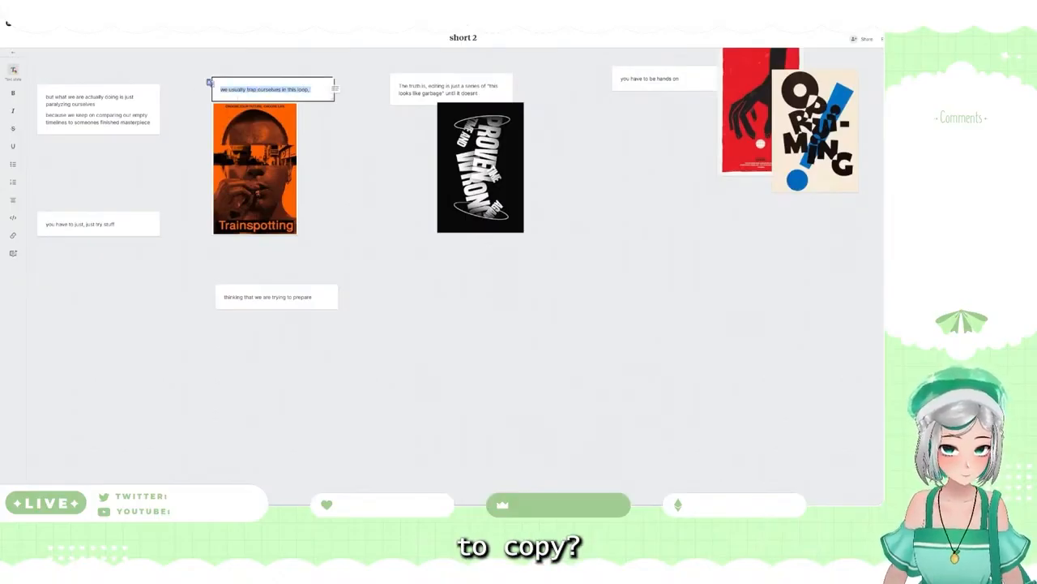
{"action": "right_click", "coordinate": [241, 90]}
{"action": "left_click", "coordinate": [265, 136]}
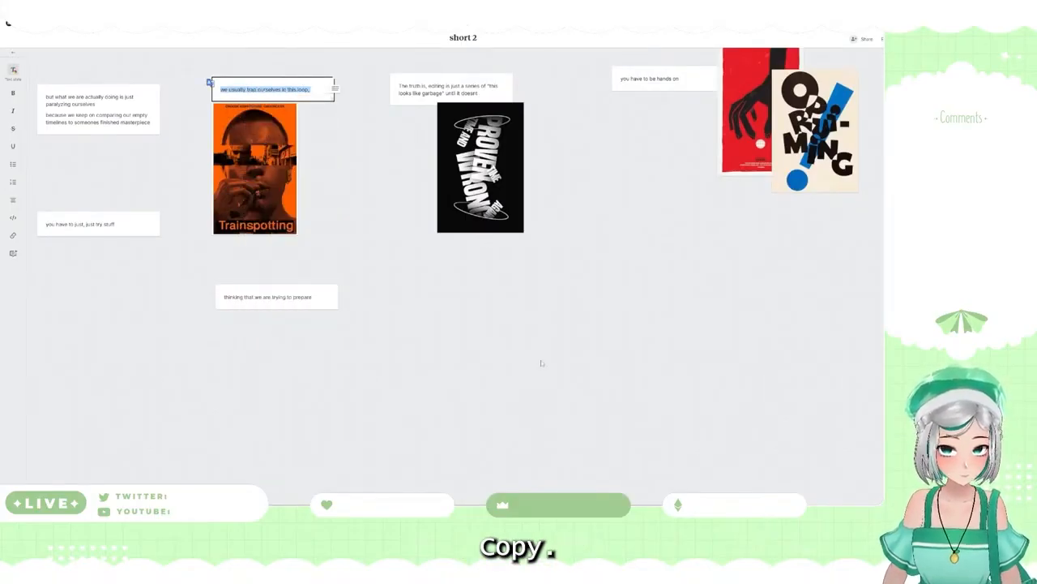
Step: Back in After Effects, paste the copied line in front of "stuck_loop" in the upper bar's text
{"action": "left_click", "coordinate": [529, 499]}
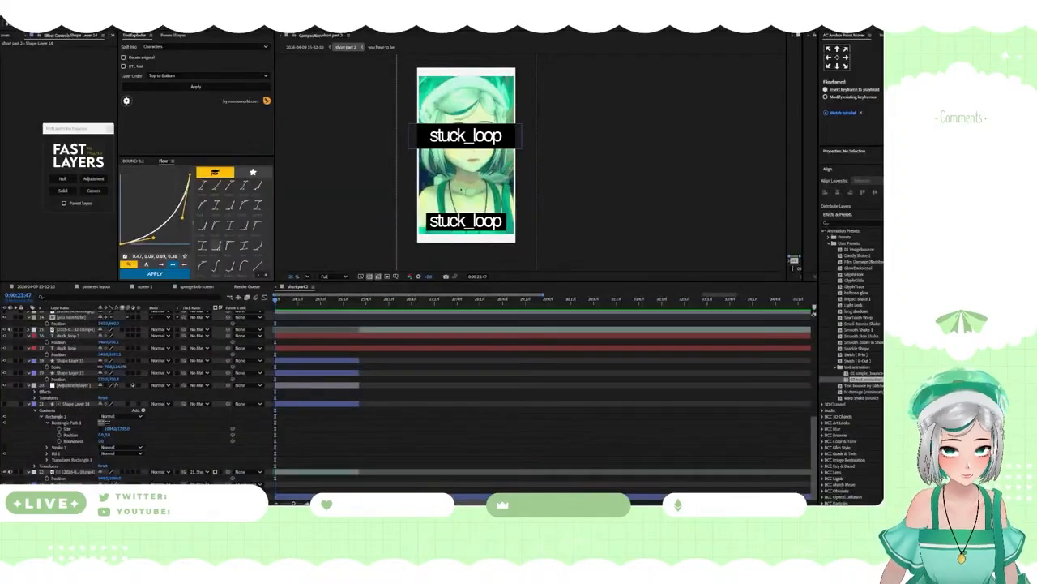
{"action": "left_click", "coordinate": [460, 138]}
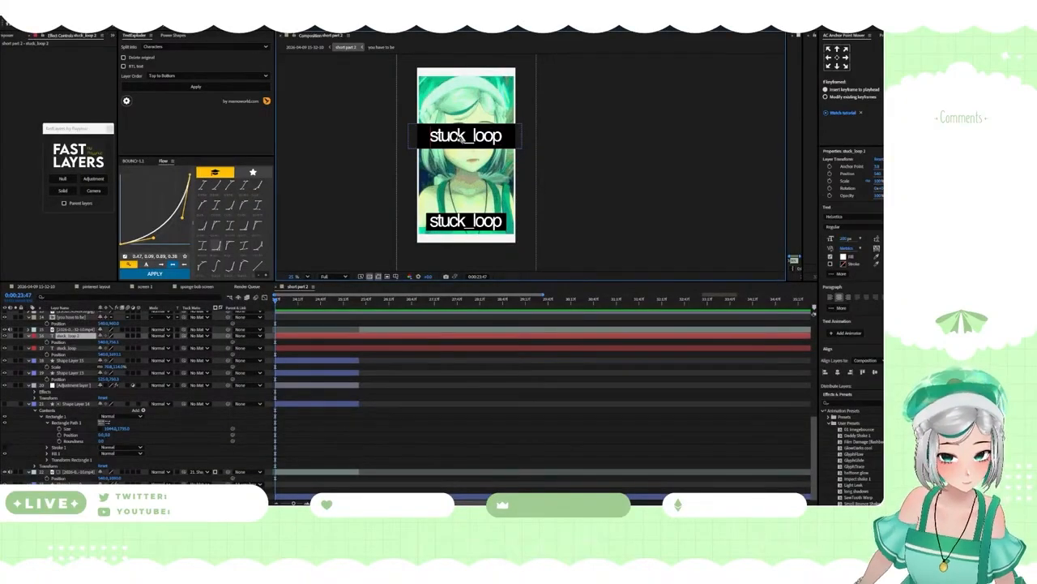
{"action": "key", "text": "ctrl+v"}
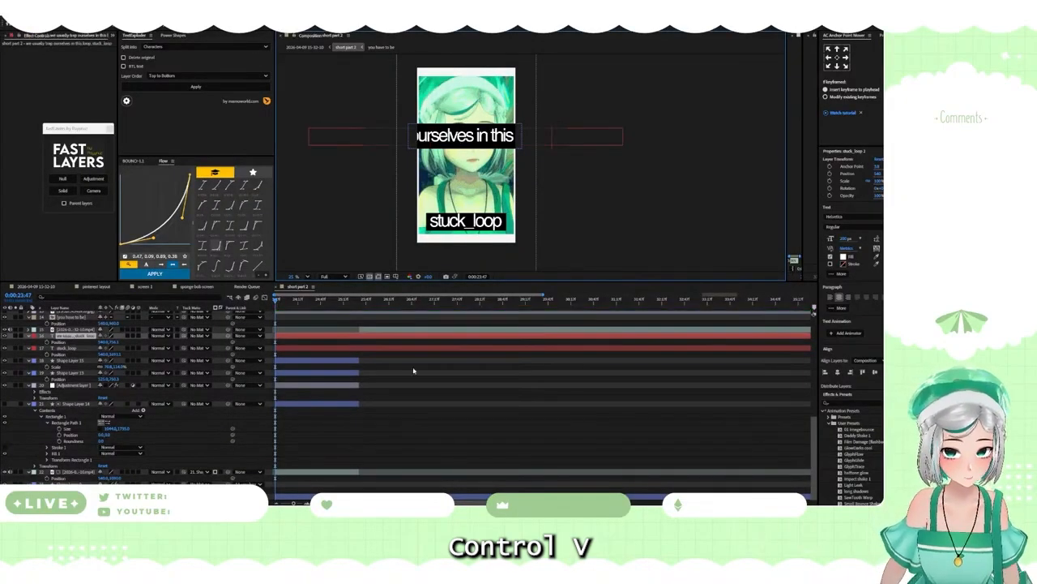
{"action": "left_click", "coordinate": [413, 371]}
{"action": "left_click", "coordinate": [363, 334]}
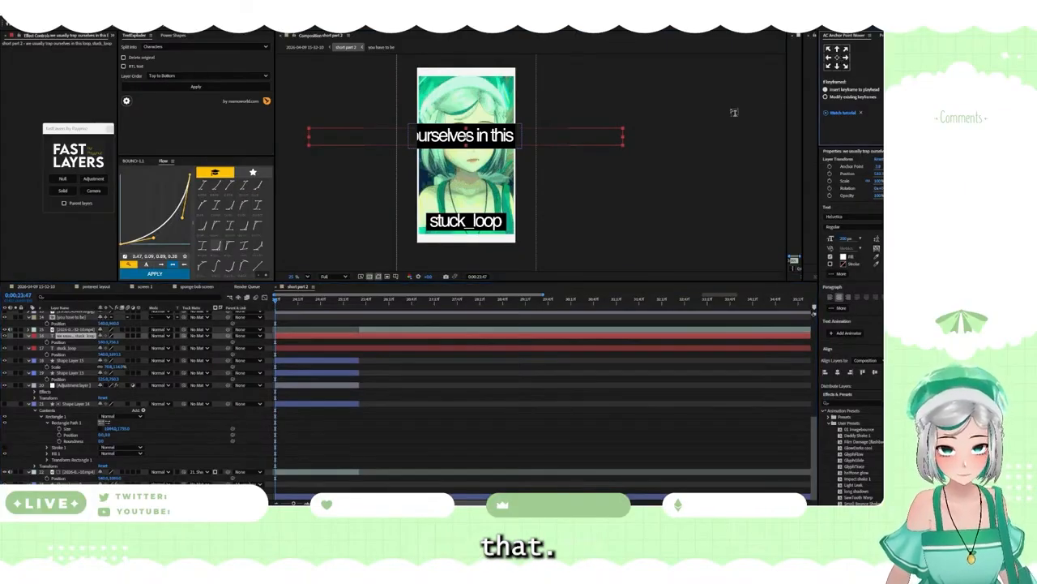
Step: Shift the upper text horizontally so "we usually trap" fills the bar, and keyframe its position at 0:00:23:47
{"action": "key", "text": "p"}
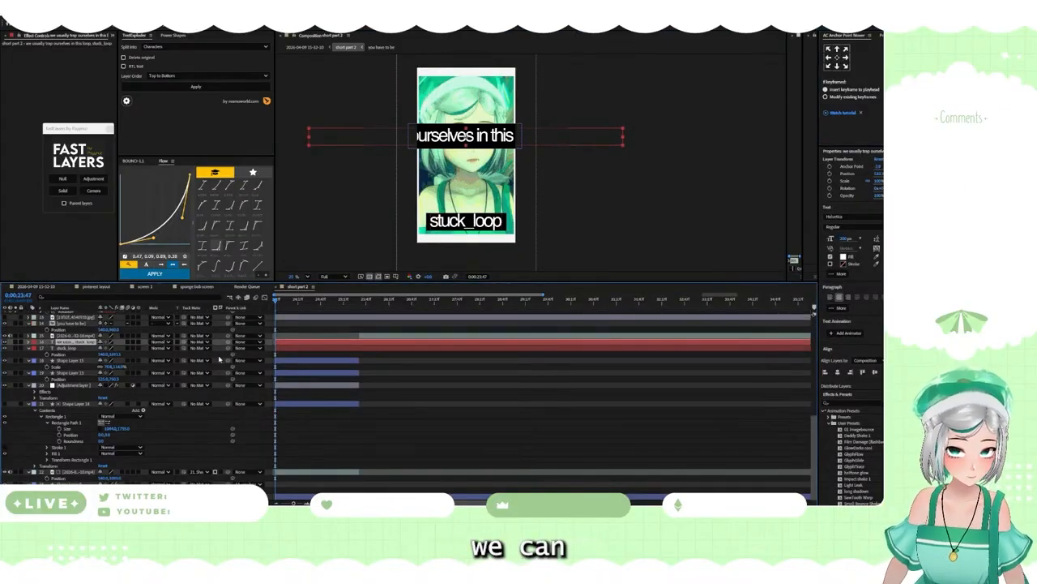
{"action": "key", "text": "p"}
{"action": "left_click_drag", "start_coordinate": [104, 351], "coordinate": [554, 364]}
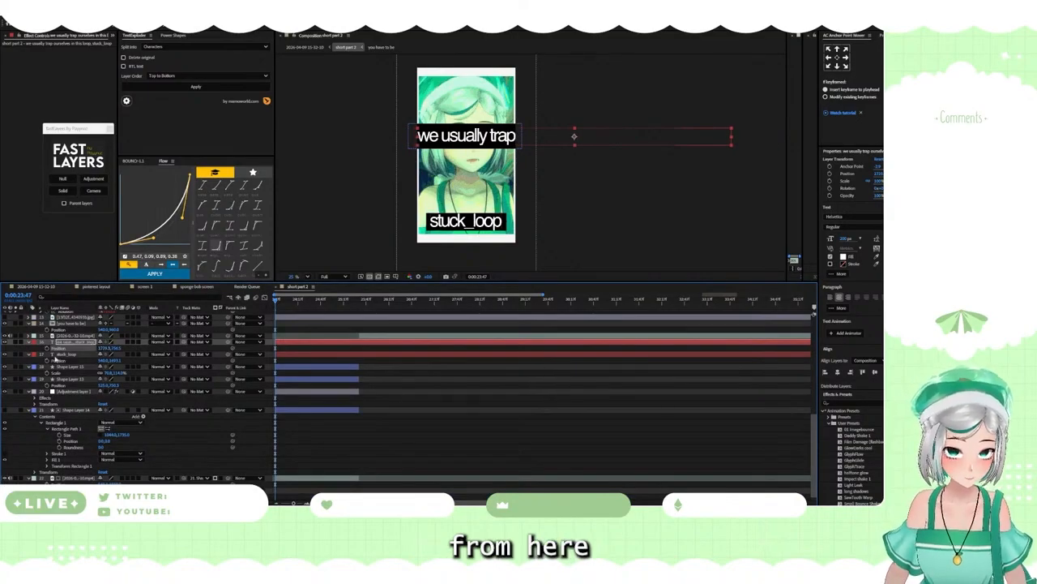
Step: At 0:00:25:05, keyframe the upper text's horizontal position so the line scrolls leftward until its last words cross the bar
{"action": "left_click", "coordinate": [334, 301]}
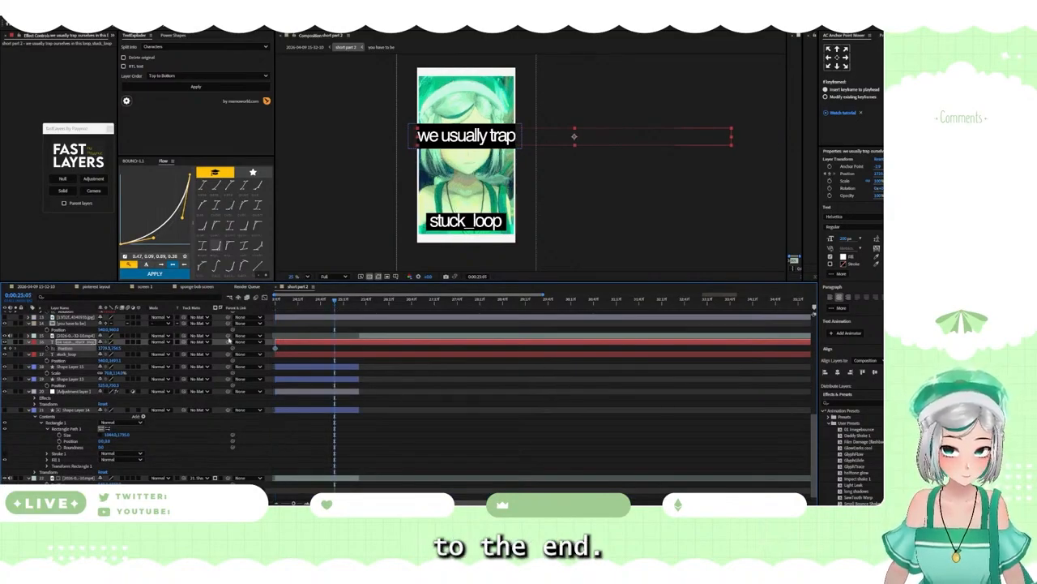
{"action": "left_click_drag", "start_coordinate": [103, 349], "coordinate": [80, 242]}
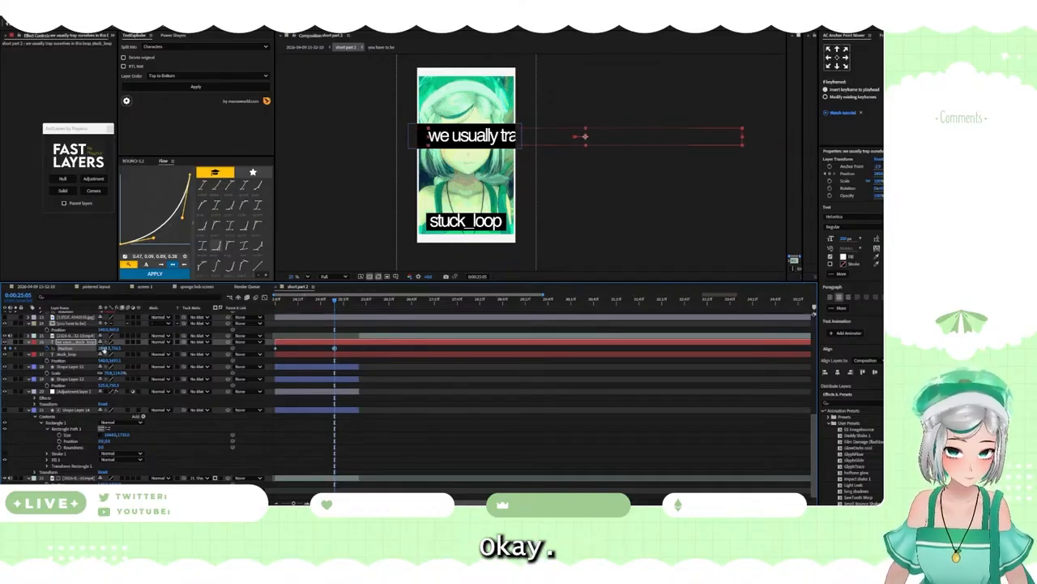
{"action": "left_click_drag", "start_coordinate": [42, 331], "coordinate": [258, 270]}
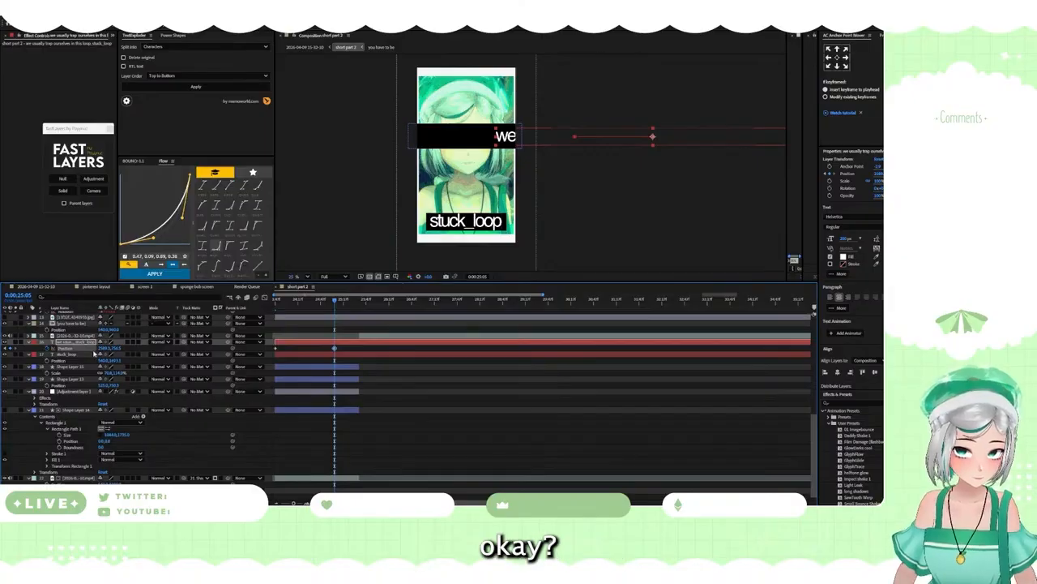
{"action": "left_click_drag", "start_coordinate": [105, 349], "coordinate": [107, 286]}
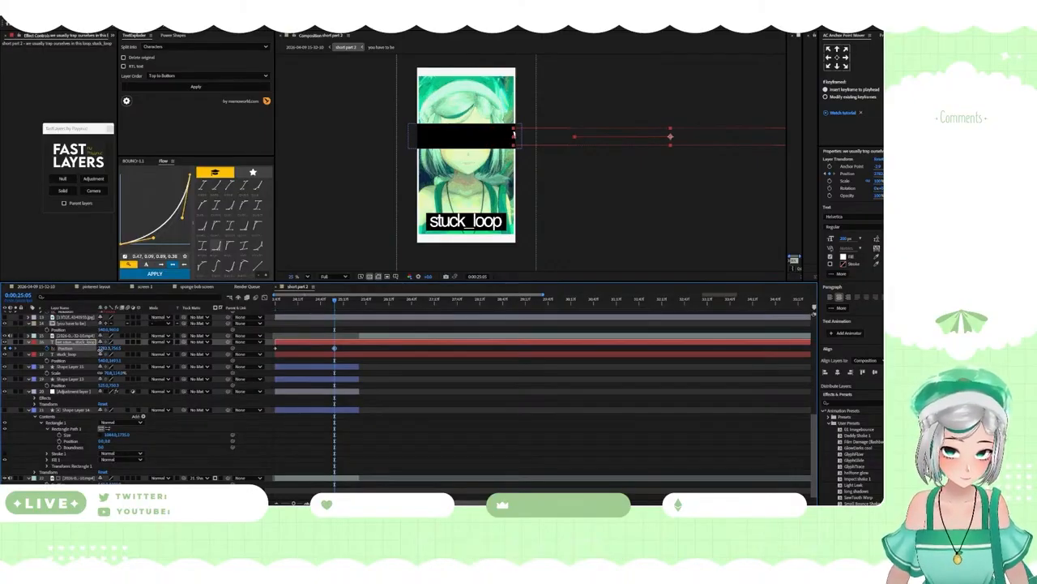
{"action": "left_click_drag", "start_coordinate": [100, 350], "coordinate": [77, 350]}
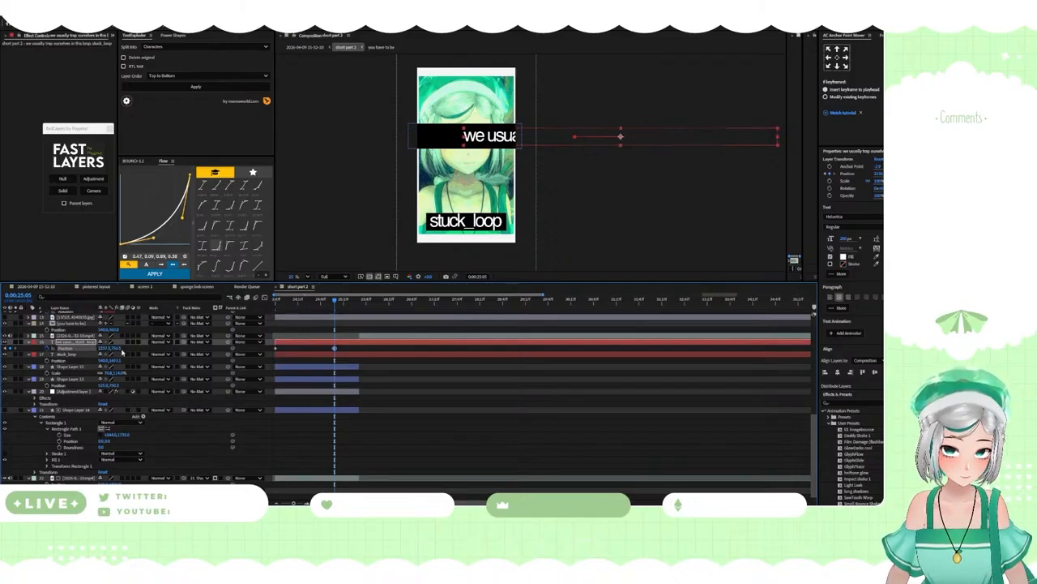
{"action": "left_click", "coordinate": [105, 350]}
{"action": "type", "text": "0"}
{"action": "key", "text": "Return"}
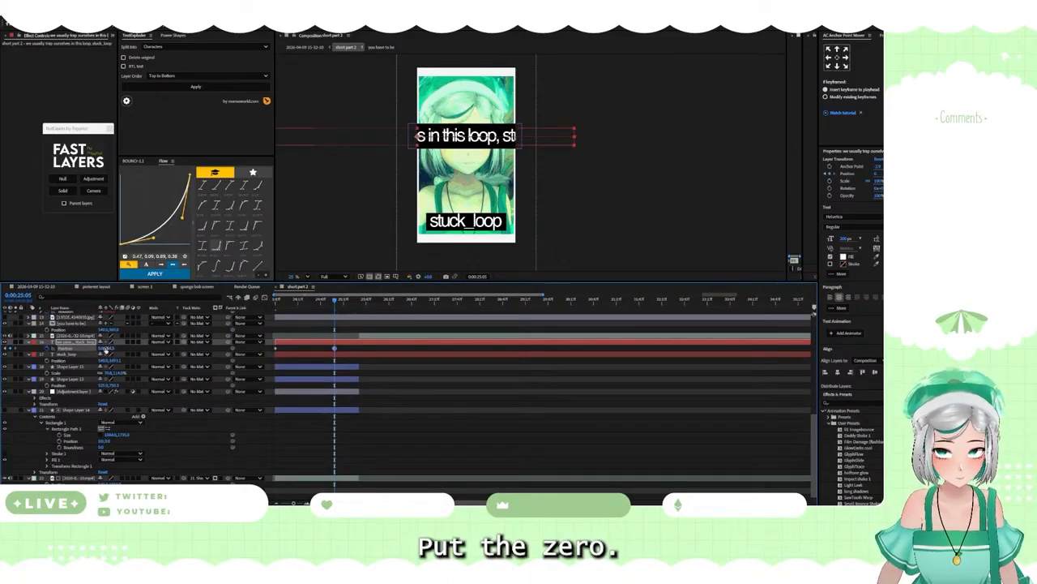
{"action": "left_click_drag", "start_coordinate": [101, 350], "coordinate": [21, 337]}
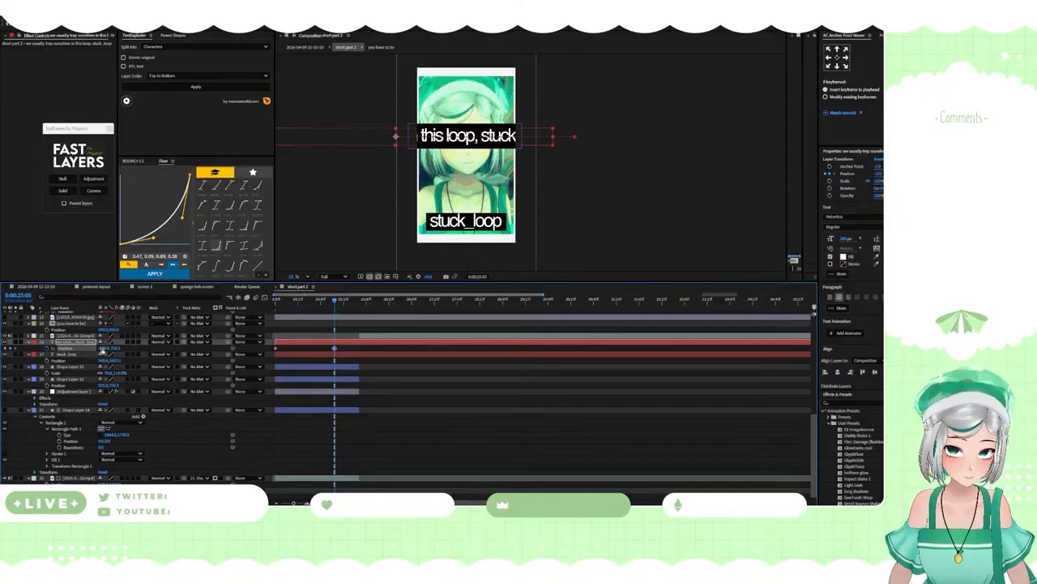
{"action": "left_click_drag", "start_coordinate": [103, 351], "coordinate": [24, 354]}
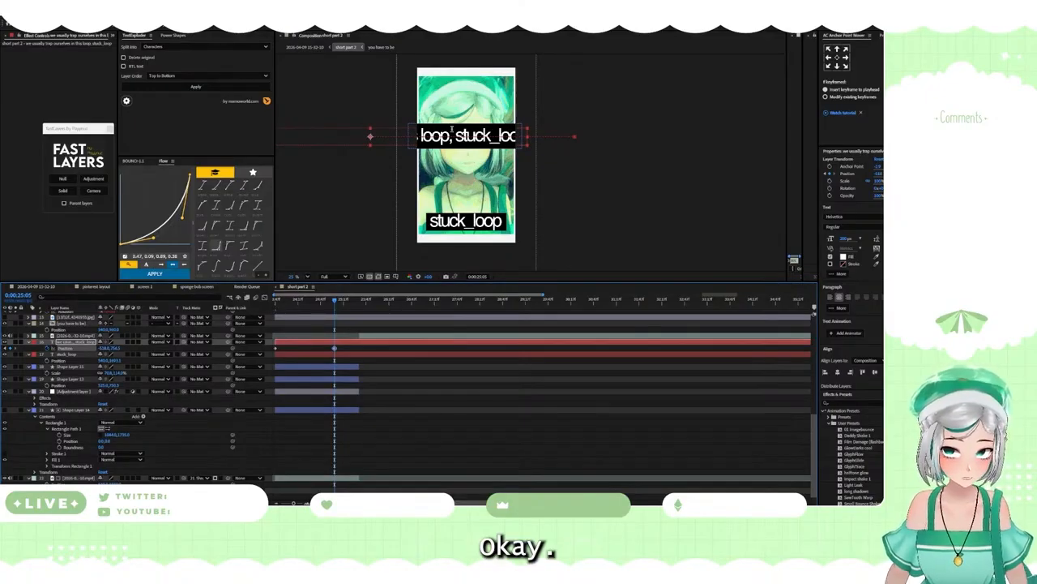
Step: Delete ", stuck_loop" from the upper text and readjust its end position so "loop" finishes at the bar's right edge
{"action": "left_click_drag", "start_coordinate": [450, 137], "coordinate": [599, 141]}
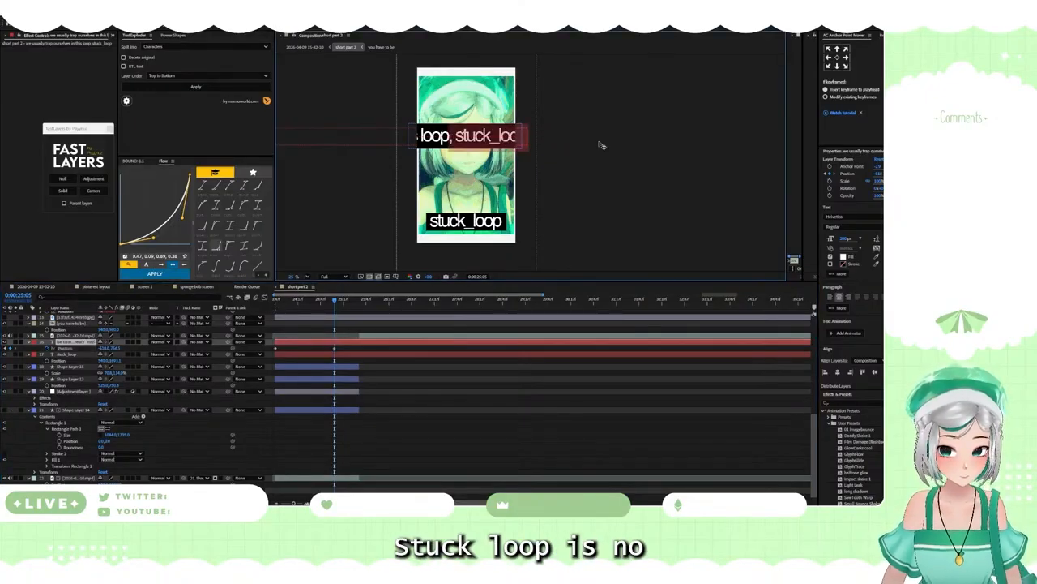
{"action": "key", "text": "BackSpace"}
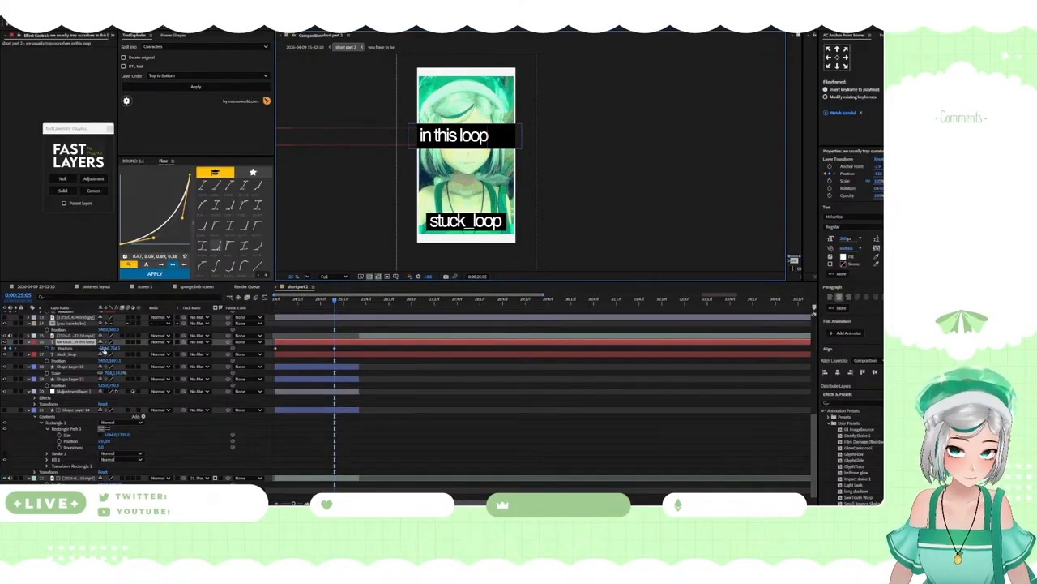
{"action": "left_click_drag", "start_coordinate": [104, 349], "coordinate": [218, 338]}
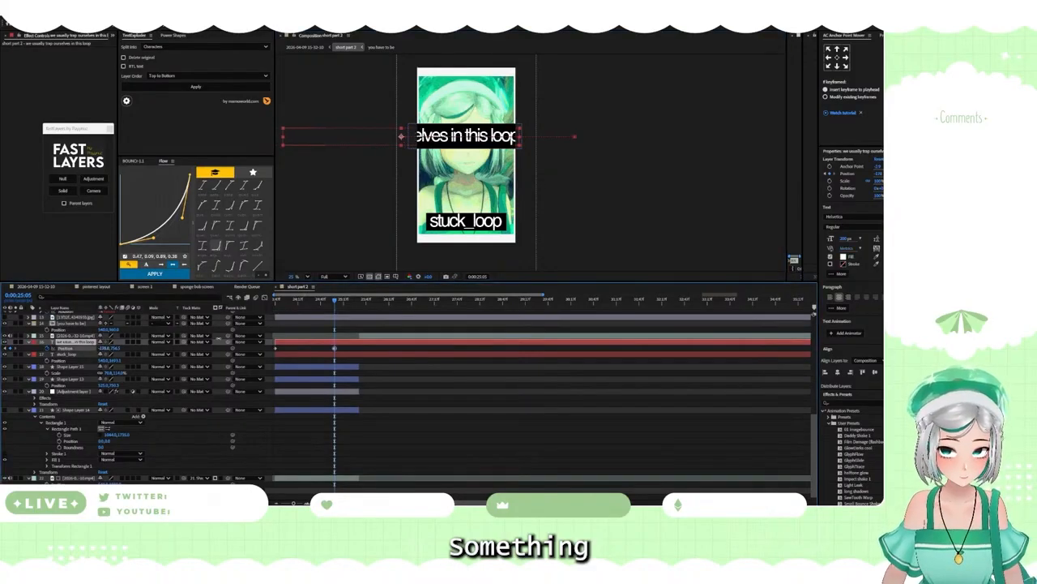
Step: Move the upper text's second position keyframe later, to where the black bar layers end
{"action": "left_click", "coordinate": [461, 373]}
{"action": "left_click_drag", "start_coordinate": [337, 352], "coordinate": [360, 350]}
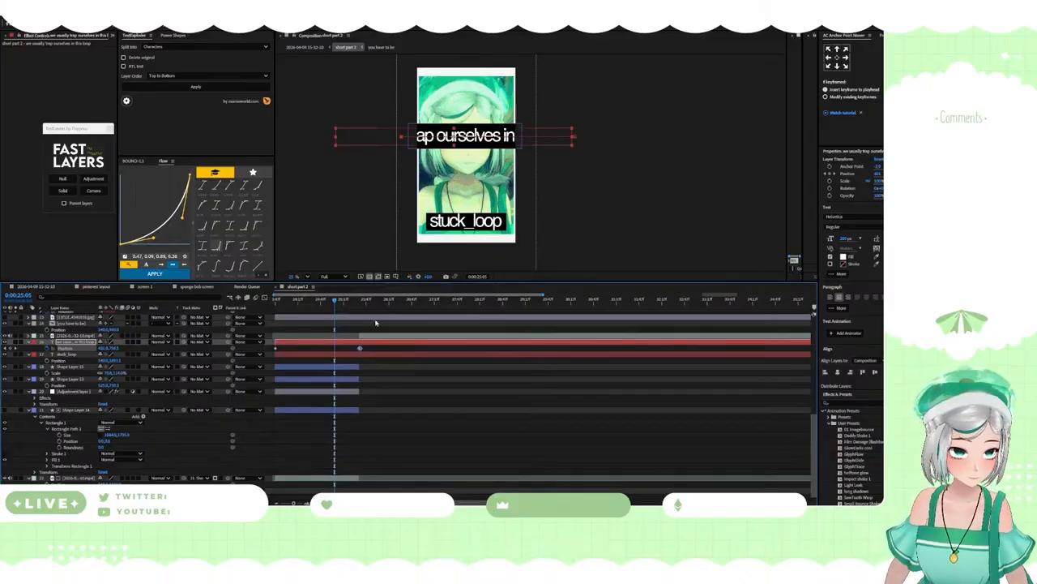
Step: Align the upper text's end position keyframe precisely with the frame where the black bar layers end
{"action": "left_click", "coordinate": [362, 300]}
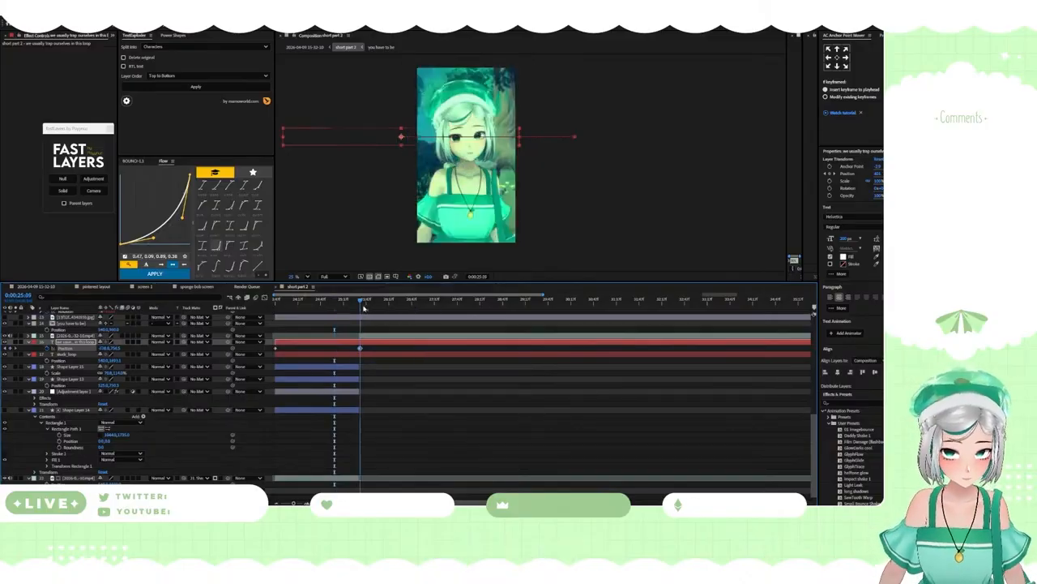
{"action": "scroll", "coordinate": [364, 347], "scroll_direction": "up", "scroll_amount": 2}
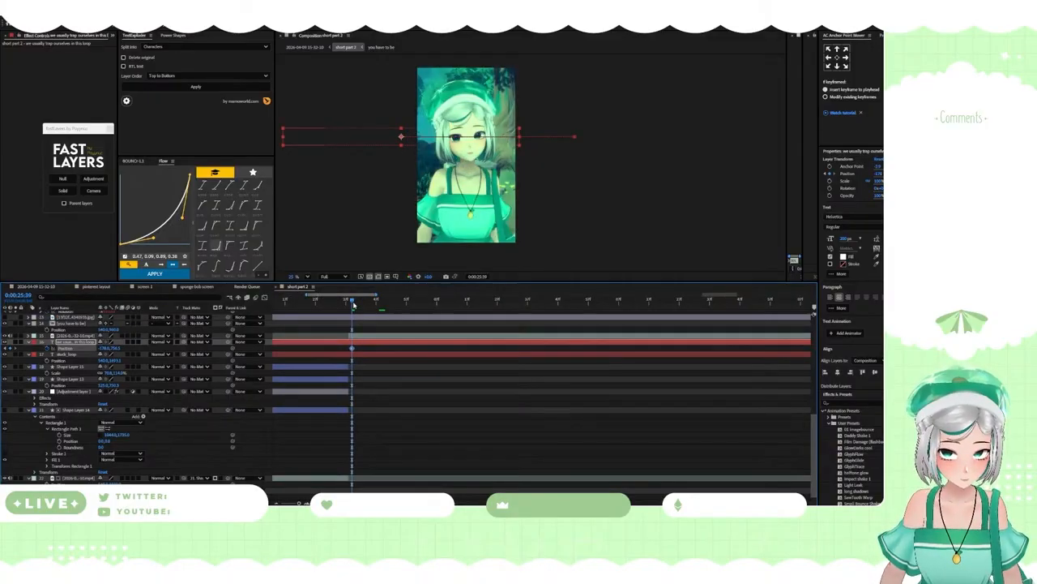
{"action": "left_click_drag", "start_coordinate": [354, 304], "coordinate": [349, 303]}
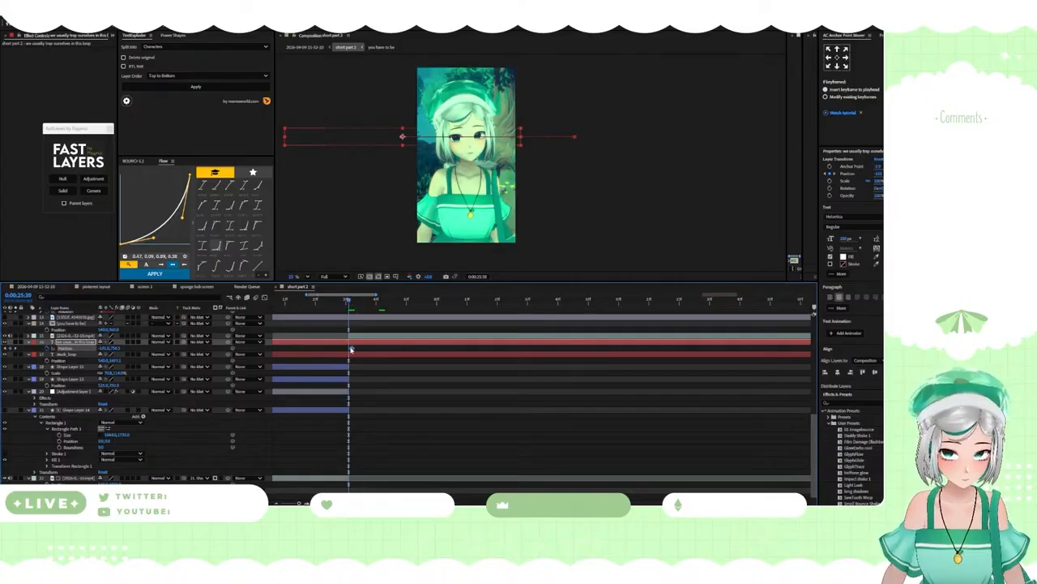
{"action": "left_click_drag", "start_coordinate": [351, 349], "coordinate": [349, 348]}
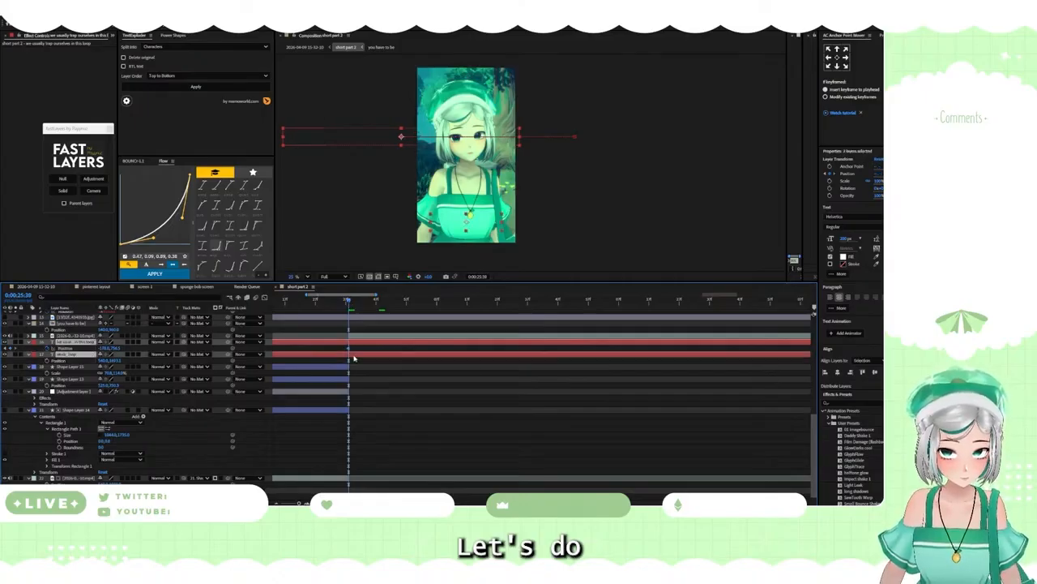
Step: Split the upper text and "stuck_loop" layers where the black bars end and delete the parts after the cut
{"action": "key", "text": "ctrl+shift+d"}
{"action": "key", "text": "Delete"}
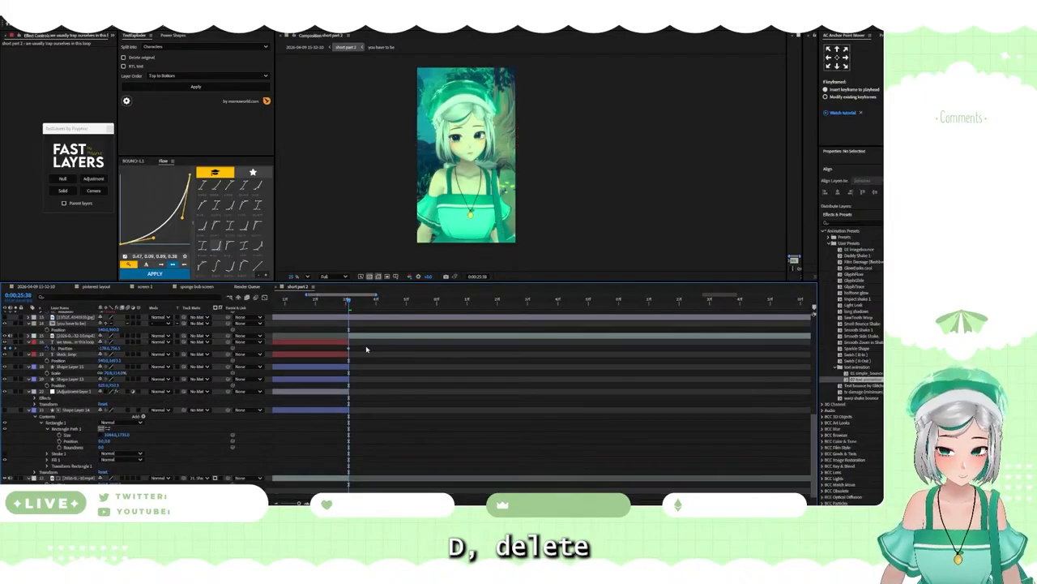
{"action": "scroll", "coordinate": [374, 350], "scroll_direction": "down", "scroll_amount": 4}
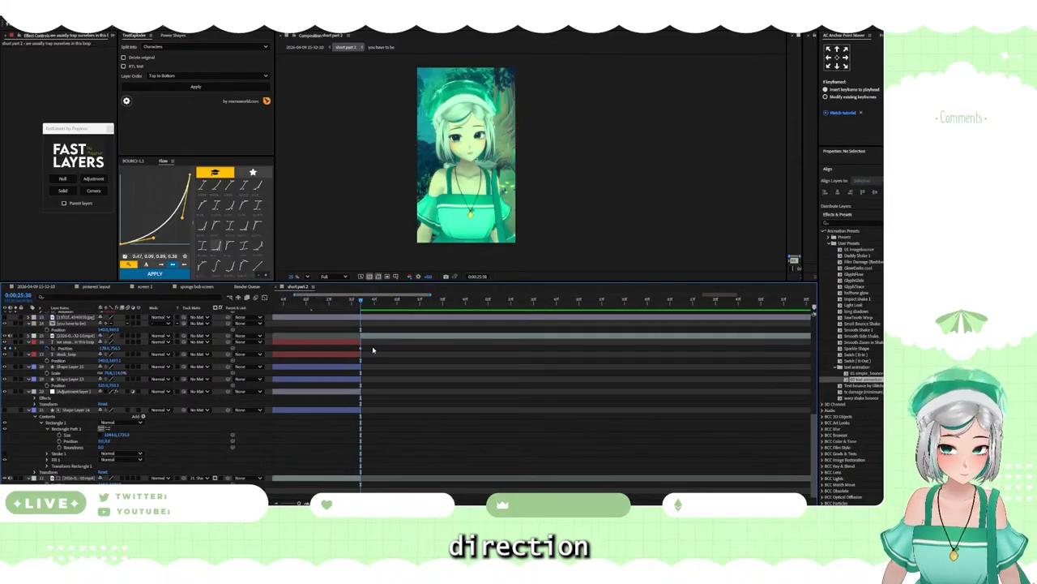
Step: Shift the upper text's start position at 0:00:23:47 so "we usually trap" fills the bar, and preview the scroll
{"action": "key", "text": "space"}
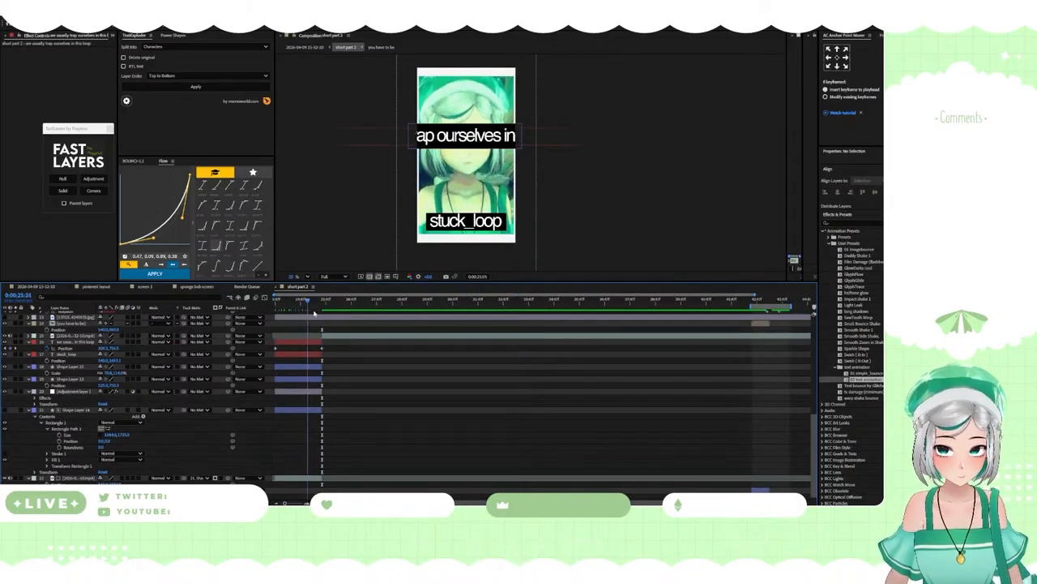
{"action": "left_click", "coordinate": [277, 349]}
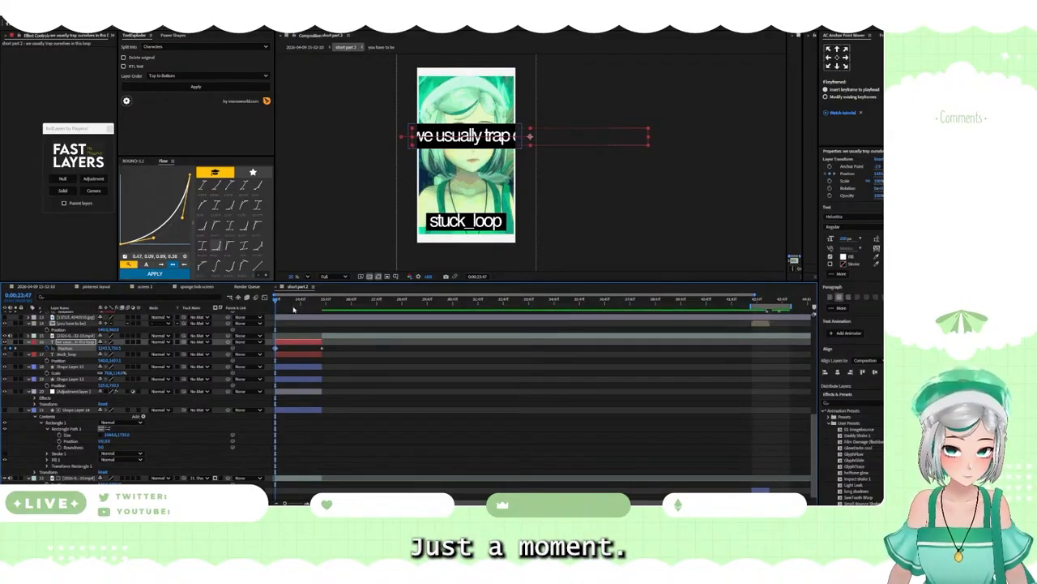
{"action": "left_click_drag", "start_coordinate": [294, 303], "coordinate": [272, 304]}
{"action": "key", "text": "space"}
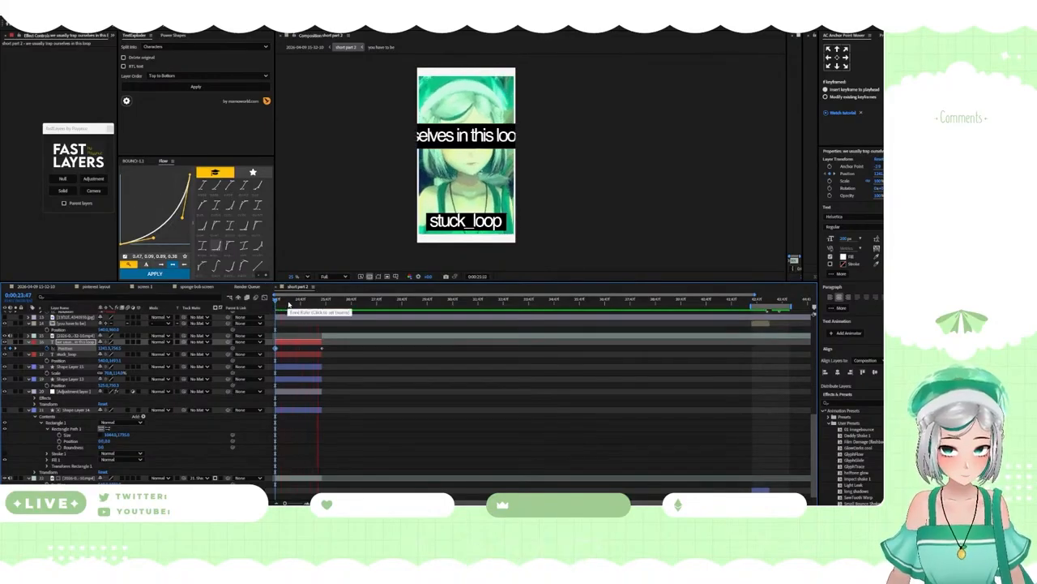
{"action": "mouse_move", "coordinate": [288, 304]}
{"action": "left_mouse_down"}
{"action": "mouse_move", "coordinate": [305, 310]}
{"action": "mouse_move", "coordinate": [276, 311]}
{"action": "left_mouse_up"}
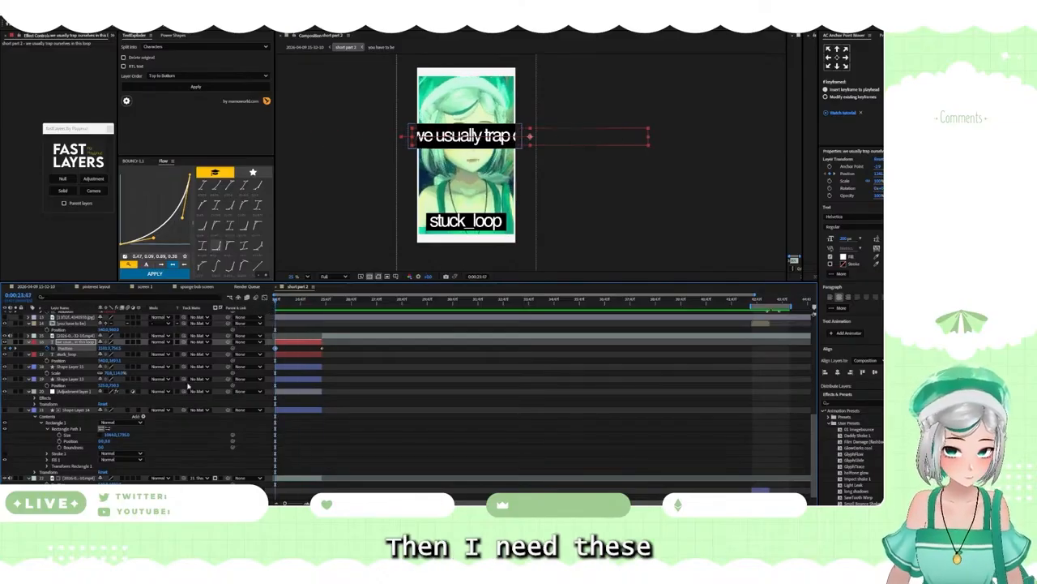
Step: Move both text layers and their two black bar shapes beneath the adjustment layer and check the Posterize and Noise look on them
{"action": "left_click", "coordinate": [71, 380], "text": "shift"}
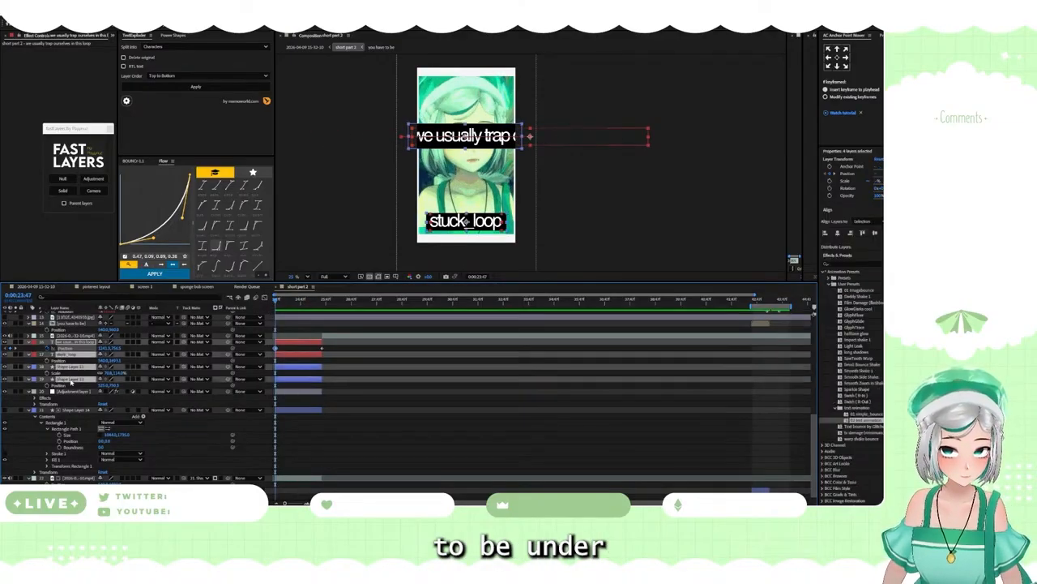
{"action": "left_click_drag", "start_coordinate": [70, 380], "coordinate": [68, 410]}
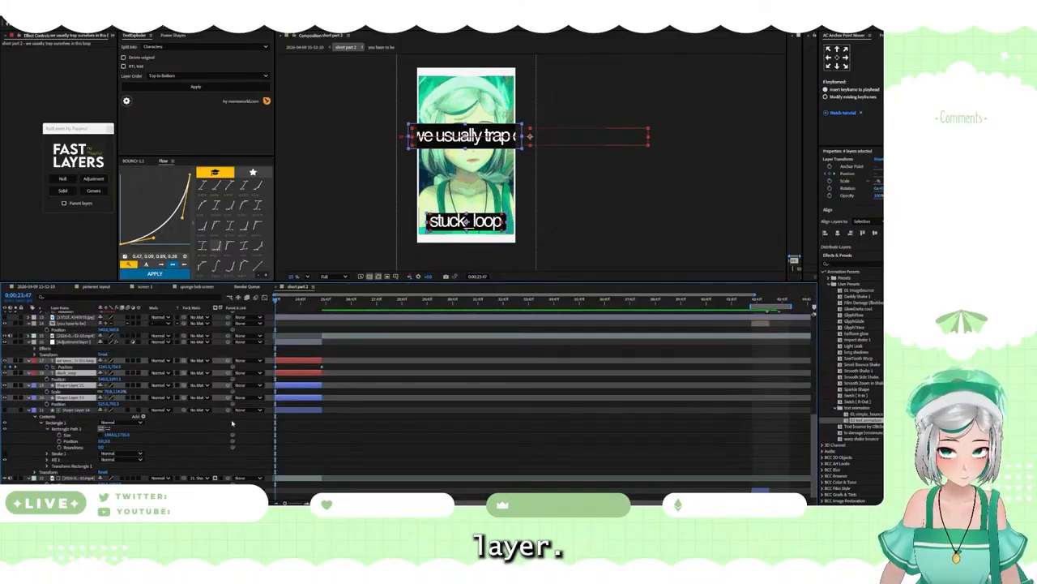
{"action": "left_click", "coordinate": [281, 345]}
{"action": "scroll", "coordinate": [495, 210], "scroll_direction": "up", "scroll_amount": 10}
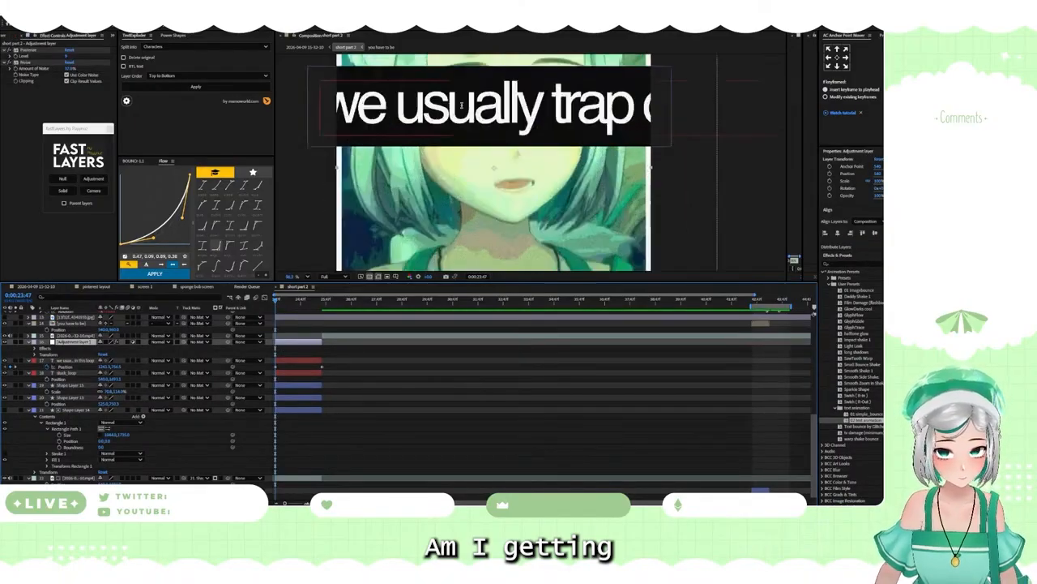
{"action": "scroll", "coordinate": [494, 207], "scroll_direction": "down", "scroll_amount": 10}
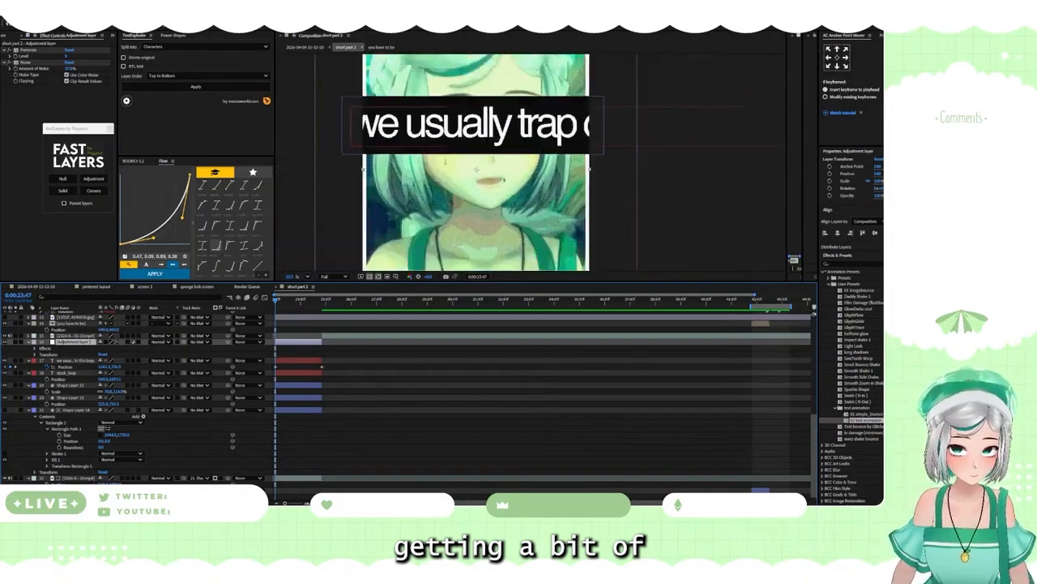
{"action": "scroll", "coordinate": [459, 212], "scroll_direction": "down", "scroll_amount": 3}
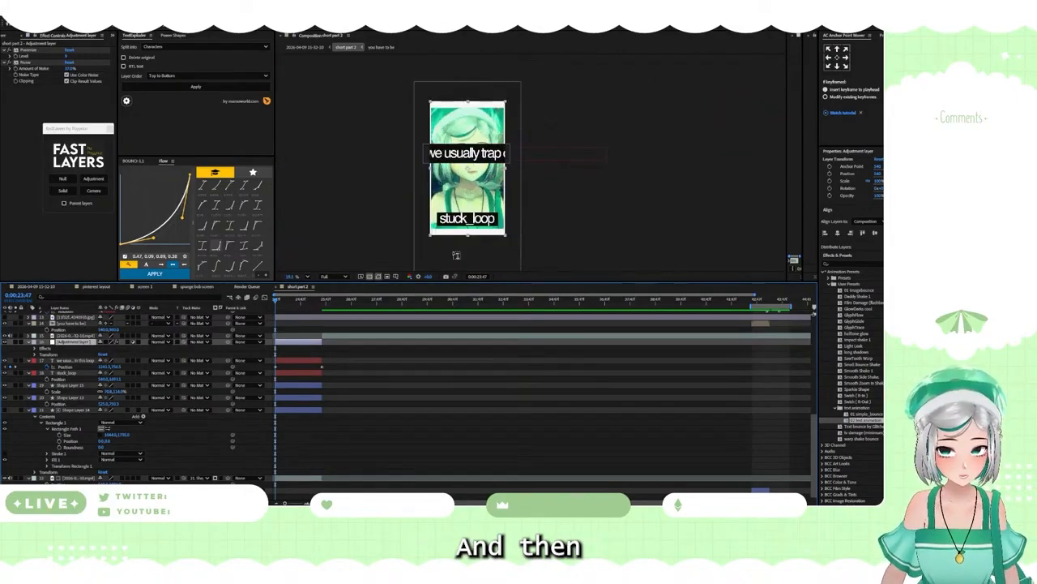
{"action": "scroll", "coordinate": [459, 212], "scroll_direction": "up", "scroll_amount": 4}
{"action": "scroll", "coordinate": [326, 358], "scroll_direction": "down", "scroll_amount": 1}
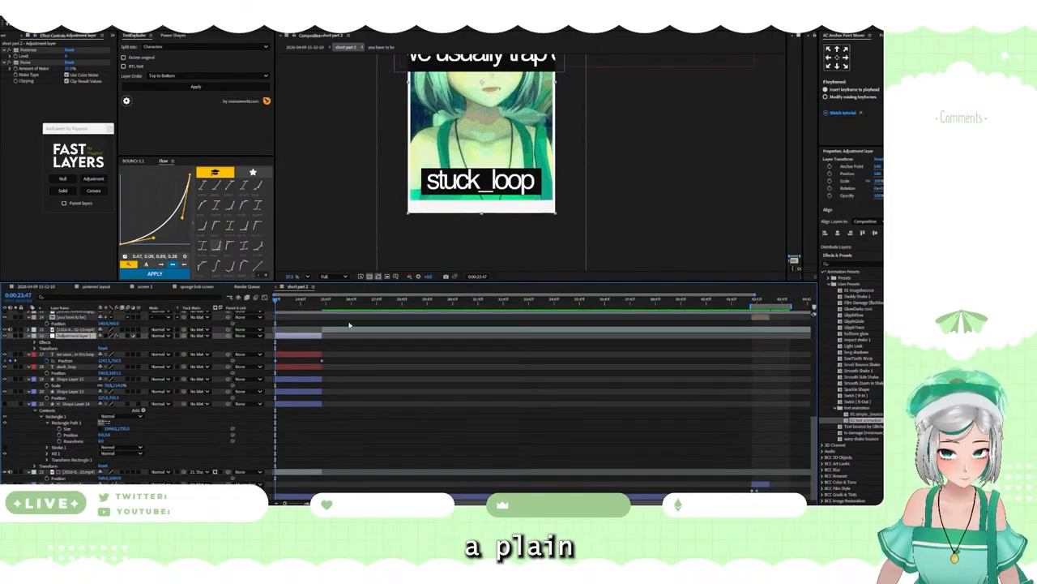
Step: Cut the white background shape layer at the frame where the "stuck_loop" shot's layers end
{"action": "left_click", "coordinate": [325, 308]}
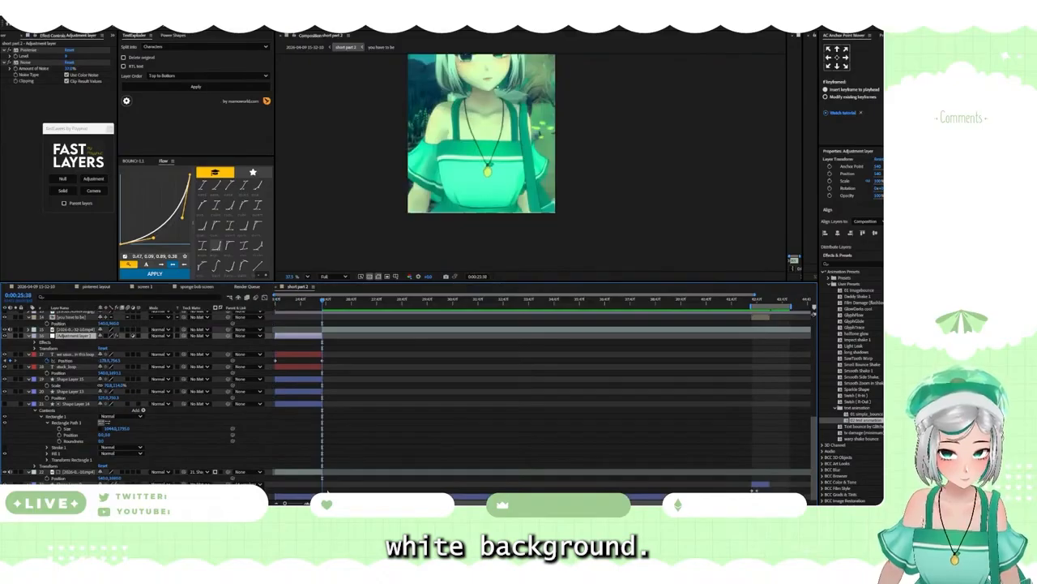
{"action": "left_click", "coordinate": [327, 494]}
{"action": "key", "text": "alt+]"}
{"action": "scroll", "coordinate": [335, 419], "scroll_direction": "up", "scroll_amount": 2}
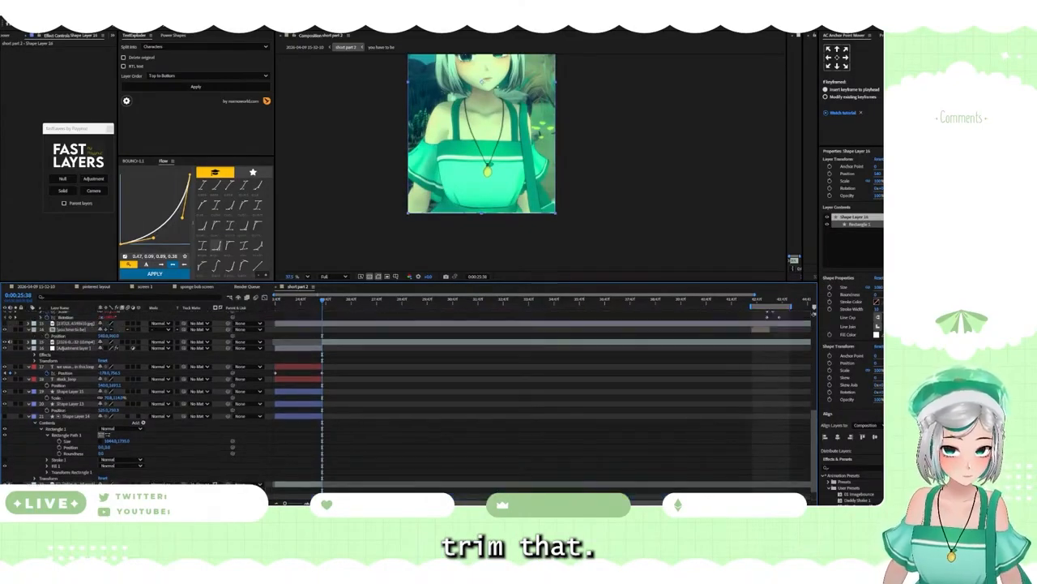
{"action": "scroll", "coordinate": [82, 470], "scroll_direction": "down", "scroll_amount": 2}
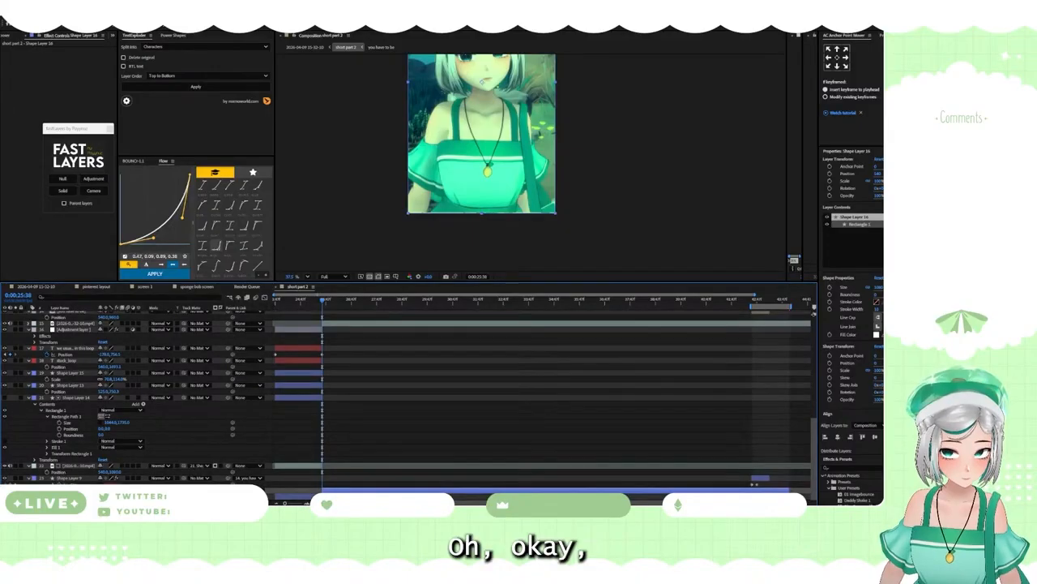
Step: Change the background shape's fill from white to black and review the "stuck_loop" shot
{"action": "left_click", "coordinate": [81, 479]}
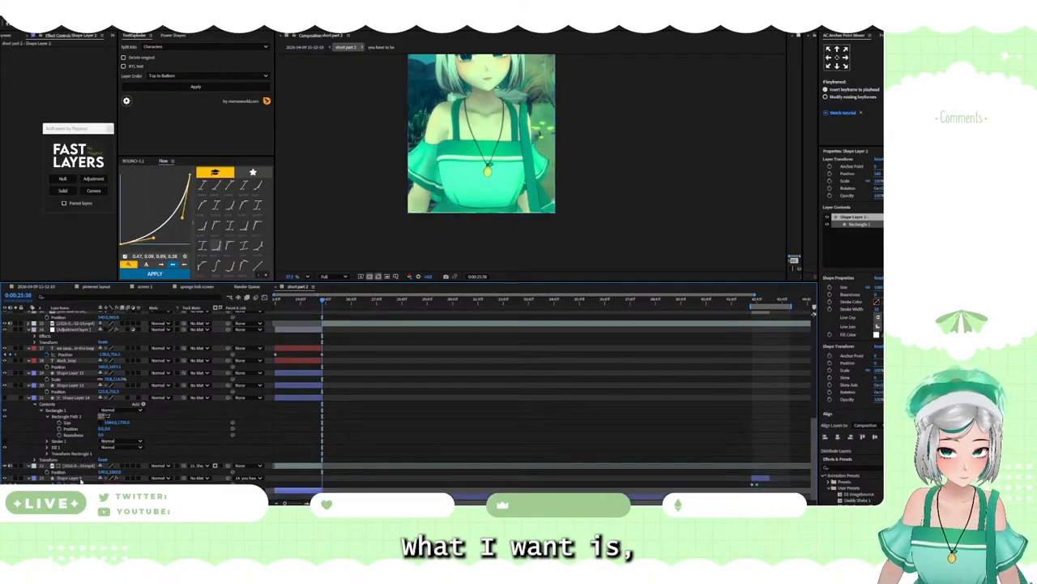
{"action": "left_click", "coordinate": [301, 301]}
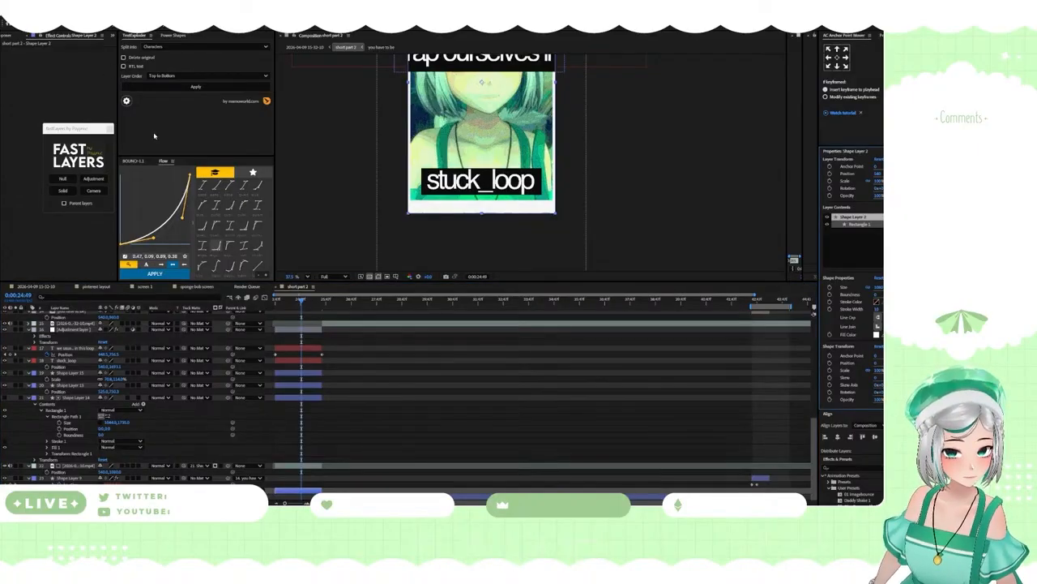
{"action": "left_click", "coordinate": [876, 334]}
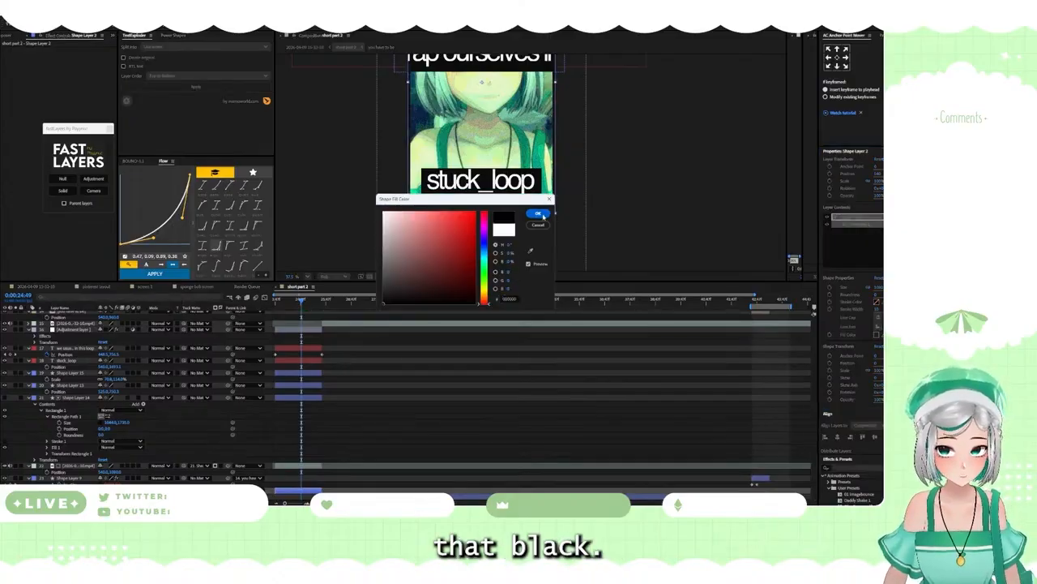
{"action": "left_click", "coordinate": [537, 213]}
{"action": "left_click", "coordinate": [361, 232]}
{"action": "scroll", "coordinate": [443, 253], "scroll_direction": "down", "scroll_amount": 6}
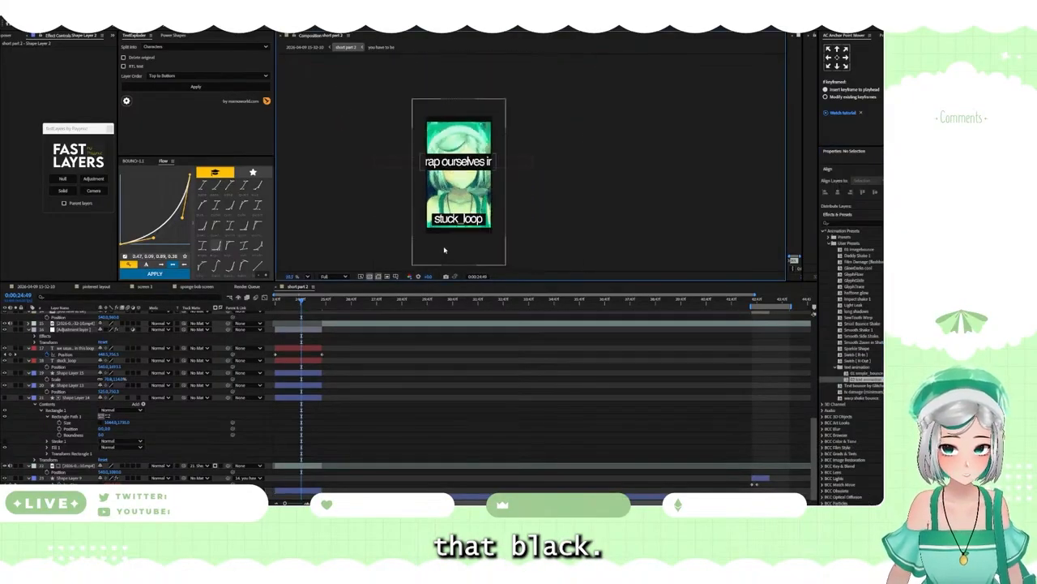
{"action": "scroll", "coordinate": [532, 163], "scroll_direction": "up", "scroll_amount": 1}
{"action": "scroll", "coordinate": [531, 164], "scroll_direction": "up", "scroll_amount": 1}
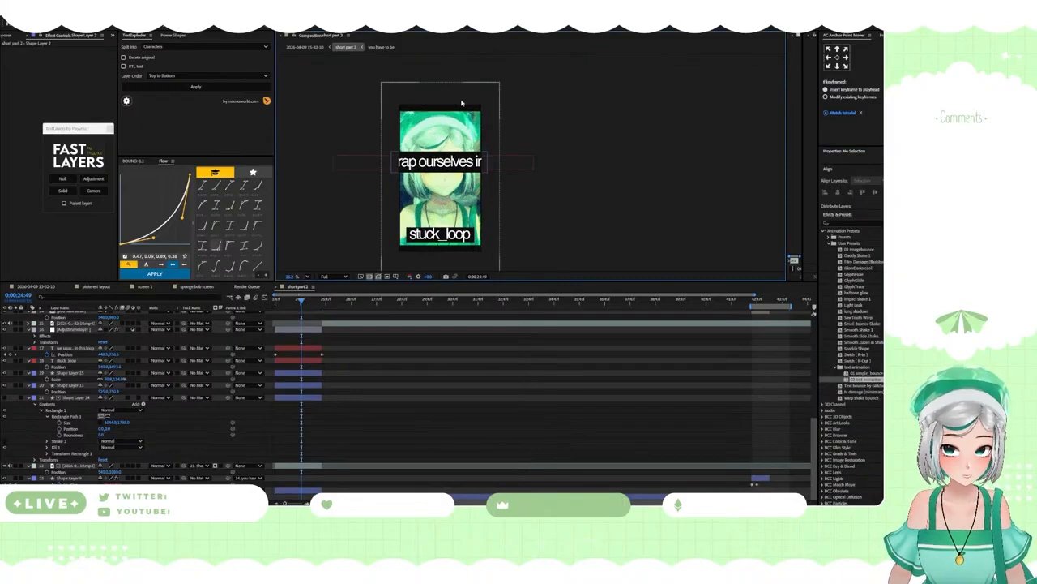
{"action": "left_click_drag", "start_coordinate": [294, 301], "coordinate": [317, 284]}
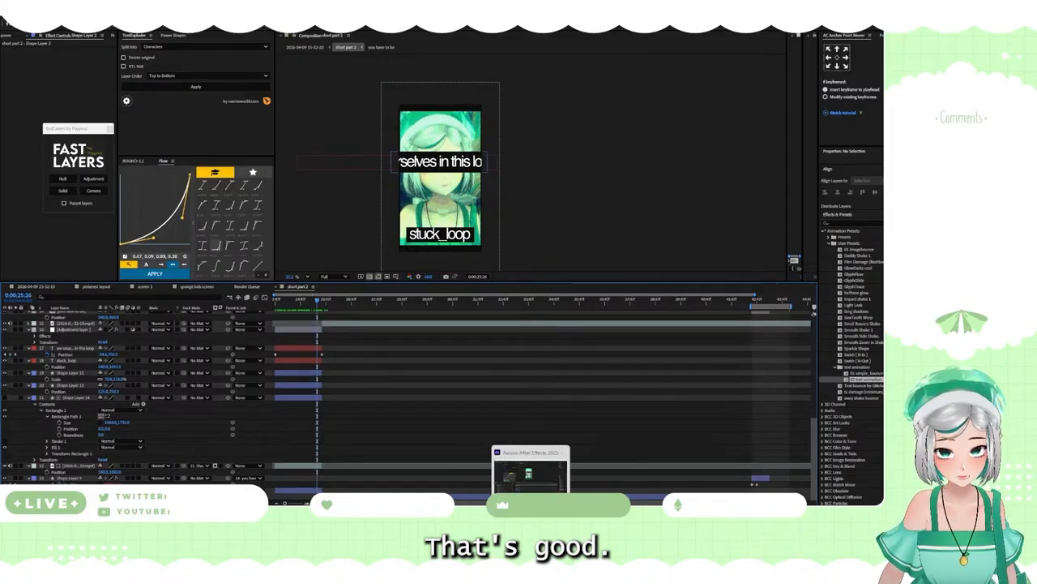
Step: Check the next line on the "short 2" planning board, and add a "Thinking that" text layer in the After Effects composition
{"action": "left_click", "coordinate": [546, 500]}
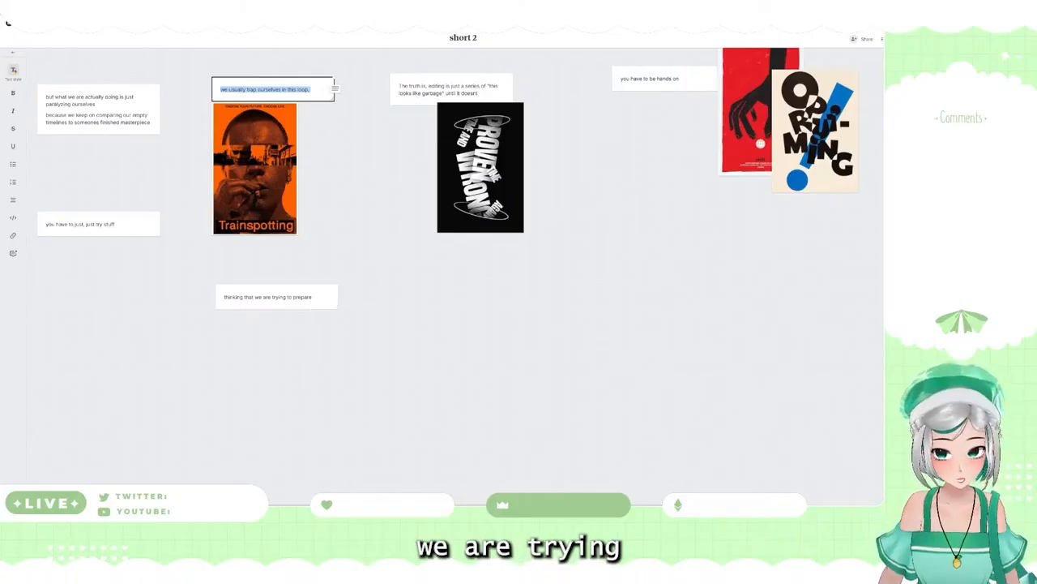
{"action": "mouse_move", "coordinate": [435, 508]}
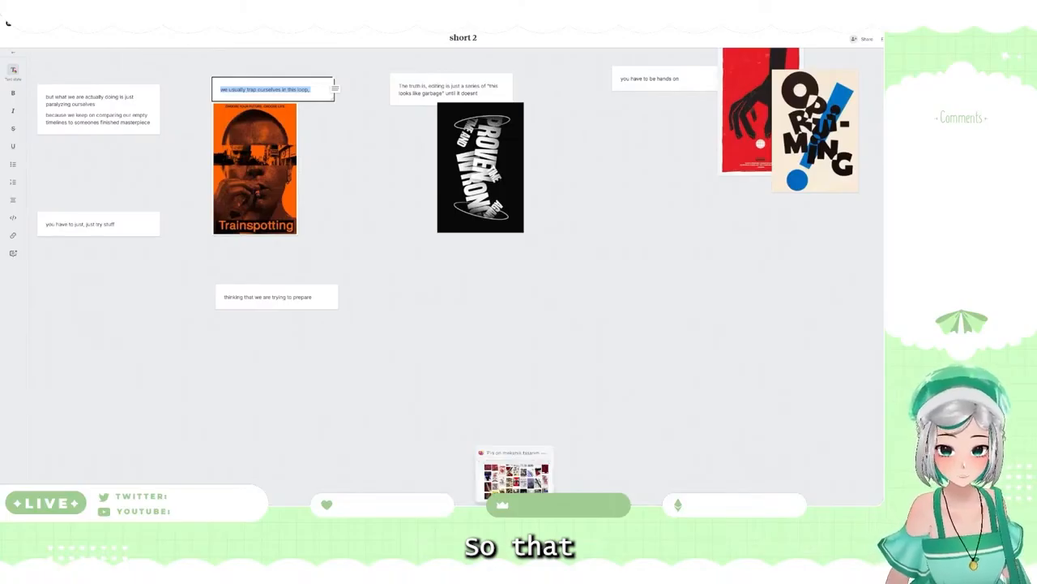
{"action": "left_click", "coordinate": [531, 509]}
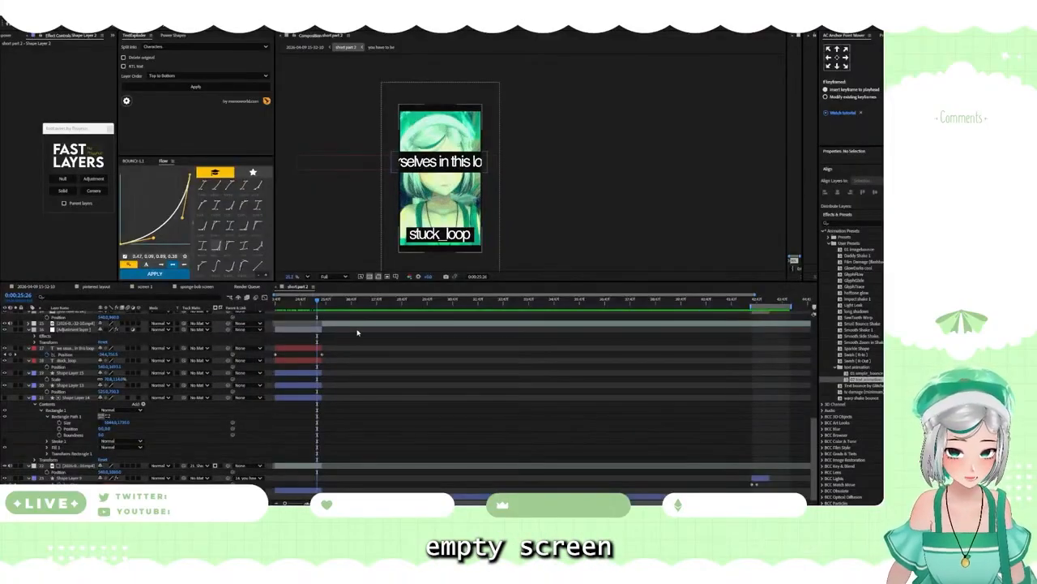
{"action": "scroll", "coordinate": [341, 337], "scroll_direction": "up", "scroll_amount": 3}
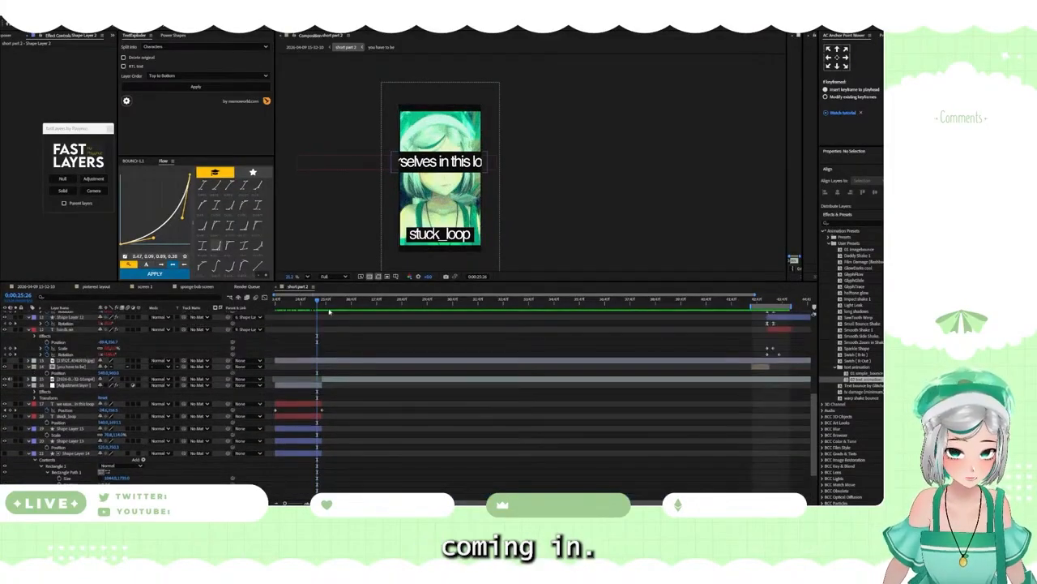
{"action": "left_click", "coordinate": [325, 302]}
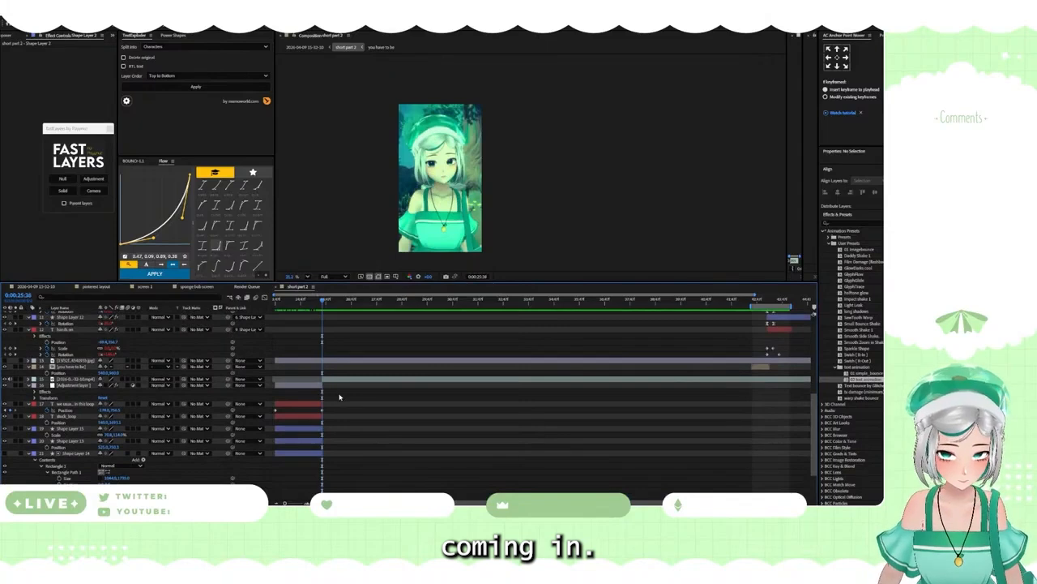
{"action": "scroll", "coordinate": [339, 397], "scroll_direction": "down", "scroll_amount": 2}
{"action": "scroll", "coordinate": [337, 389], "scroll_direction": "up", "scroll_amount": 3}
{"action": "scroll", "coordinate": [334, 381], "scroll_direction": "down", "scroll_amount": 1}
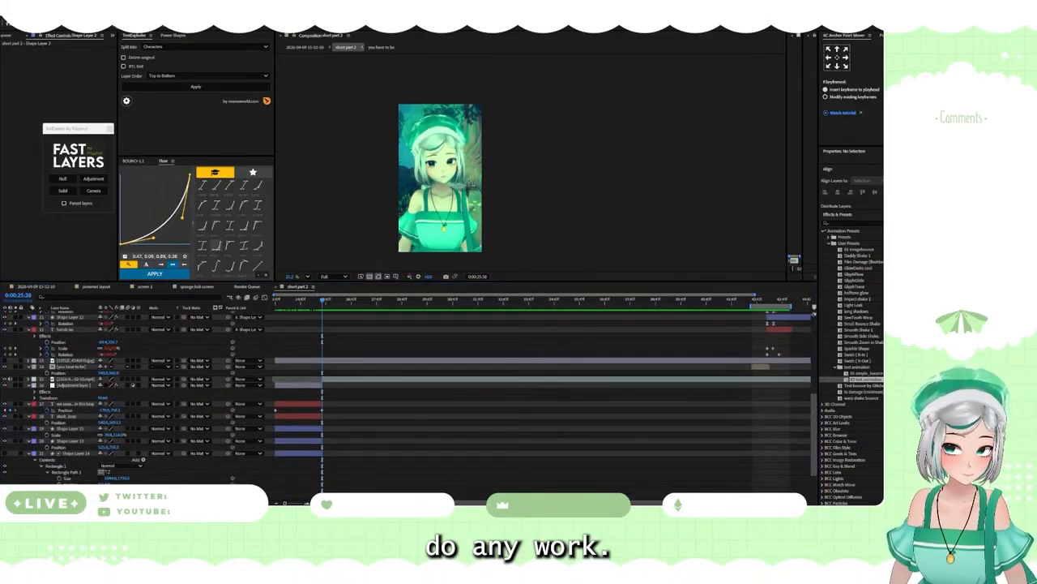
{"action": "key", "text": "ctrl+Up"}
{"action": "type", "text": "Thinking that"}
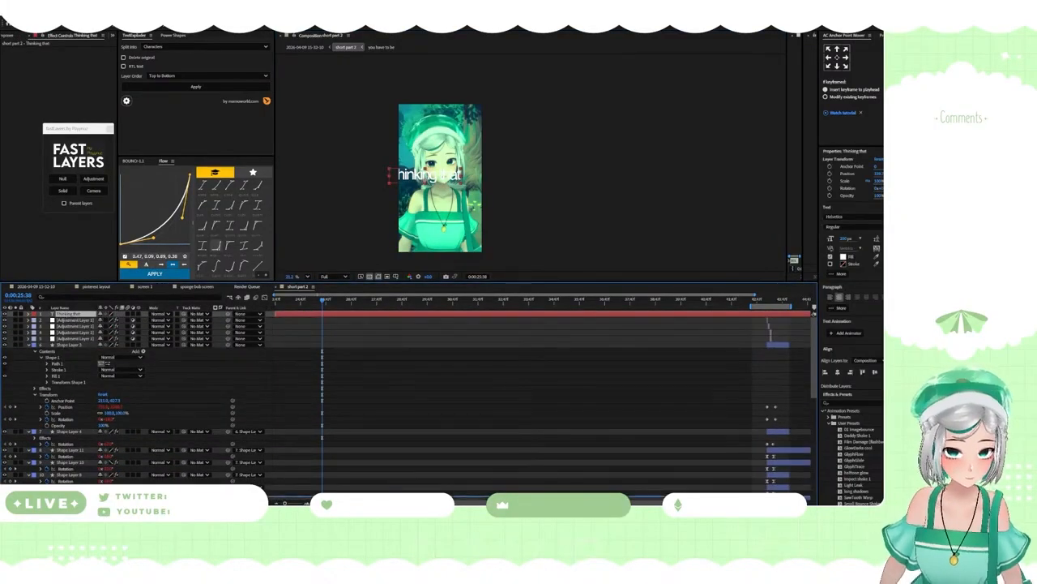
Step: Place the "Thinking that" layer just above the avatar footage, starting where the loop shot ends, and scale the text down
{"action": "scroll", "coordinate": [476, 419], "scroll_direction": "down", "scroll_amount": 5}
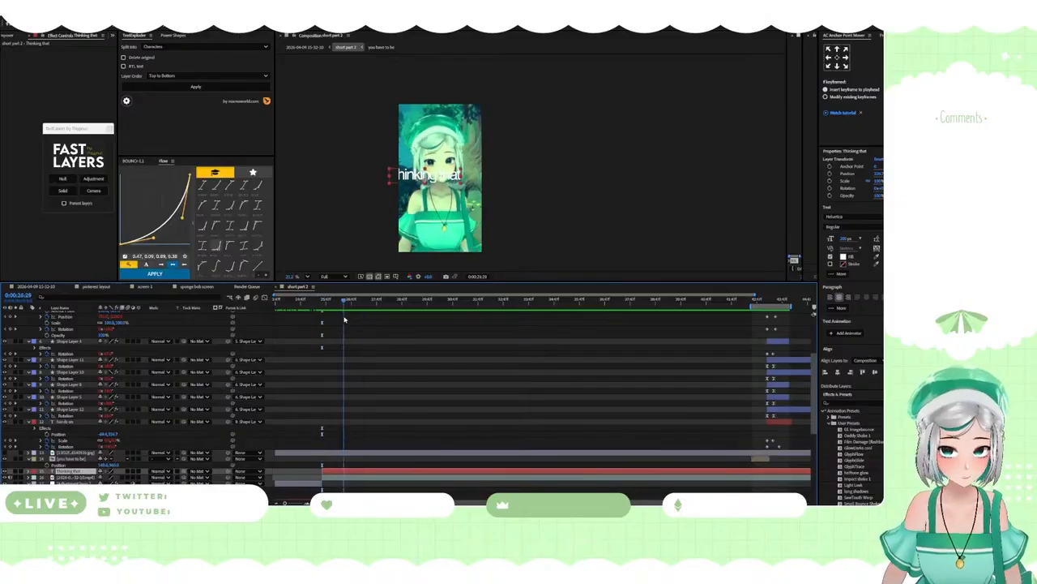
{"action": "key", "text": "s"}
{"action": "left_click_drag", "start_coordinate": [105, 477], "coordinate": [66, 477]}
{"action": "scroll", "coordinate": [296, 463], "scroll_direction": "down", "scroll_amount": 4}
{"action": "left_click", "coordinate": [321, 301]}
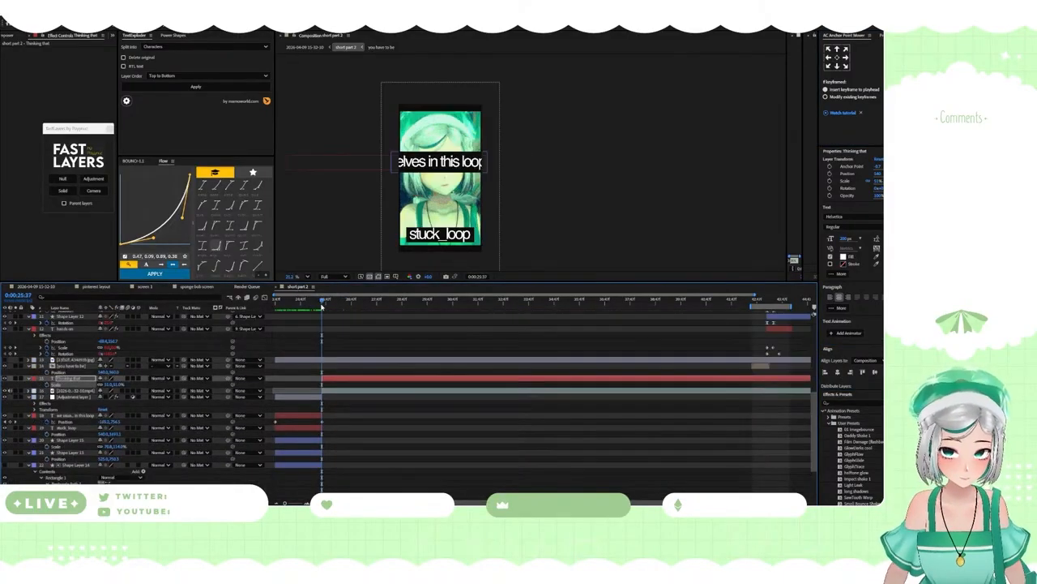
Step: Play the narration to the end of the phrase and split the "Thinking that" layer at 0:00:26:26
{"action": "scroll", "coordinate": [327, 312], "scroll_direction": "up", "scroll_amount": 2}
{"action": "key", "text": "space"}
{"action": "key", "text": "ctrl+shift+d"}
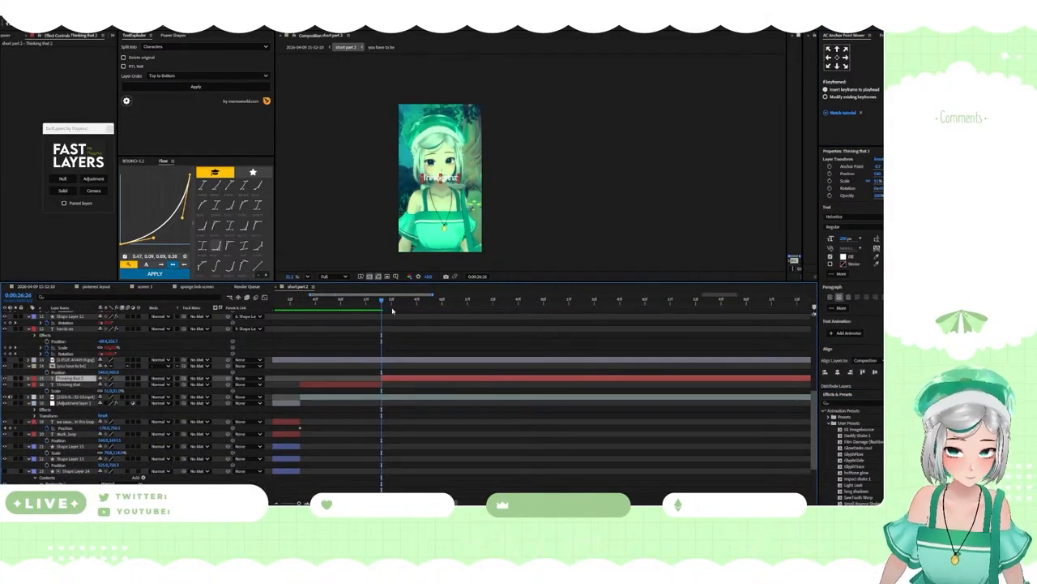
Step: Split the "Thinking that" text layer at the next phrase breaks and change the second piece's text to "you're trying"
{"action": "key", "text": "ctrl+shift+d"}
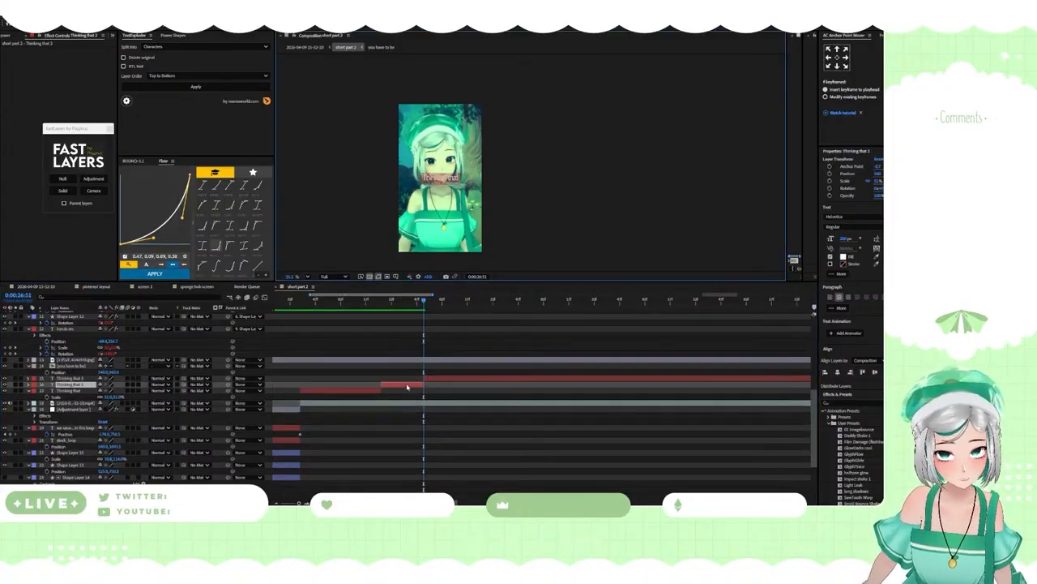
{"action": "left_click", "coordinate": [407, 386]}
{"action": "key", "text": "ctrl+shift+d"}
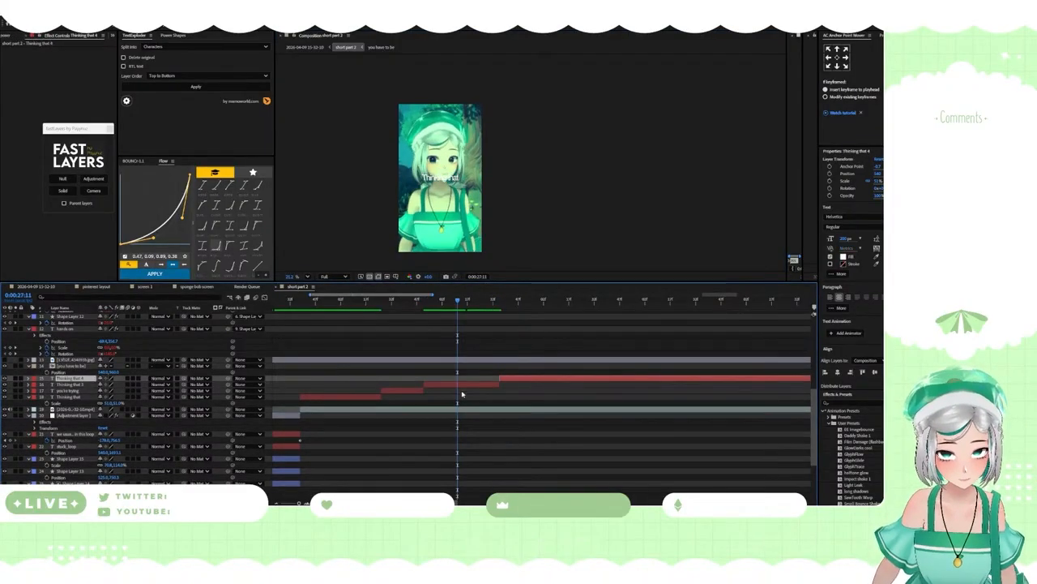
Step: Check the line's remaining words on the "short 2" board and change the third text piece in After Effects to "to prepare"
{"action": "key", "text": "space"}
{"action": "key", "text": "alt+Tab"}
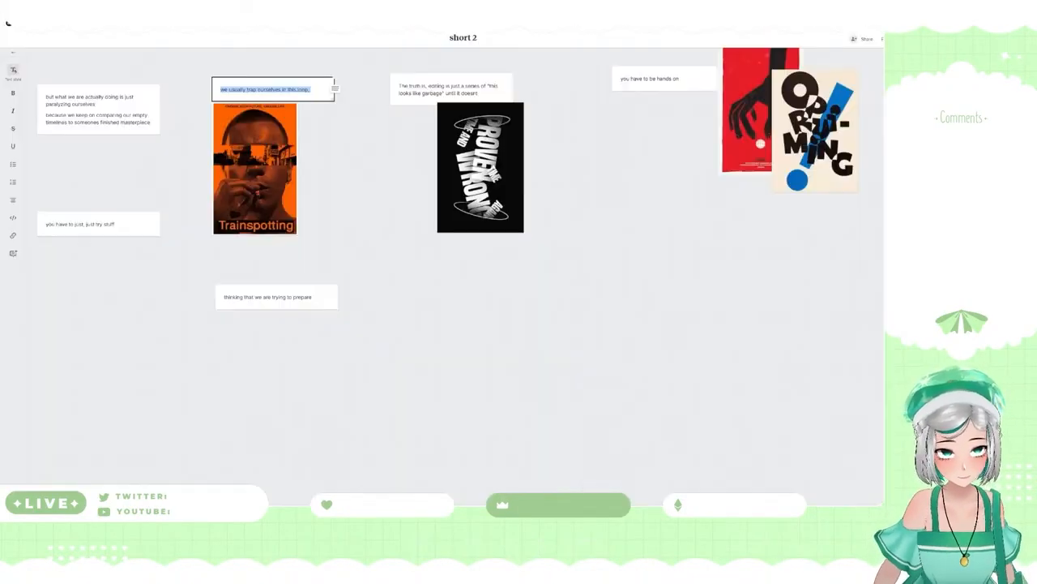
{"action": "key", "text": "alt+Tab"}
{"action": "scroll", "coordinate": [500, 405], "scroll_direction": "up", "scroll_amount": 3}
{"action": "scroll", "coordinate": [510, 403], "scroll_direction": "down", "scroll_amount": 6}
{"action": "scroll", "coordinate": [519, 389], "scroll_direction": "up", "scroll_amount": 3}
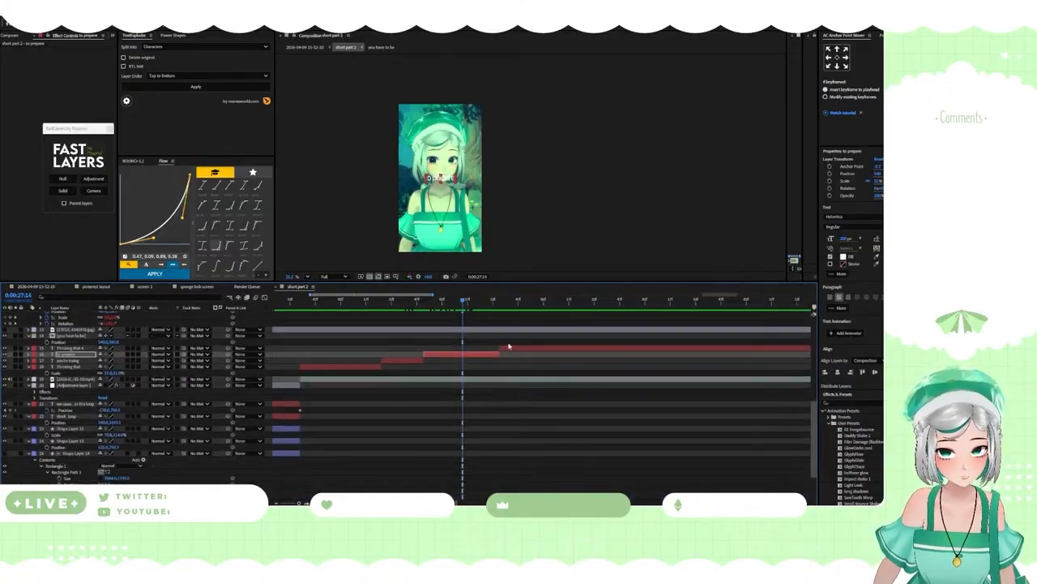
Step: Delete the leftover text piece after "to prepare", and show the avatar footage's waveform and split the footage where the phrase ends
{"action": "left_click", "coordinate": [510, 347]}
{"action": "key", "text": "Delete"}
{"action": "left_click", "coordinate": [497, 300]}
{"action": "left_click", "coordinate": [499, 372]}
{"action": "key", "text": "l"}
{"action": "key", "text": "l"}
{"action": "key", "text": "ctrl+shift+d"}
Step: Hide the picture of the avatar footage piece beneath the three phrase texts
{"action": "left_click", "coordinate": [312, 300]}
{"action": "left_click", "coordinate": [315, 385]}
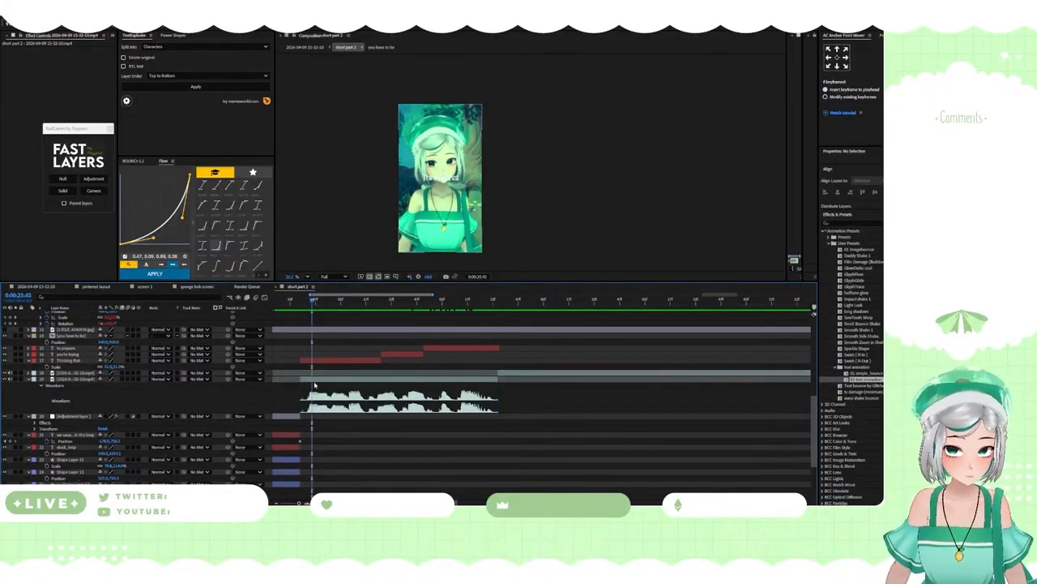
{"action": "left_click", "coordinate": [5, 379]}
Step: Cut the white background shape to end with the "to prepare" text and change this shot's background fill to black
{"action": "scroll", "coordinate": [326, 367], "scroll_direction": "down", "scroll_amount": 3}
{"action": "left_click", "coordinate": [498, 300]}
{"action": "left_click", "coordinate": [477, 490]}
{"action": "key", "text": "alt+]"}
{"action": "left_click", "coordinate": [396, 300]}
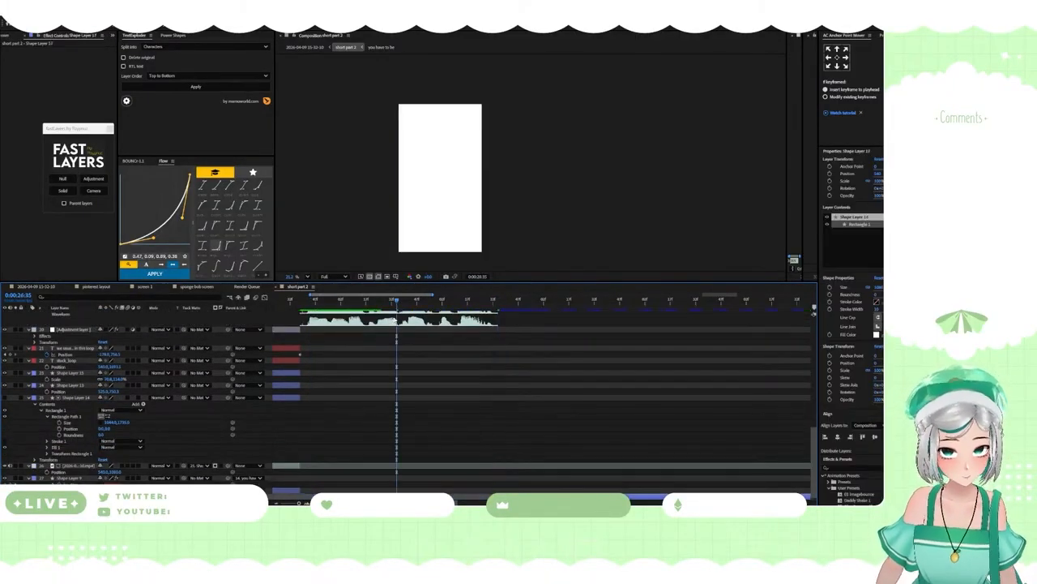
{"action": "key", "text": "ctrl+shift+d"}
{"action": "left_click", "coordinate": [876, 334]}
{"action": "left_click_drag", "start_coordinate": [405, 279], "coordinate": [350, 331]}
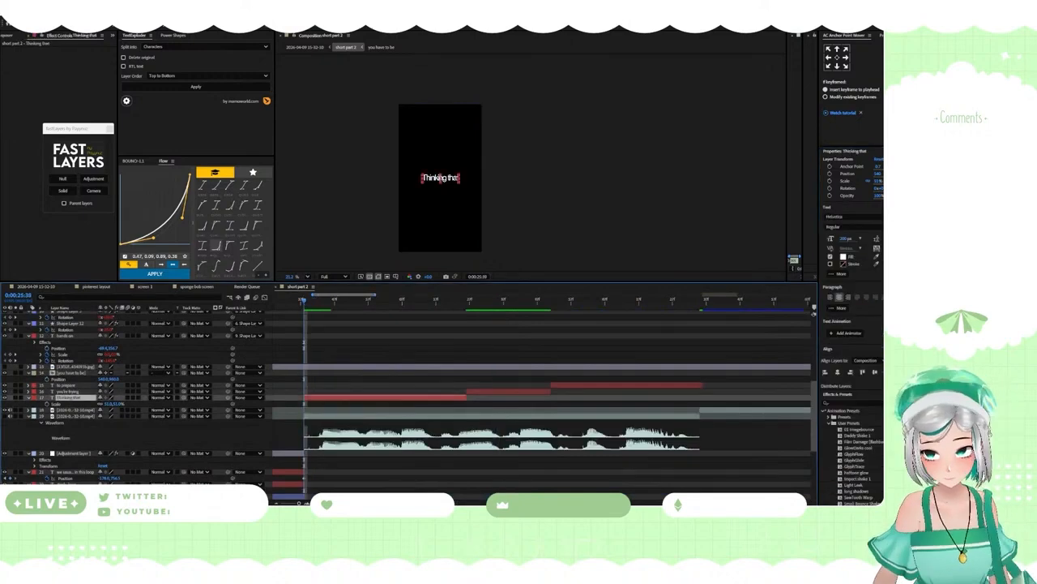
Step: Try the GlyphGlide preset on the "Thinking that" text, inspect its keyframes and direction settings, and preview the animation
{"action": "scroll", "coordinate": [856, 357], "scroll_direction": "down", "scroll_amount": 2}
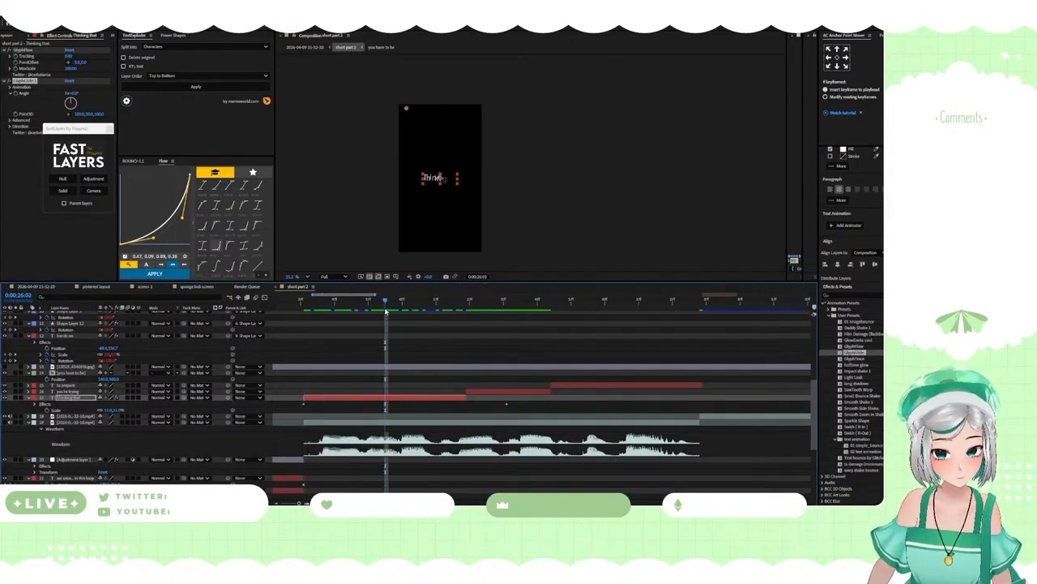
{"action": "key", "text": "u"}
{"action": "left_click", "coordinate": [10, 127]}
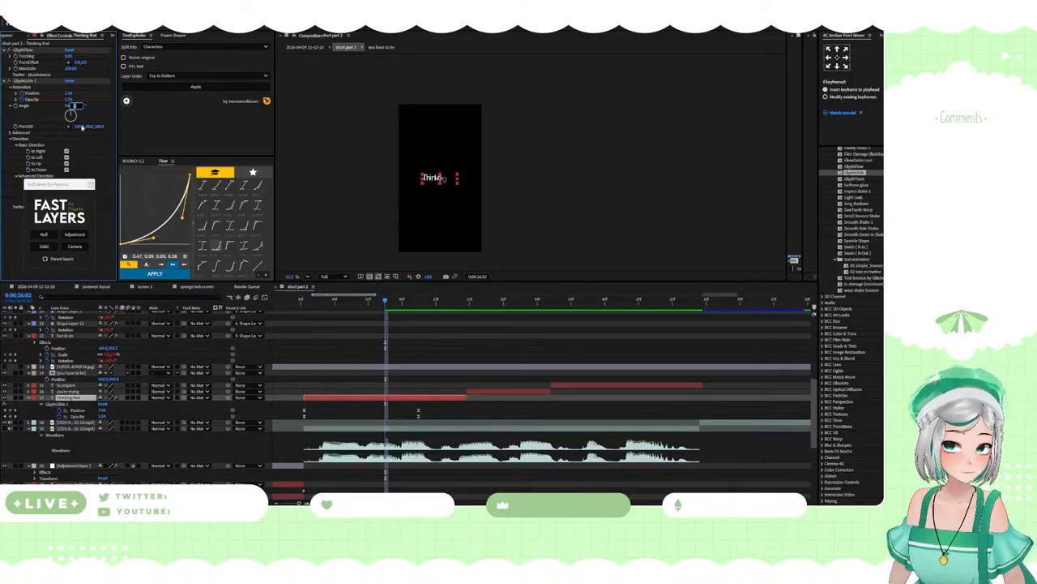
{"action": "key", "text": "period"}
{"action": "key", "text": "period"}
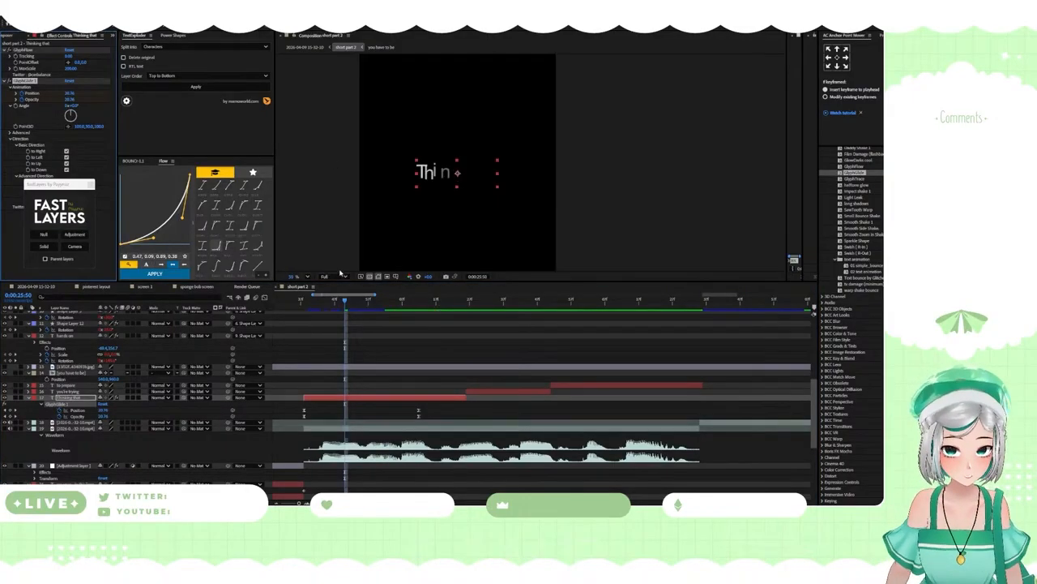
{"action": "key", "text": "space"}
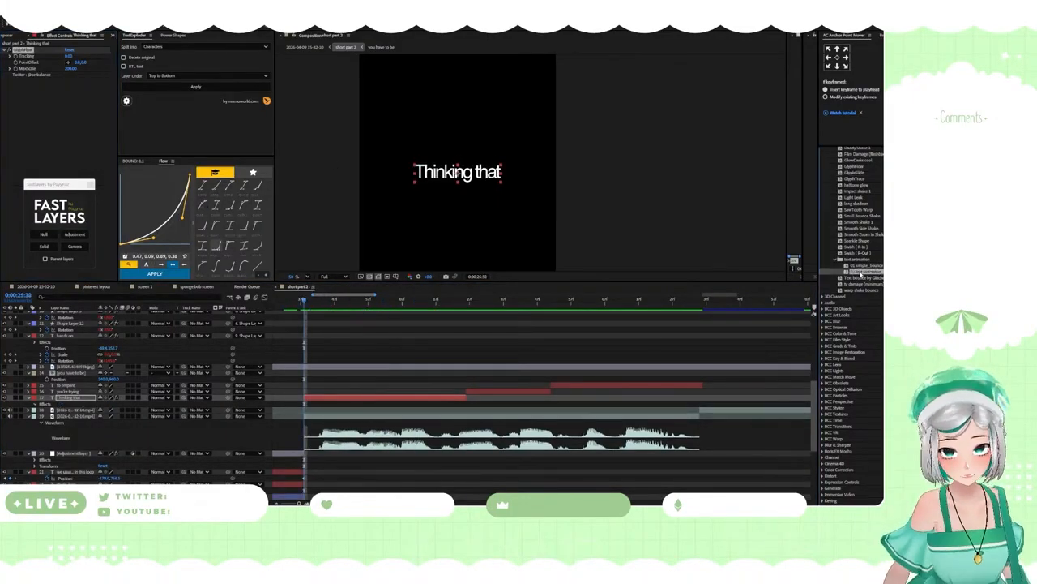
Step: Apply the "02 text animation" preset to the "Thinking that" text and review the shot
{"action": "key", "text": "space"}
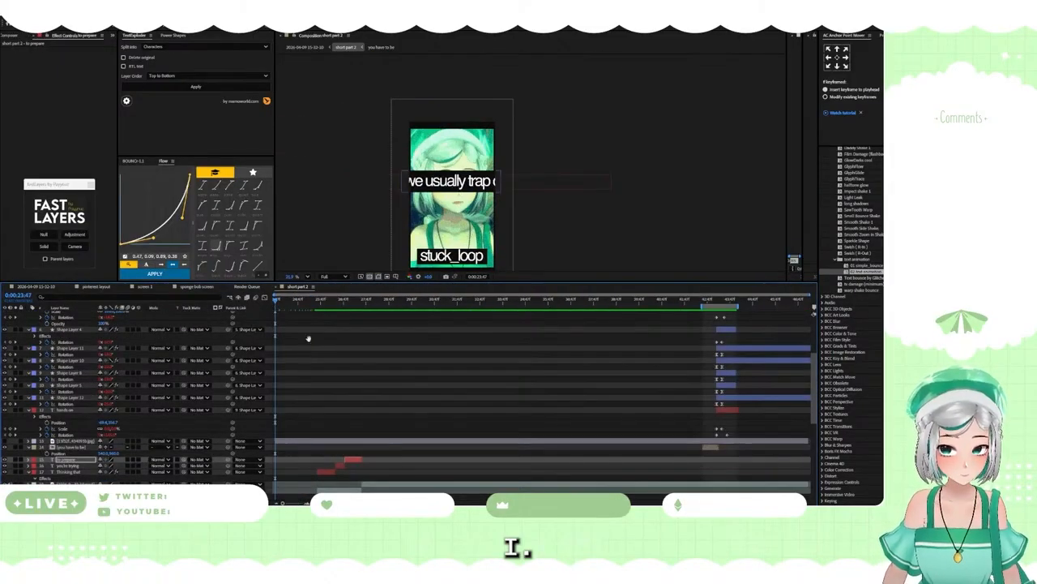
{"action": "left_click_drag", "start_coordinate": [360, 299], "coordinate": [357, 303]}
{"action": "scroll", "coordinate": [343, 354], "scroll_direction": "down", "scroll_amount": 2}
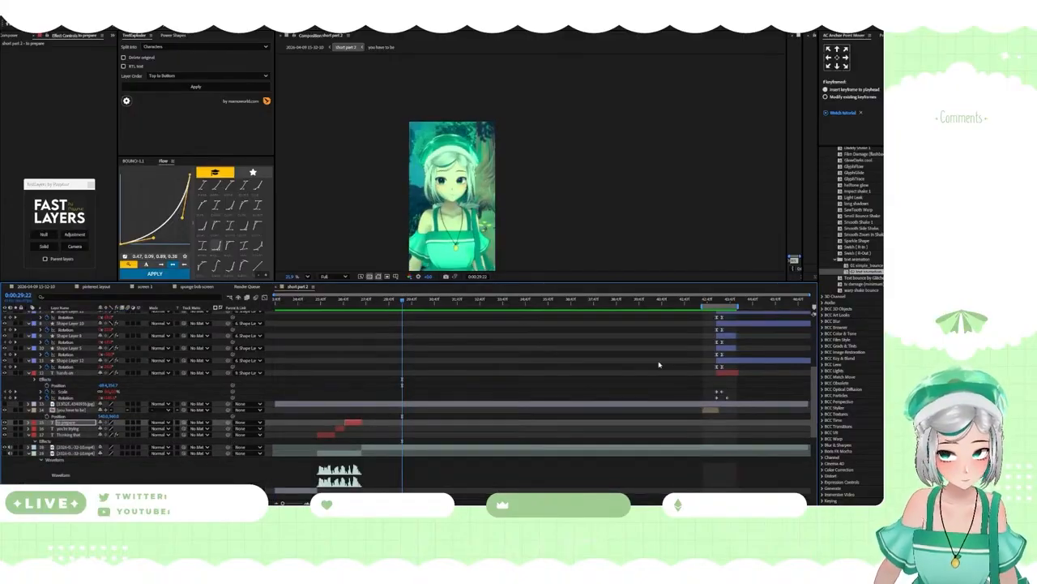
Step: Split the avatar footage at the start of the "you have to be" shot and show the waveform of the piece following "to prepare"
{"action": "left_click", "coordinate": [708, 301]}
{"action": "left_click_drag", "start_coordinate": [707, 302], "coordinate": [386, 303]}
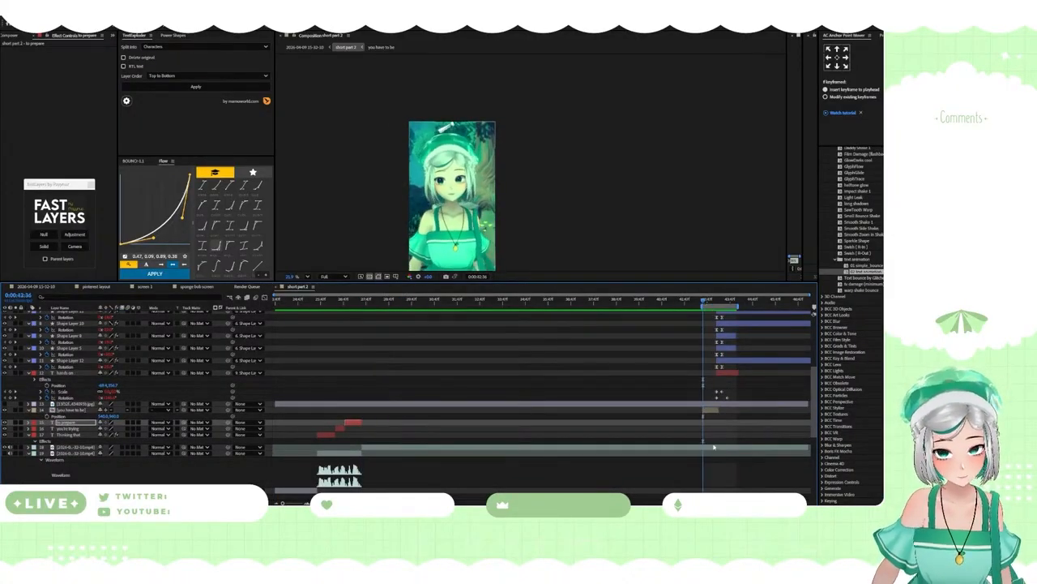
{"action": "scroll", "coordinate": [713, 447], "scroll_direction": "up", "scroll_amount": 2}
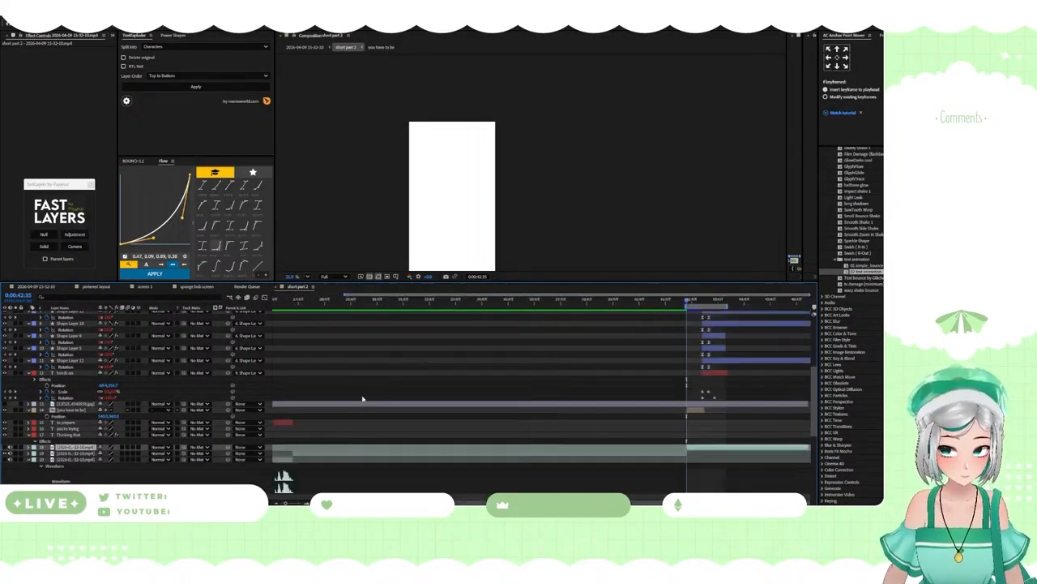
{"action": "left_click_drag", "start_coordinate": [382, 301], "coordinate": [363, 303]}
{"action": "scroll", "coordinate": [366, 340], "scroll_direction": "down", "scroll_amount": 2}
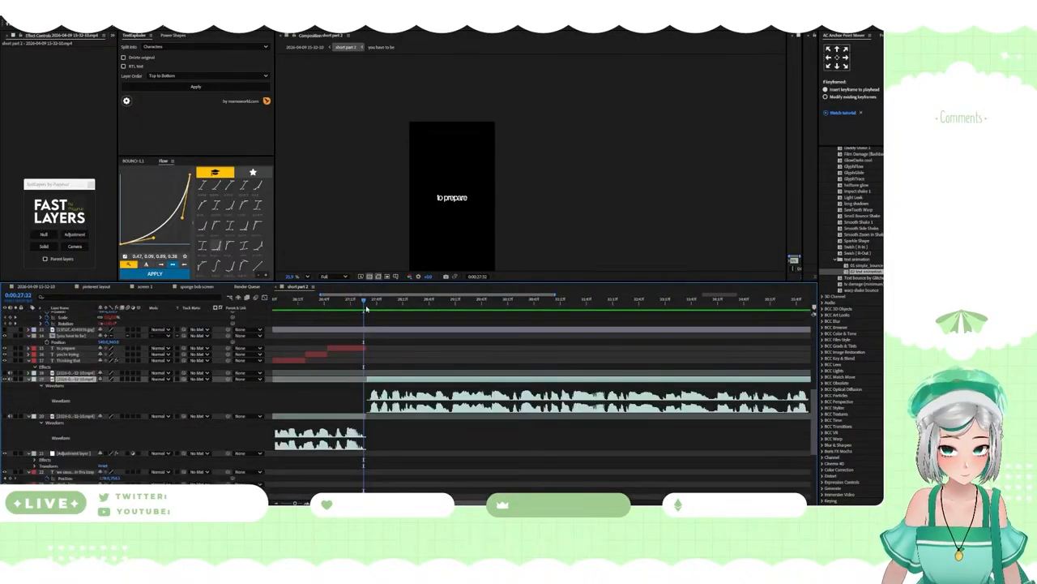